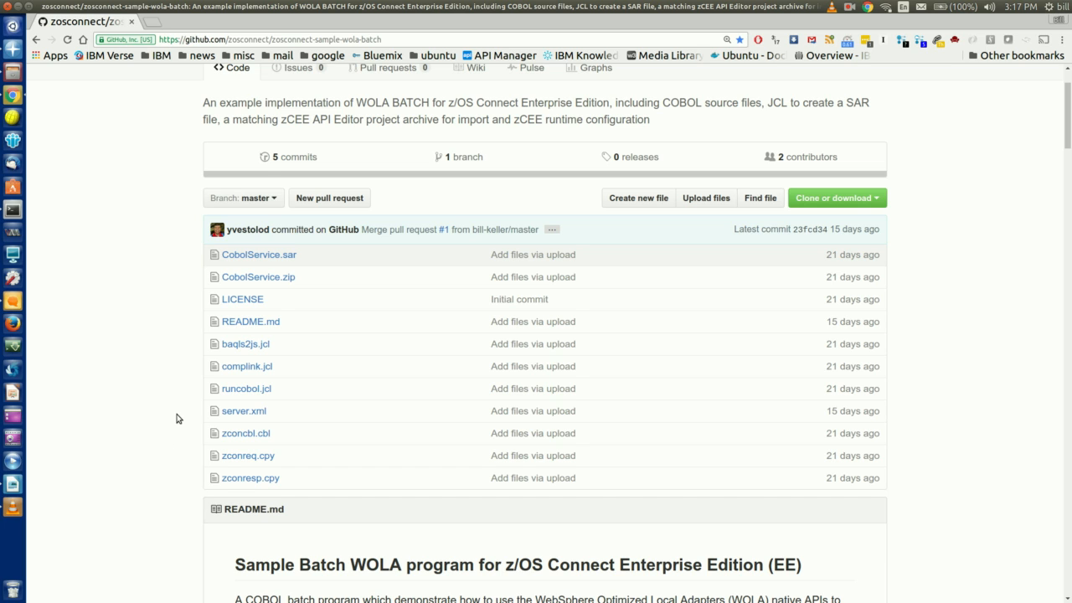
Scroll the README down to the Installing section and select the git clone command
scroll(173, 418, "down", 1)
scroll(173, 419, "down", 10)
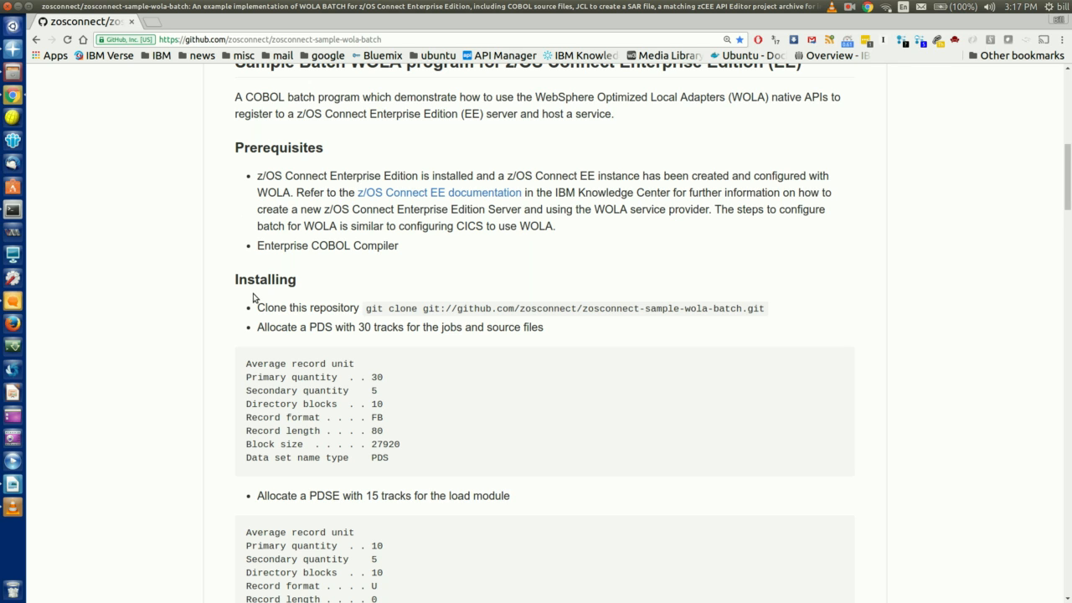
scroll(252, 297, "down", 2)
left_click_drag(366, 219, 812, 218)
Copy the git clone command into Terminal and run it to clone zosconnect-sample-wola-batch
right_click(746, 220)
left_click(748, 225)
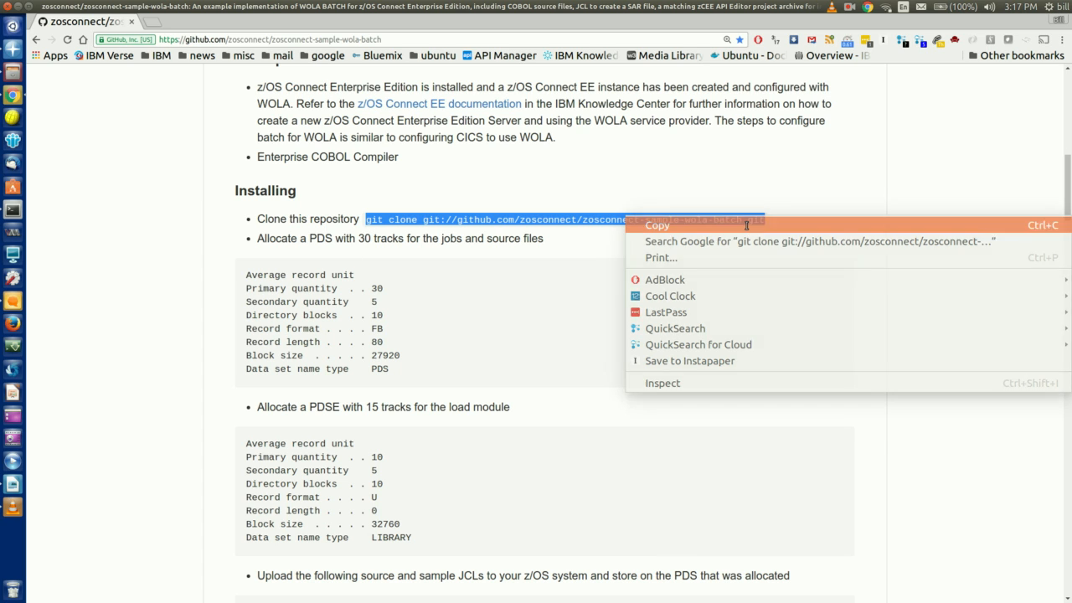
left_click(13, 210)
right_click(347, 201)
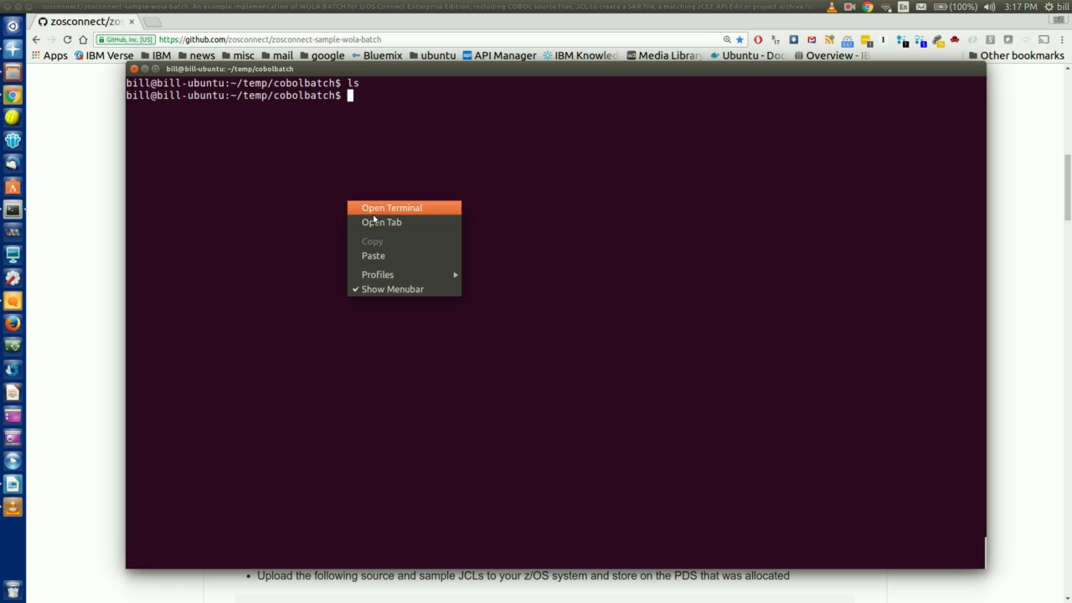
left_click(400, 254)
key("Return")
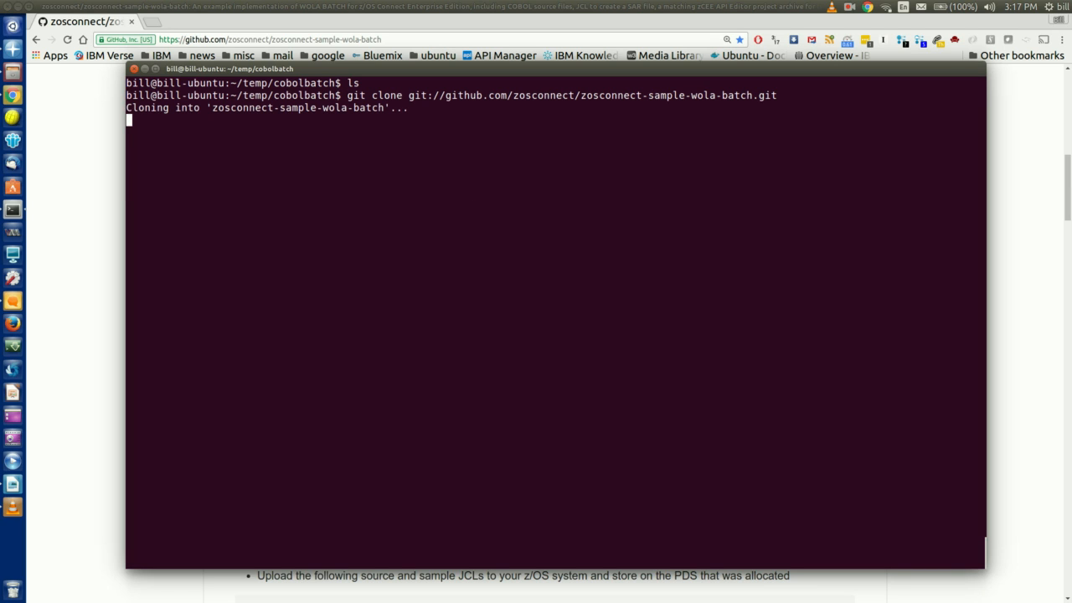
Change into the cloned repository folder, list its files with ll, and return to GitHub
type("cd z")
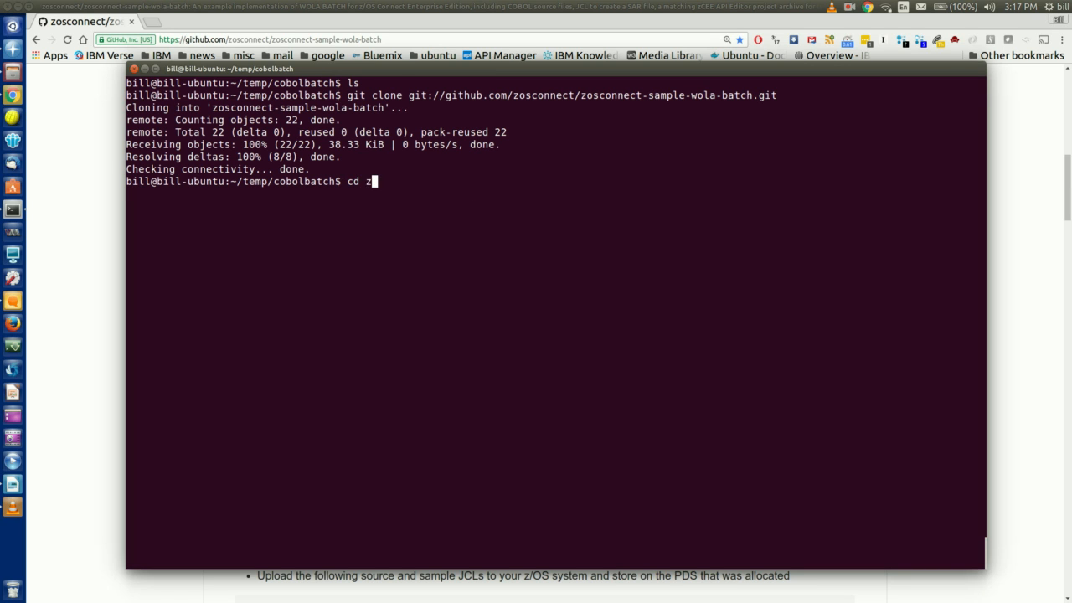
key("Tab")
key("Return")
type("ll")
key("Return")
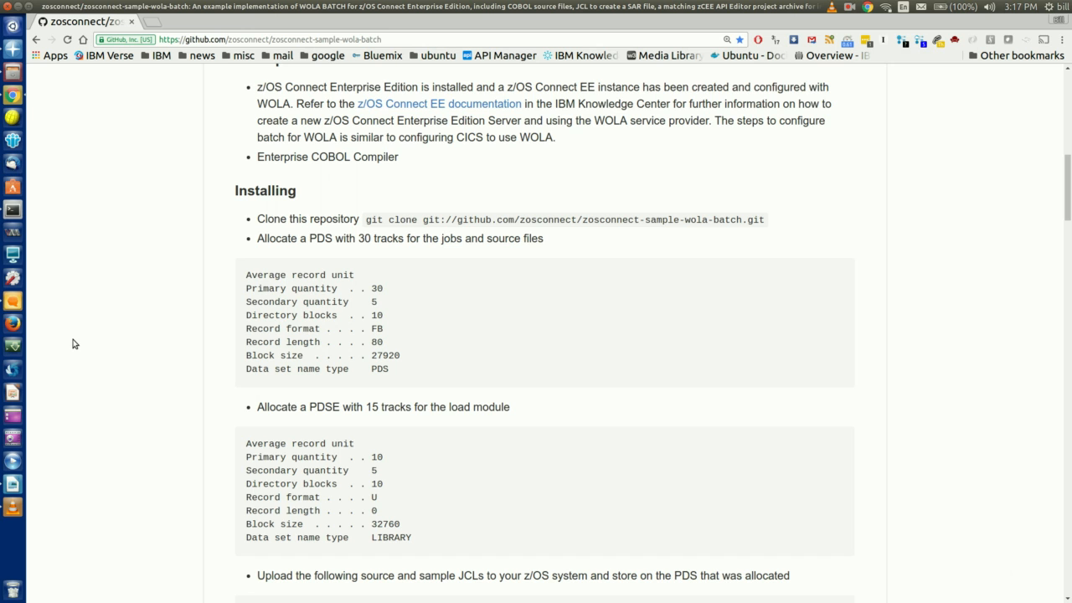
left_click(73, 343)
Scroll to the README's list of JCL and source files to upload and select it
scroll(259, 277, "down", 3)
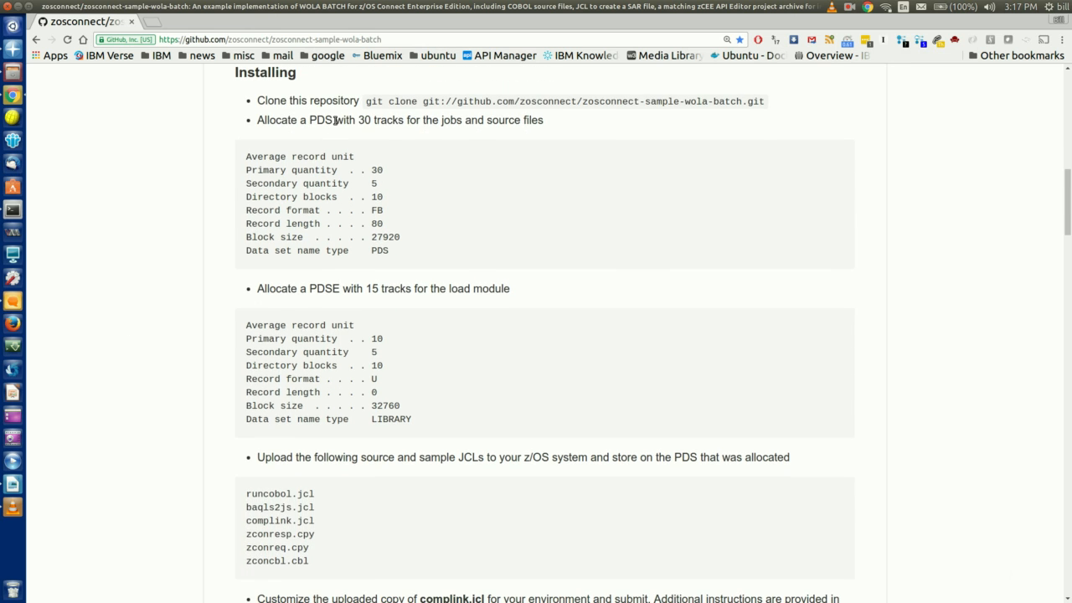
scroll(332, 406, "down", 3)
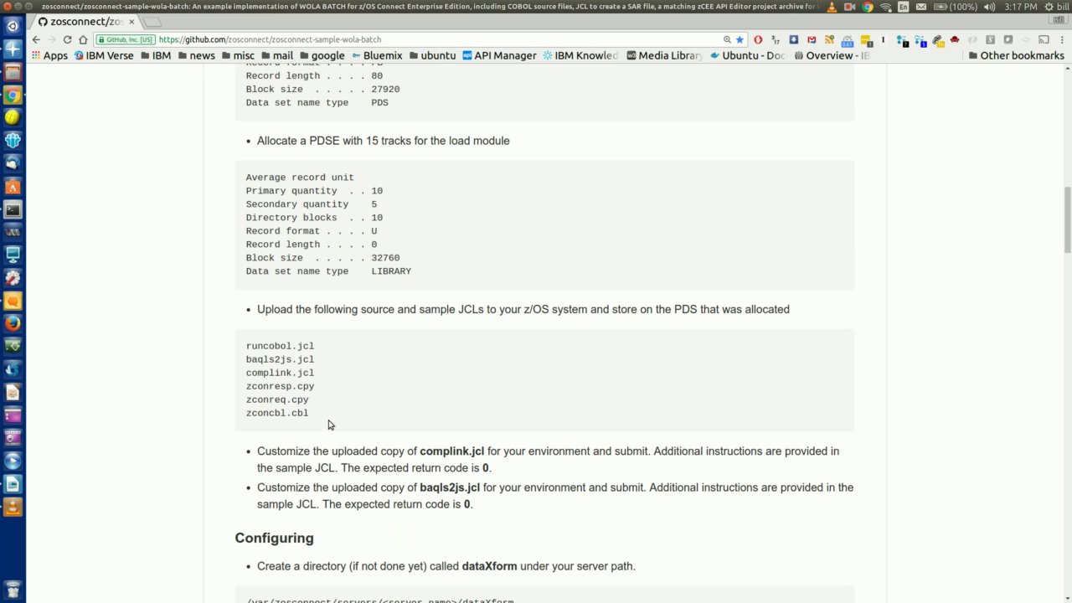
left_click_drag(329, 420, 199, 323)
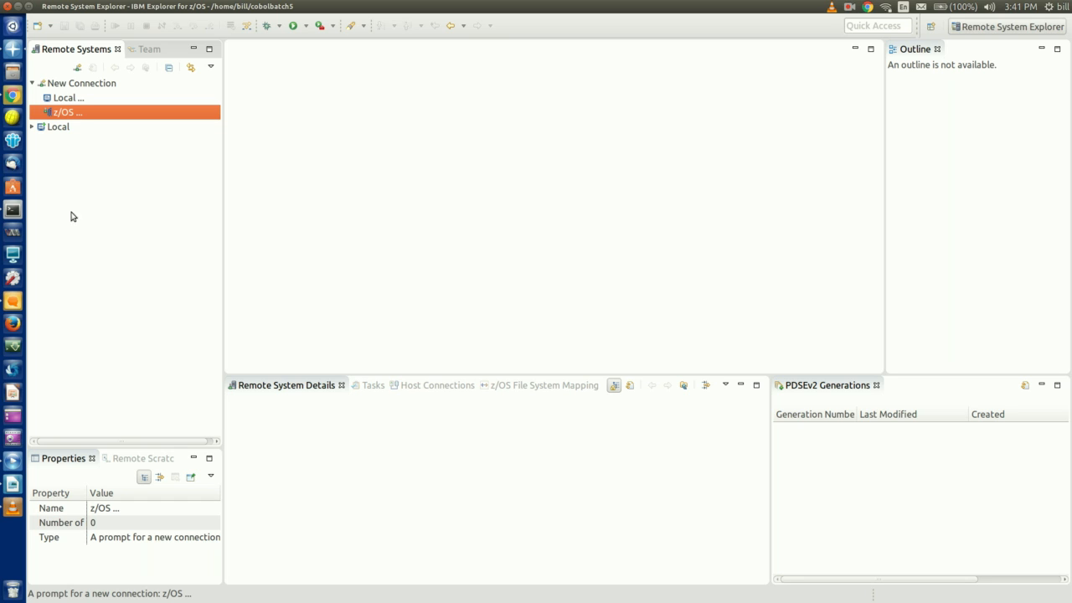
Create a new z/OS connection to host tec6mvs
double_click(88, 115)
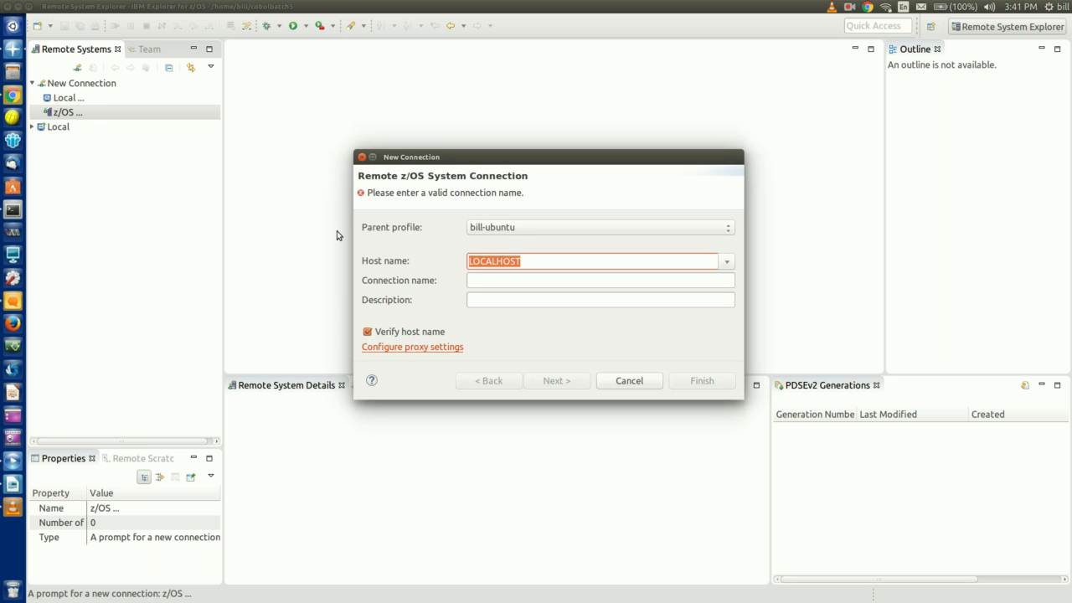
type("tec6mvs")
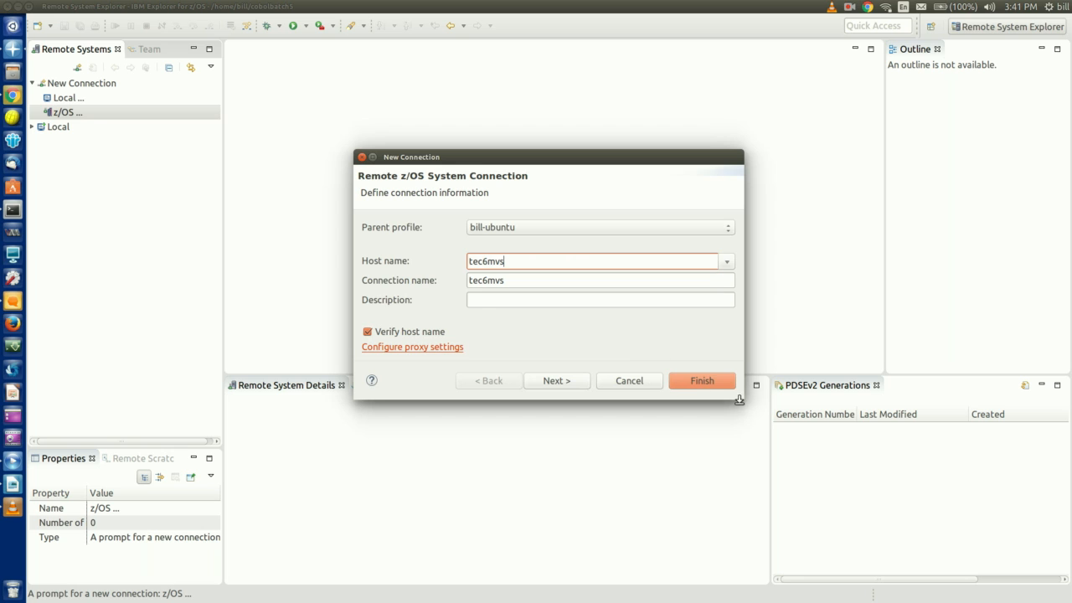
left_click(716, 384)
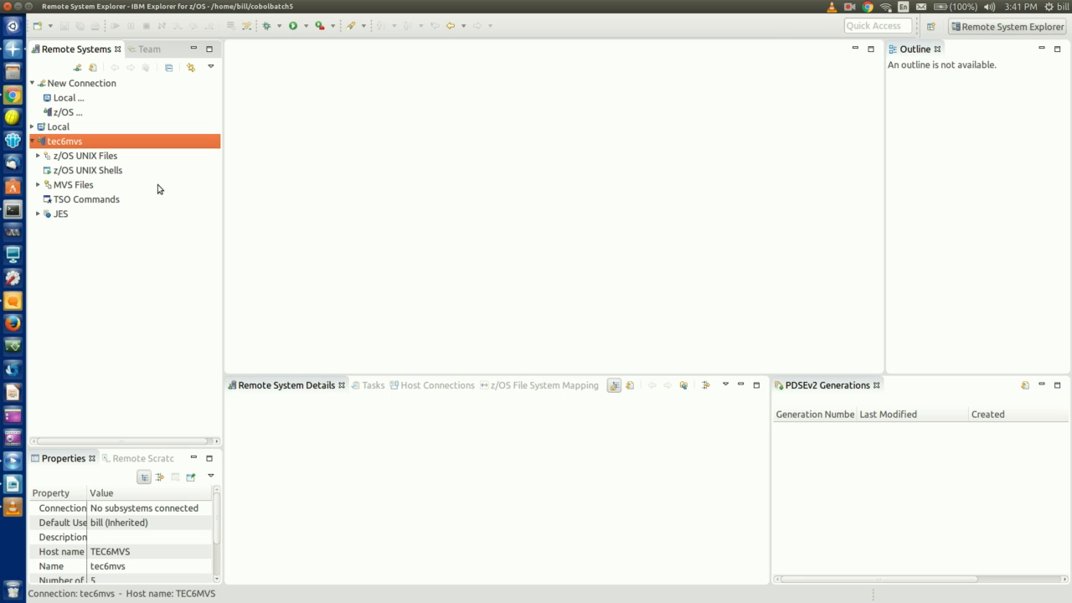
Connect to tec6mvs, entering the user ID and password
right_click(72, 141)
left_click(166, 385)
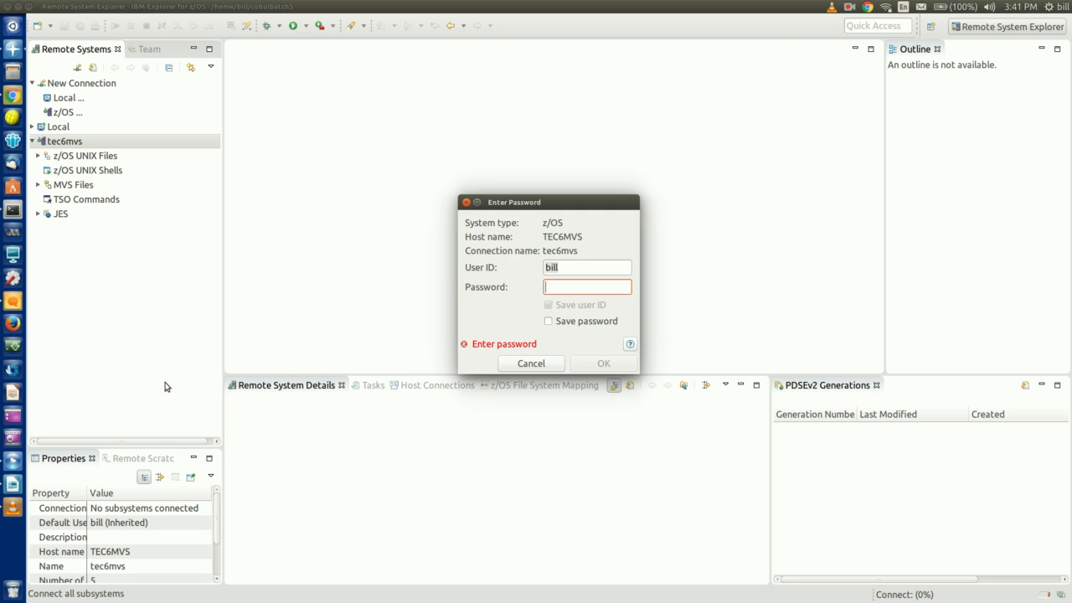
double_click(567, 267)
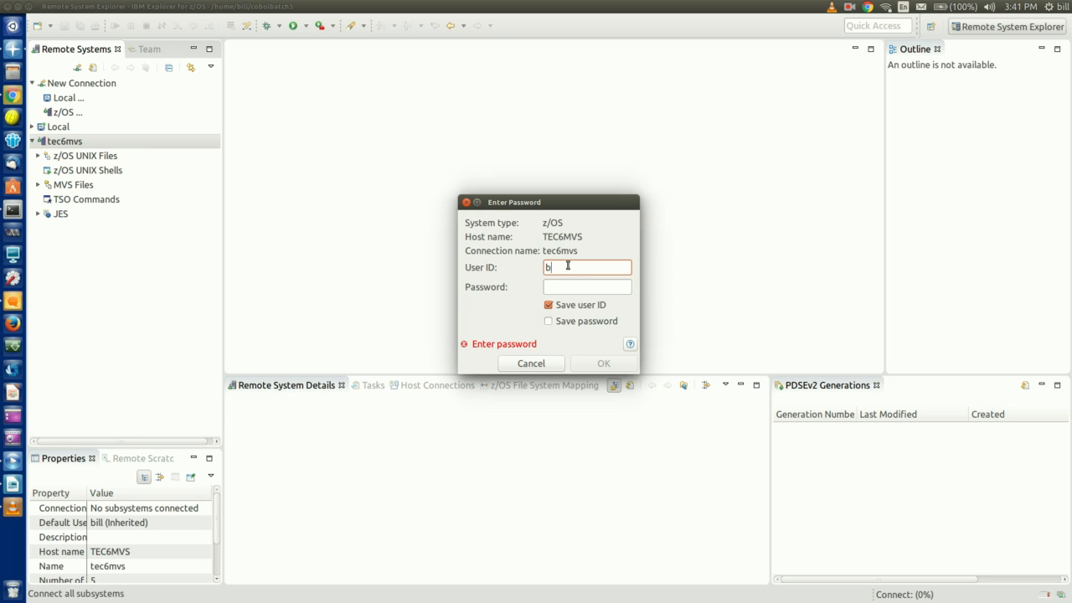
key("Tab")
type("********")
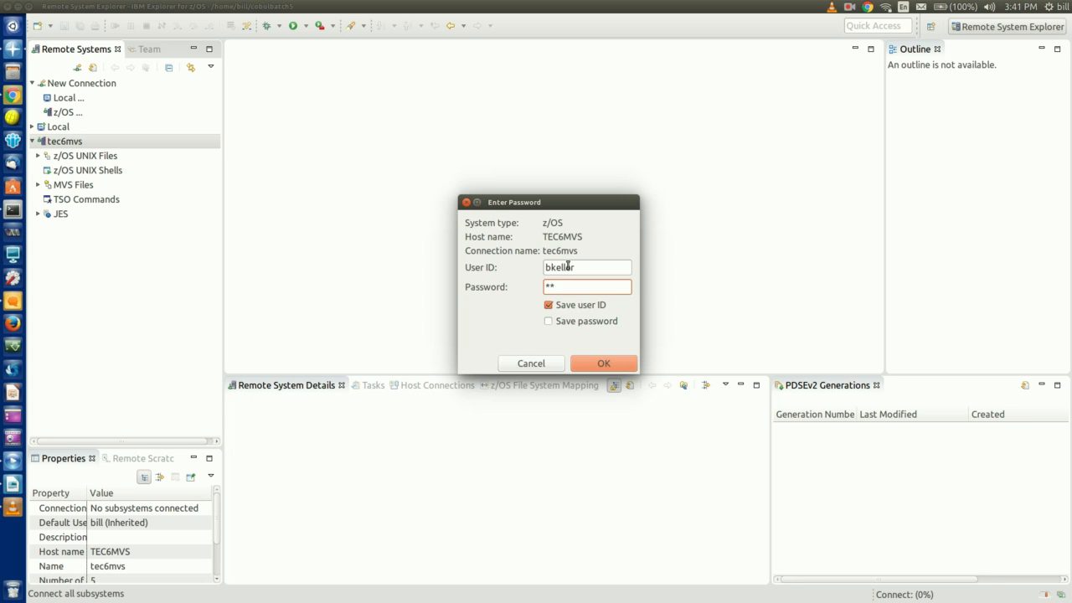
key("Return")
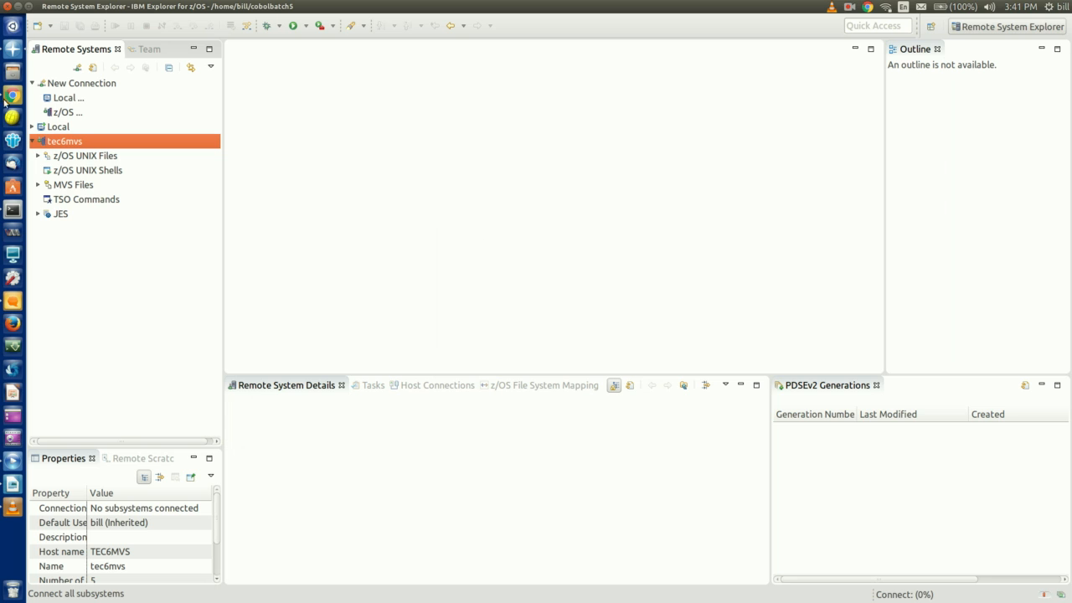
Expand MVS Files > My Data Sets > ZCEEBAT and open the ZCONCBL COBOL member
left_click(36, 186)
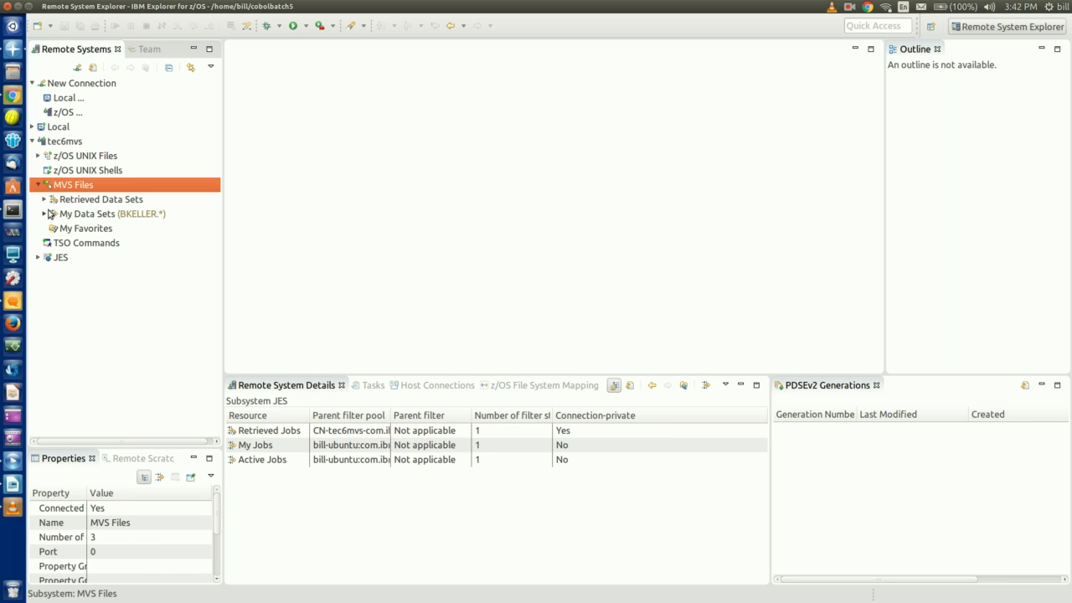
left_click(45, 214)
scroll(51, 216, "down", 5)
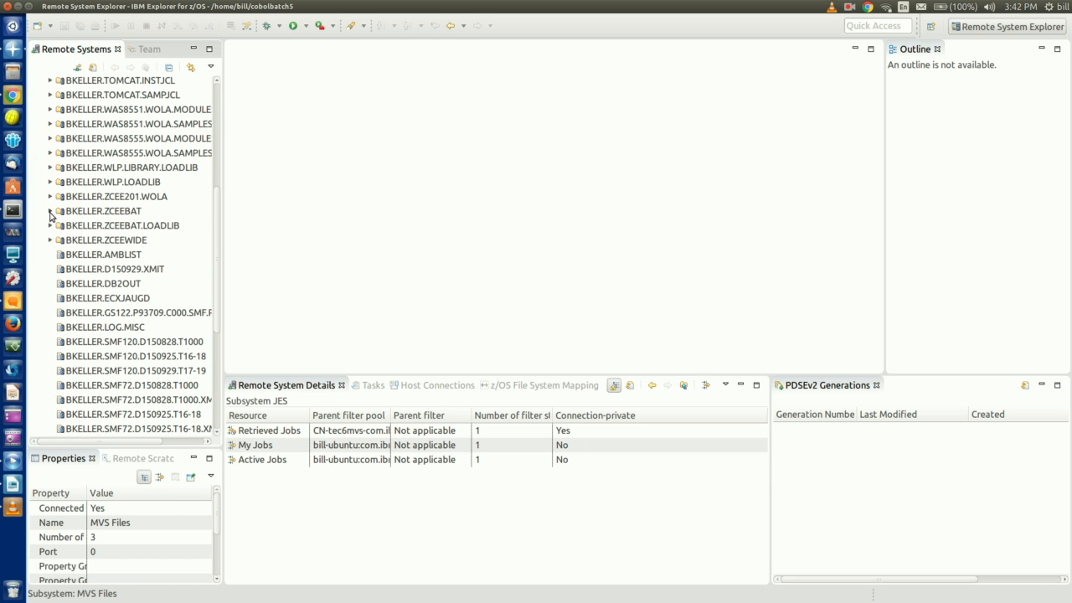
left_click(50, 211)
left_click(92, 270)
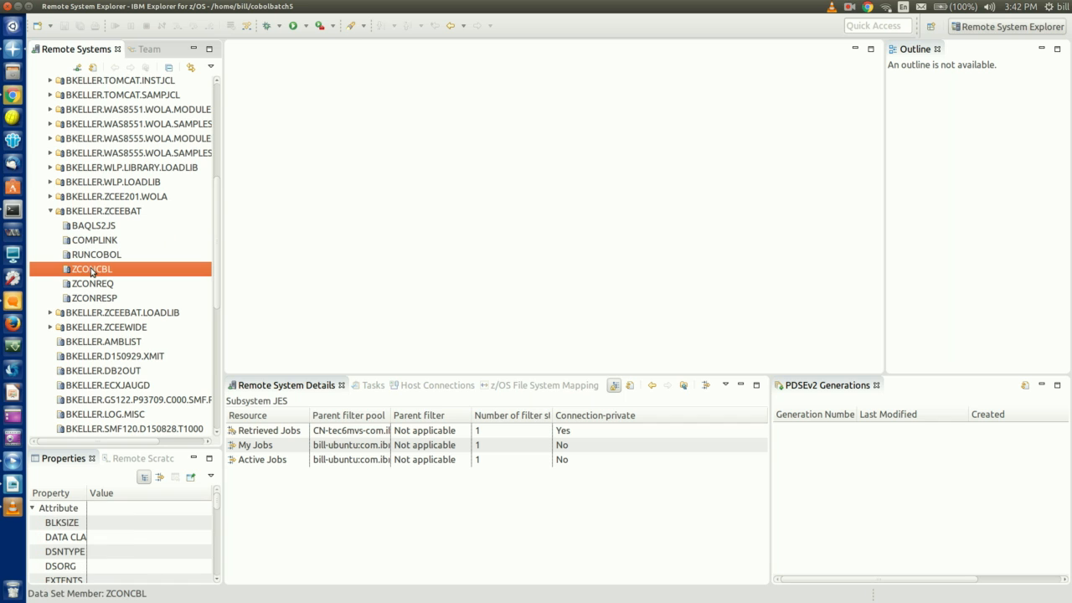
double_click(92, 272)
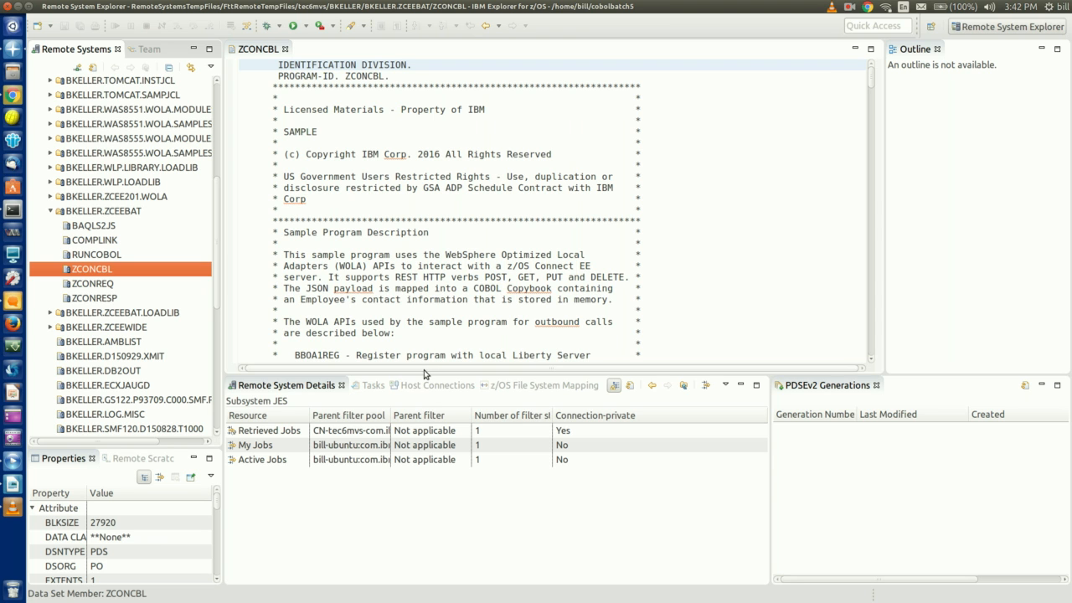
Review ZCONCBL's WOLA API flow (BBOA1SRV, BBOA1SRP, BBOA1CNR) and Actions Supported sections
left_click_drag(428, 374, 427, 527)
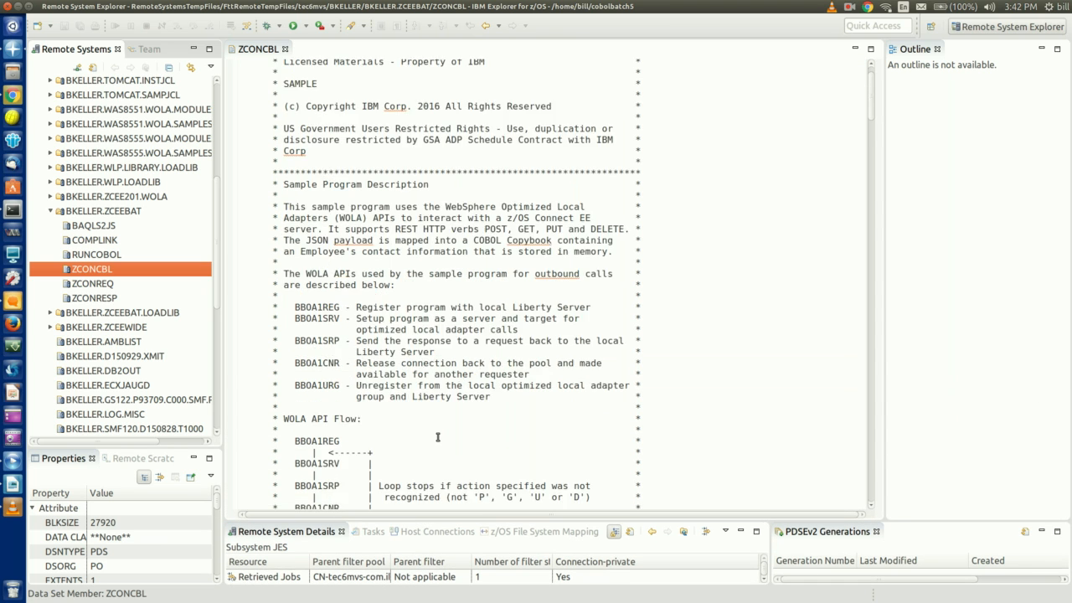
scroll(435, 427, "down", 4)
left_click(334, 325)
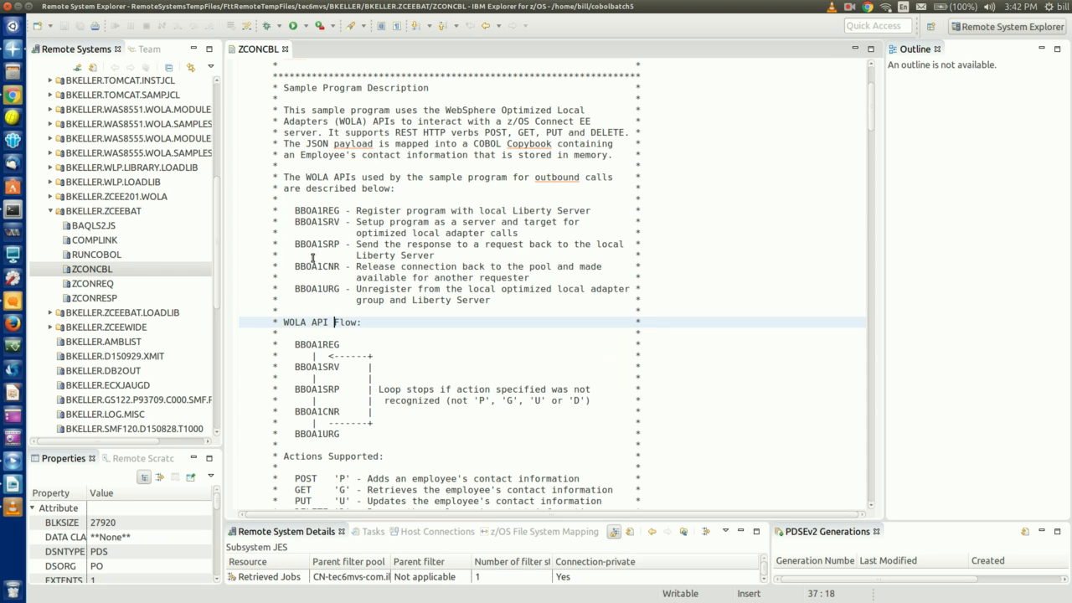
left_click(324, 223)
left_click(327, 243)
left_click(325, 267)
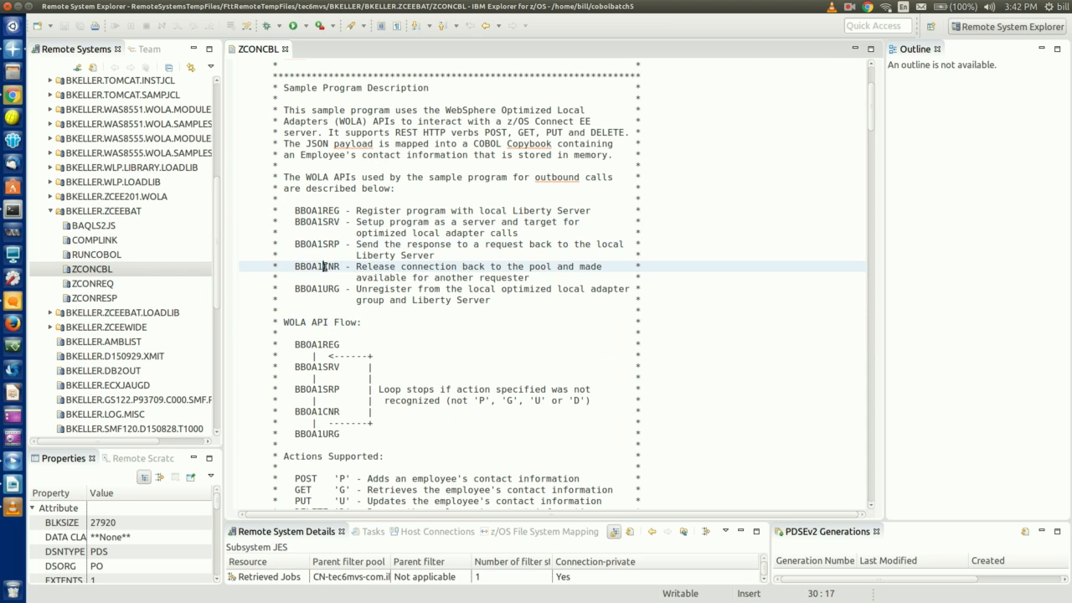
scroll(308, 317, "down", 4)
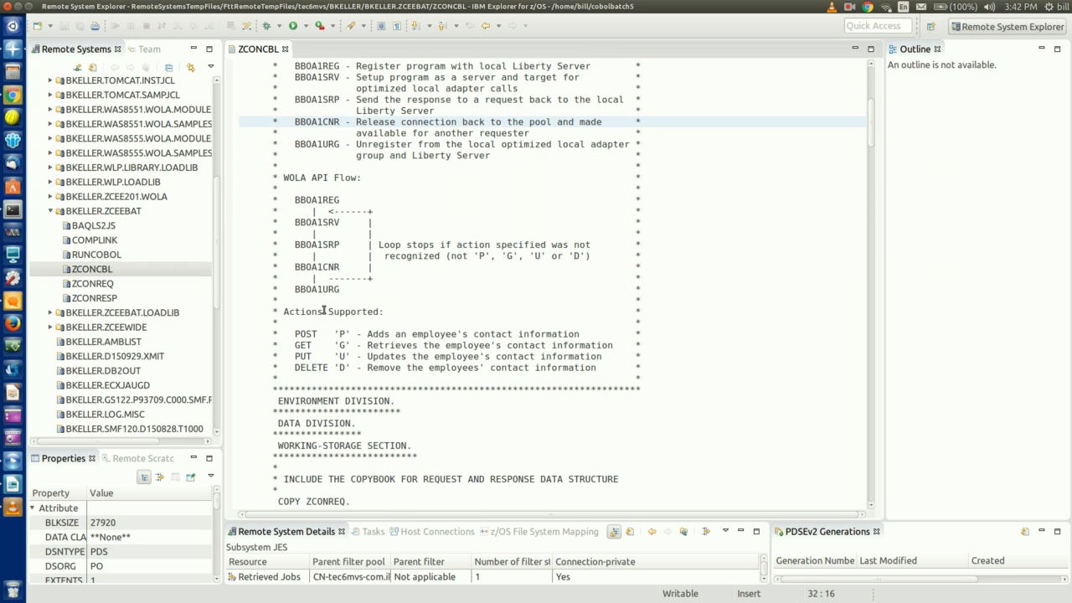
left_click(324, 311)
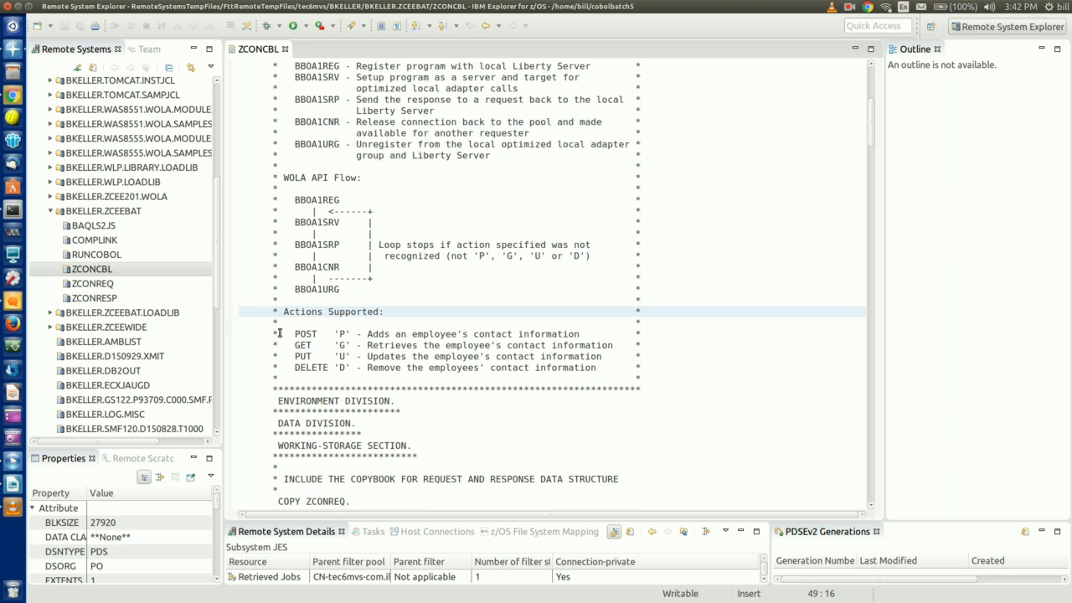
Locate the COPY ZCONREQ and ZCONRESP lines and open the ZCONREQ copybook
scroll(279, 332, "down", 6)
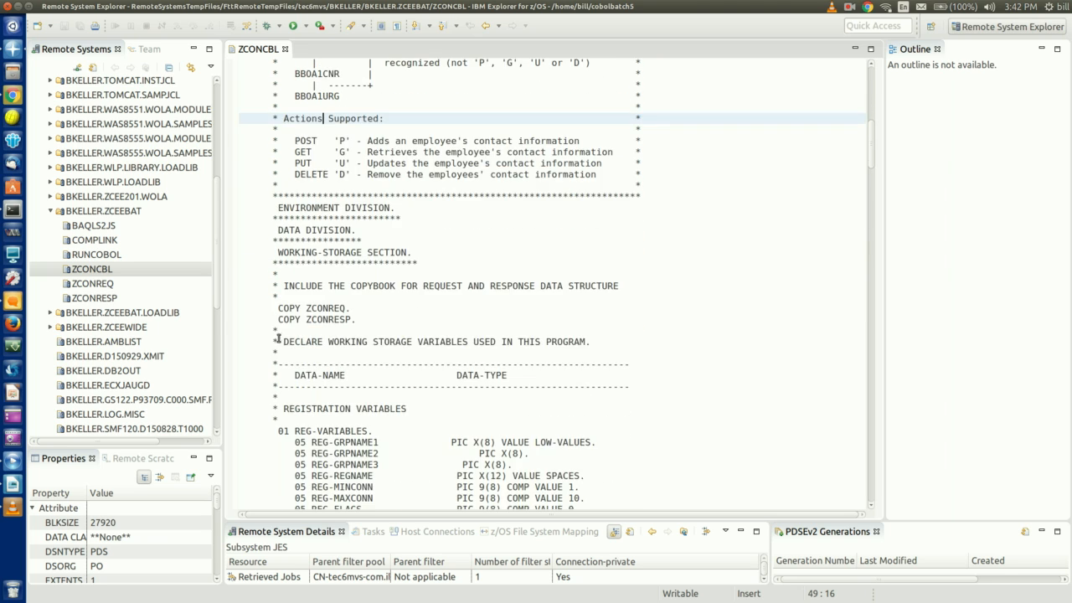
left_click(323, 309)
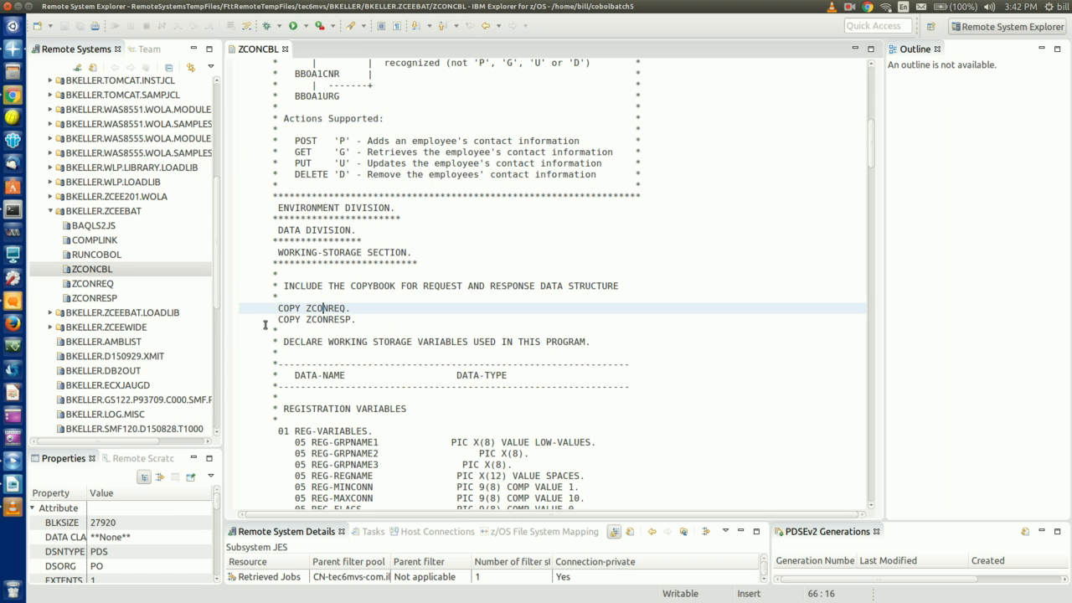
left_click(269, 321)
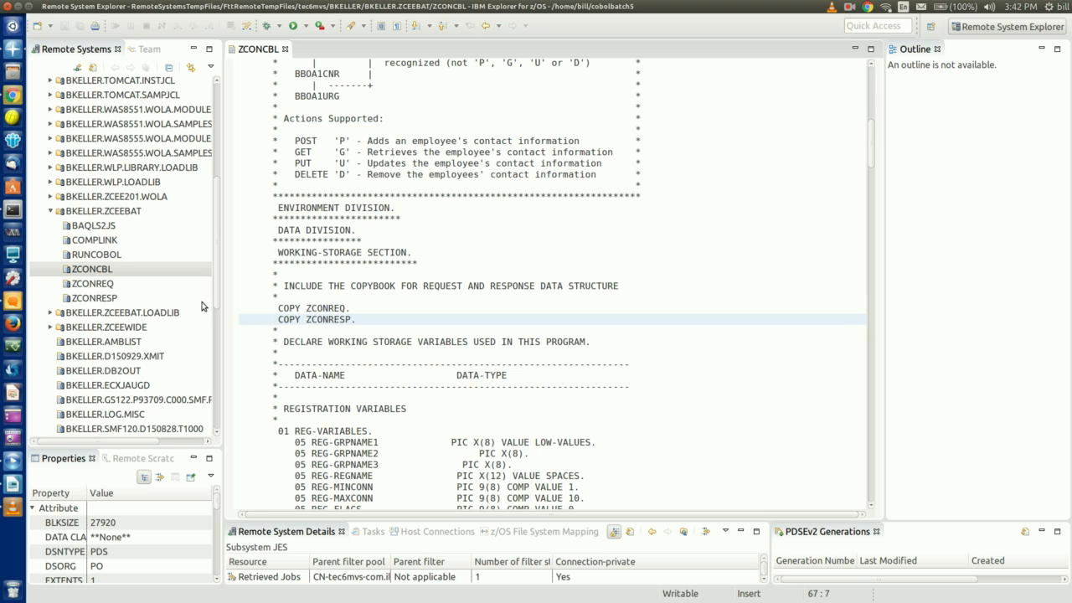
left_click(99, 285)
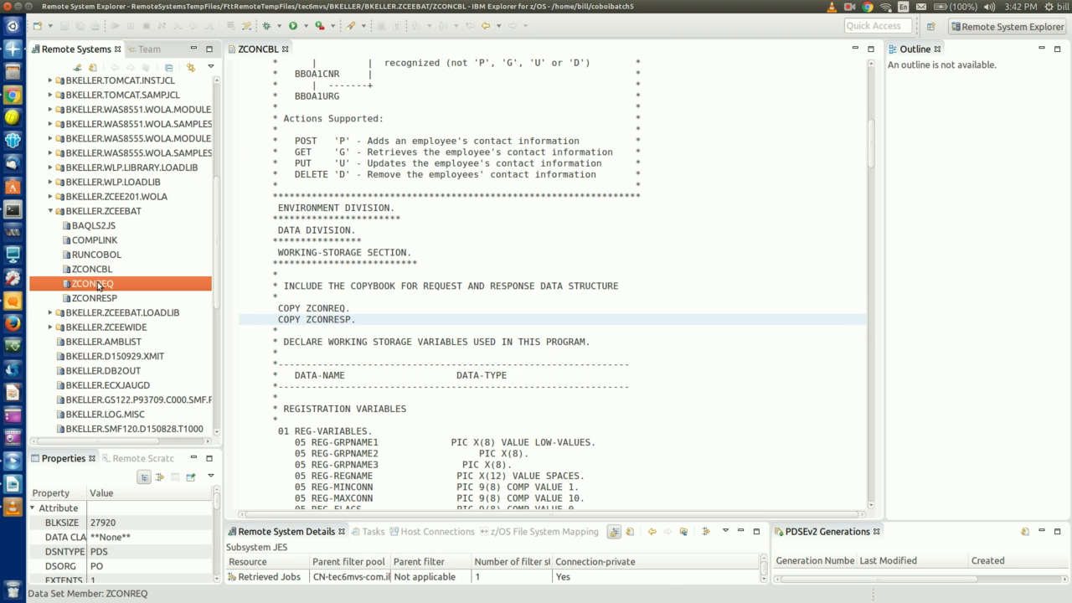
double_click(99, 285)
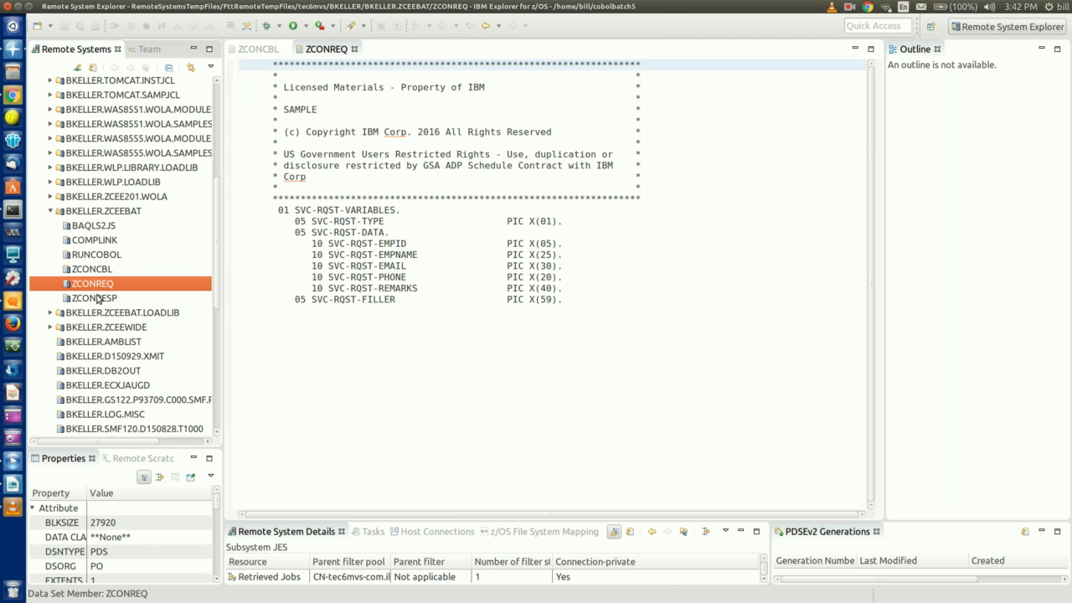
Open ZCONRESP and review its SVC-RESP-DATA fields EMPID, EMPNAME and EMAIL
double_click(99, 298)
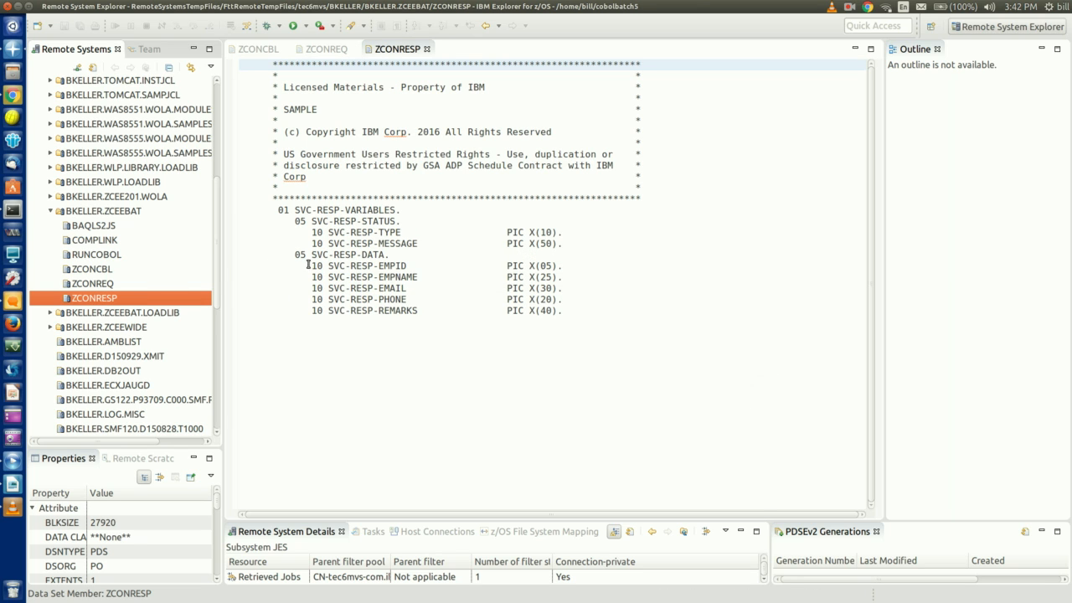
left_click(375, 254)
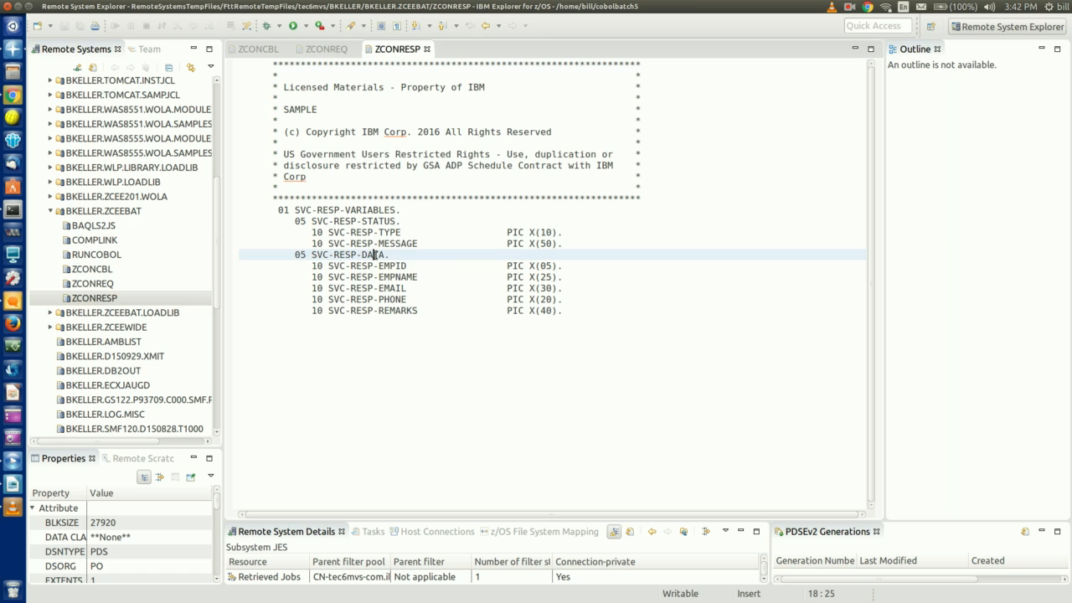
left_click(434, 265)
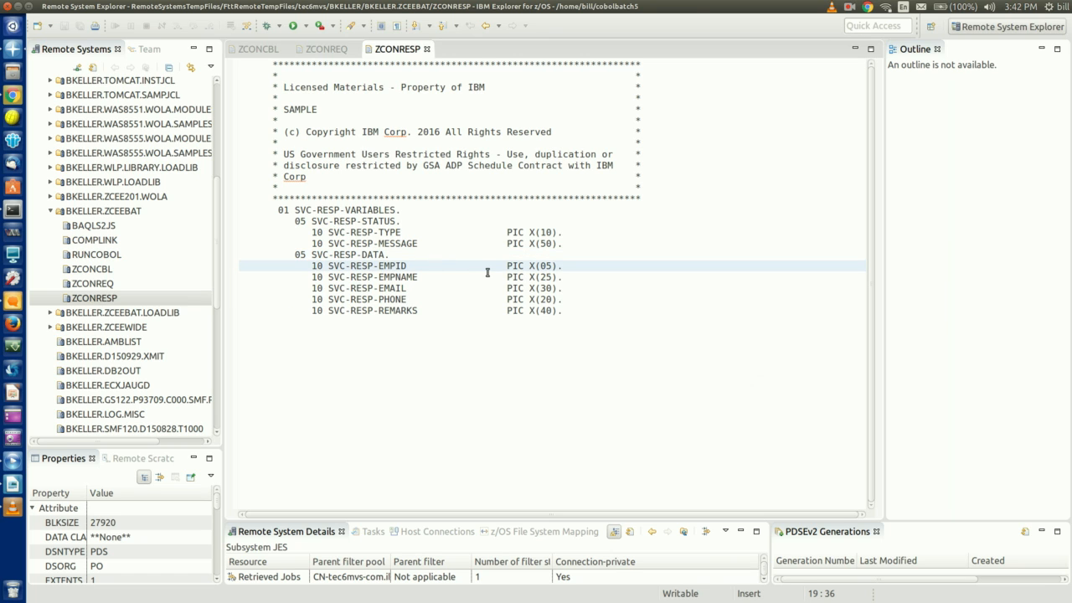
key("Down")
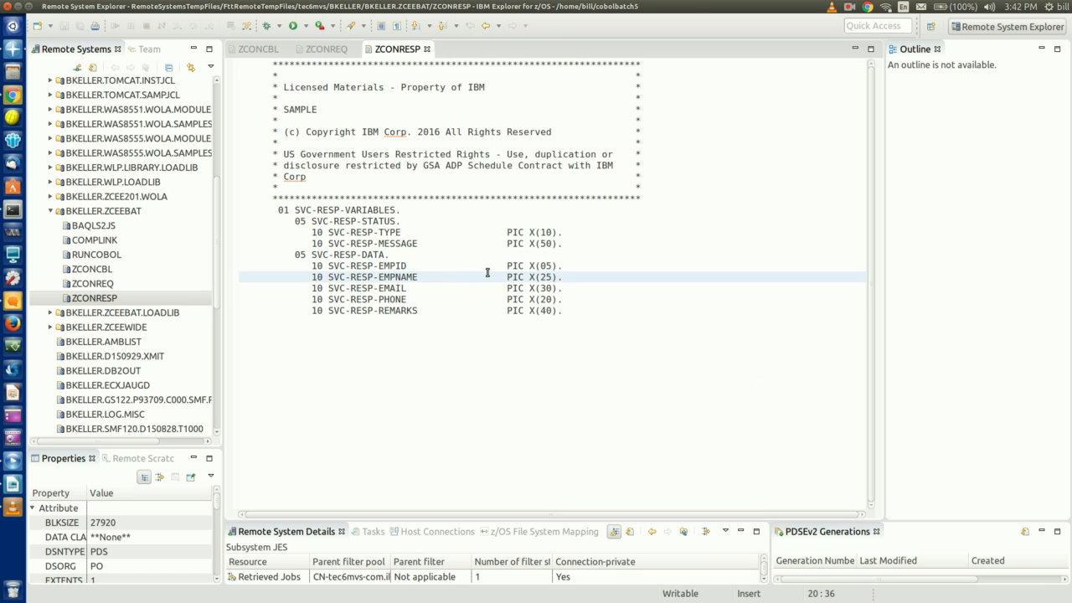
key("Down")
key("Down")
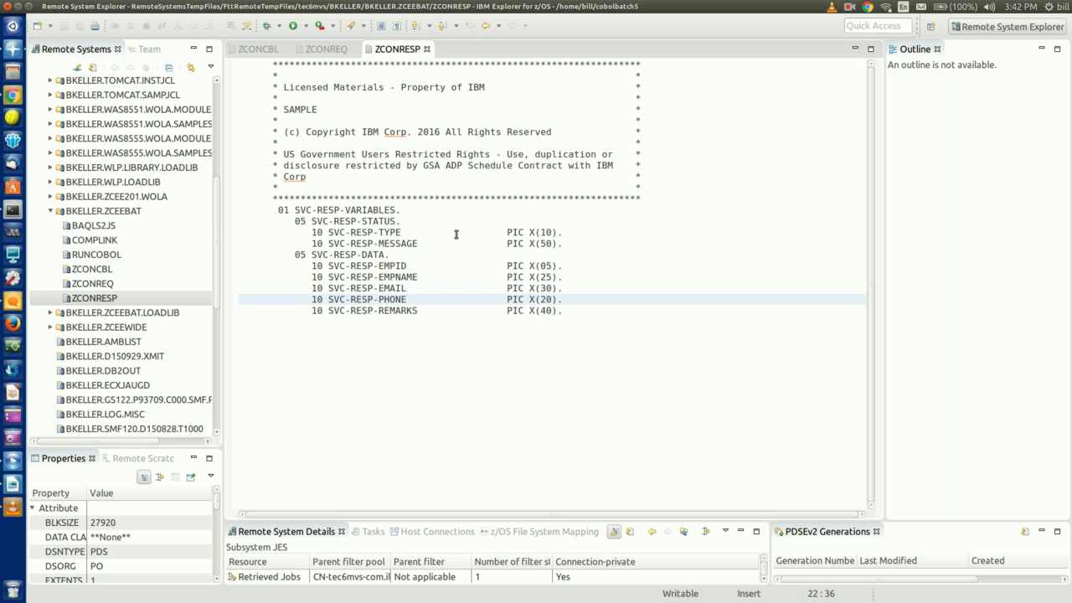
Check the SVC-RQST-TYPE field in ZCONREQ, then return to the ZCONCBL source
left_click(328, 53)
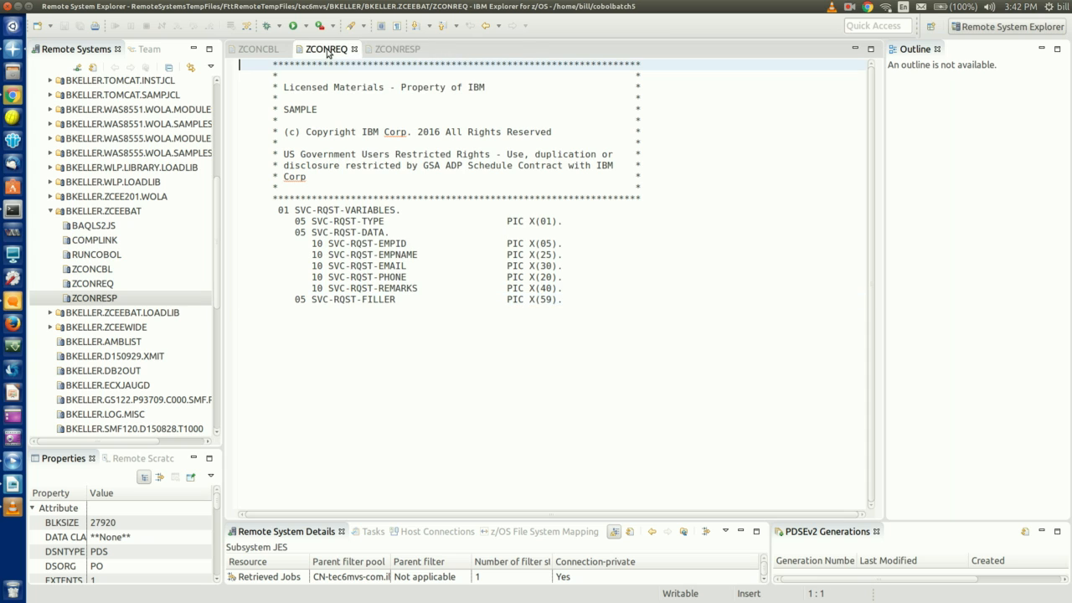
left_click(401, 221)
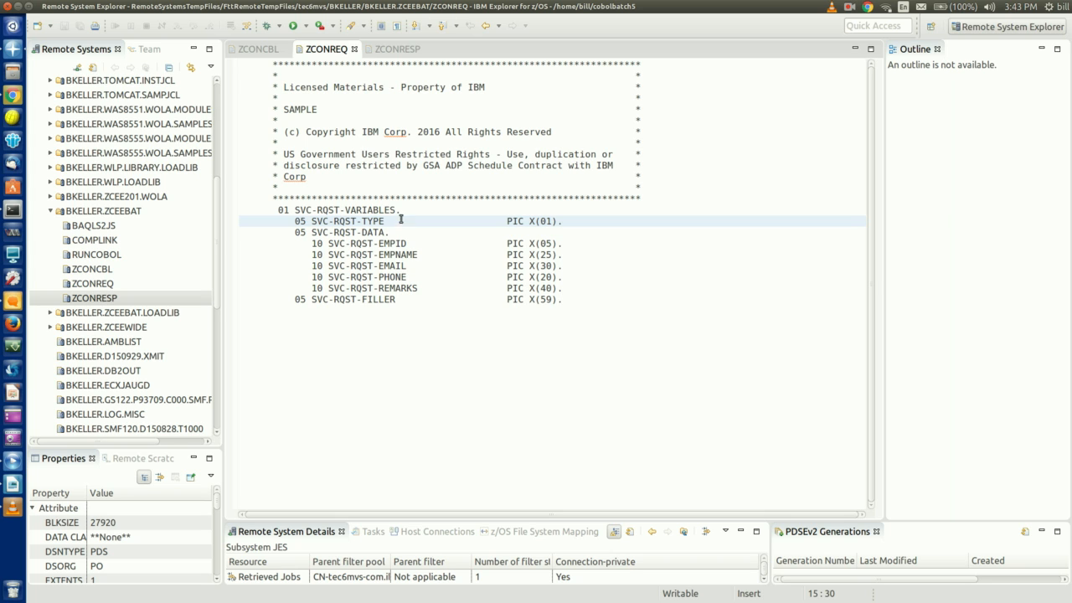
left_click(265, 50)
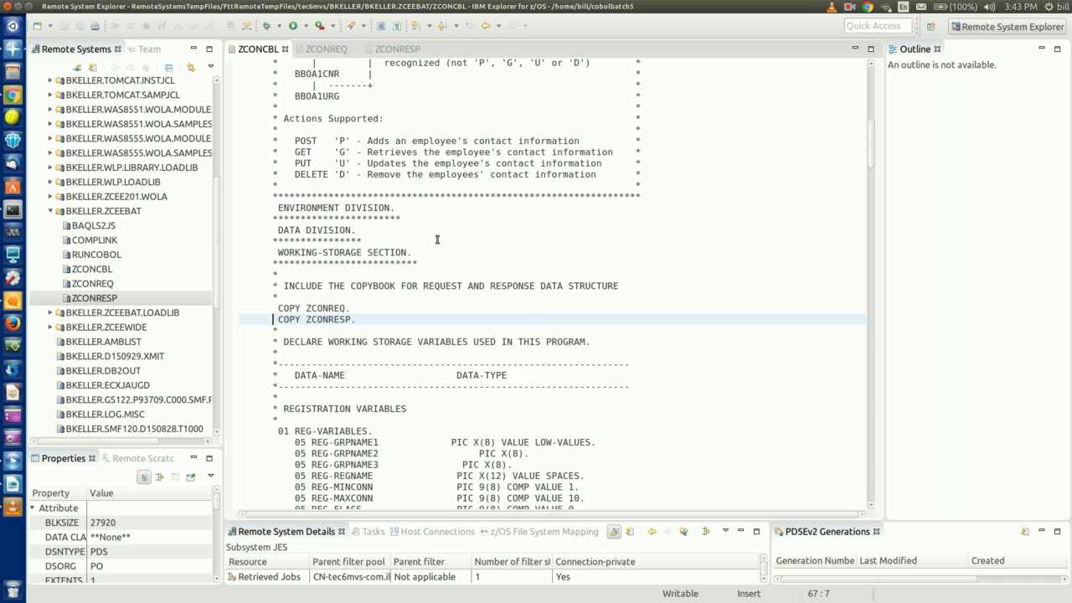
scroll(494, 306, "up", 8)
left_click(322, 286)
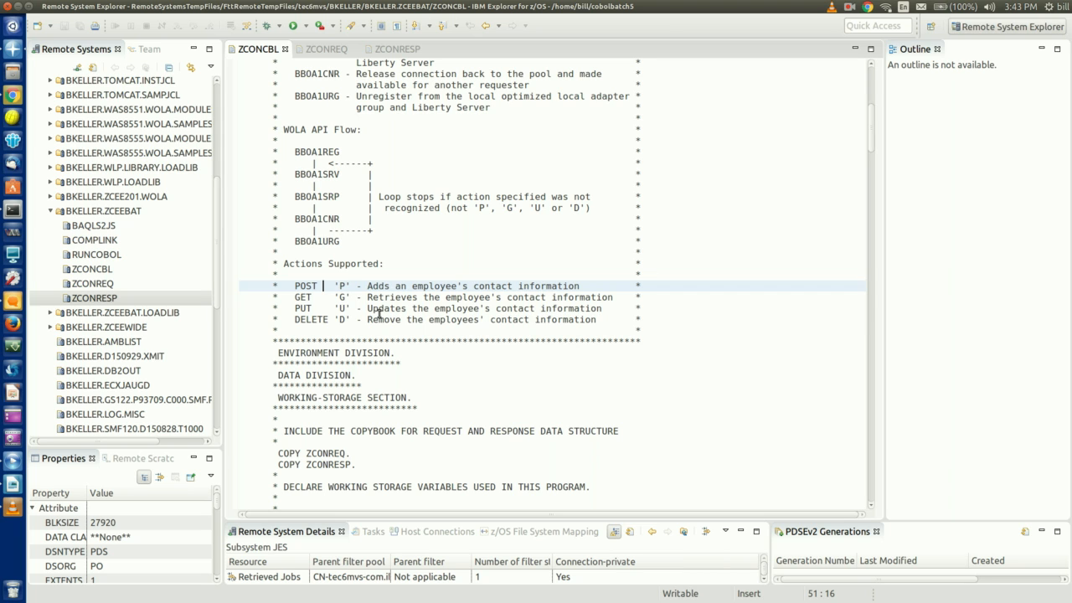
key("Down")
key("Down")
key("Down")
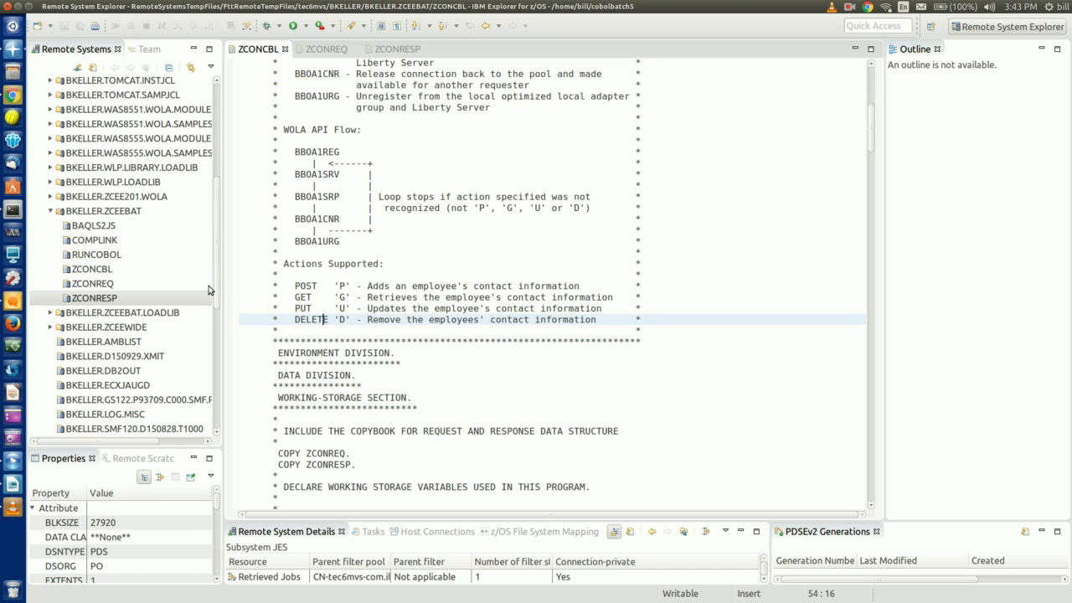
left_click(108, 241)
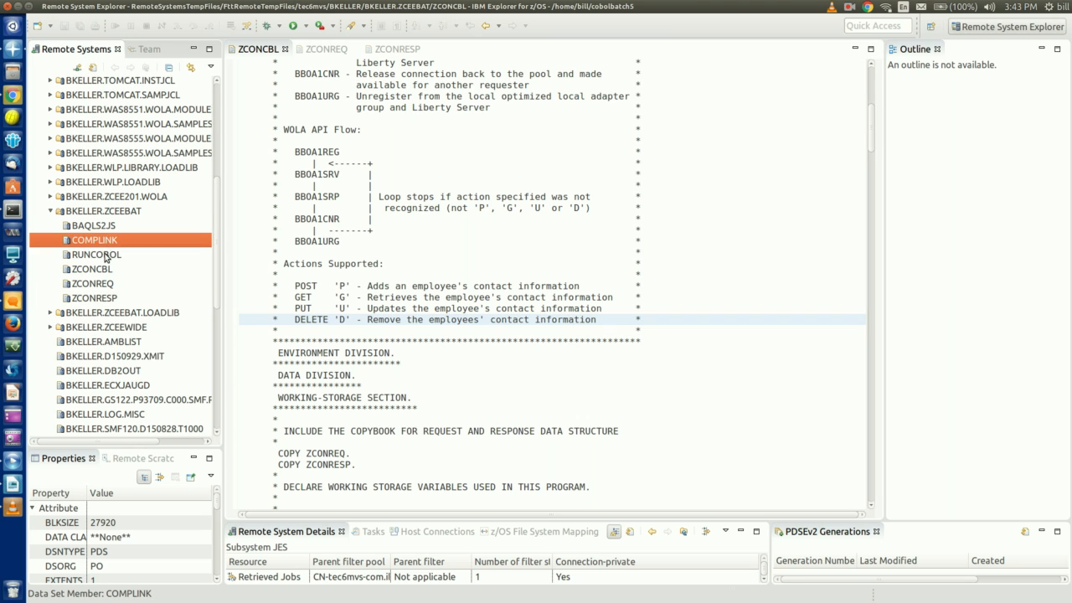
left_click(107, 256)
left_click(99, 226)
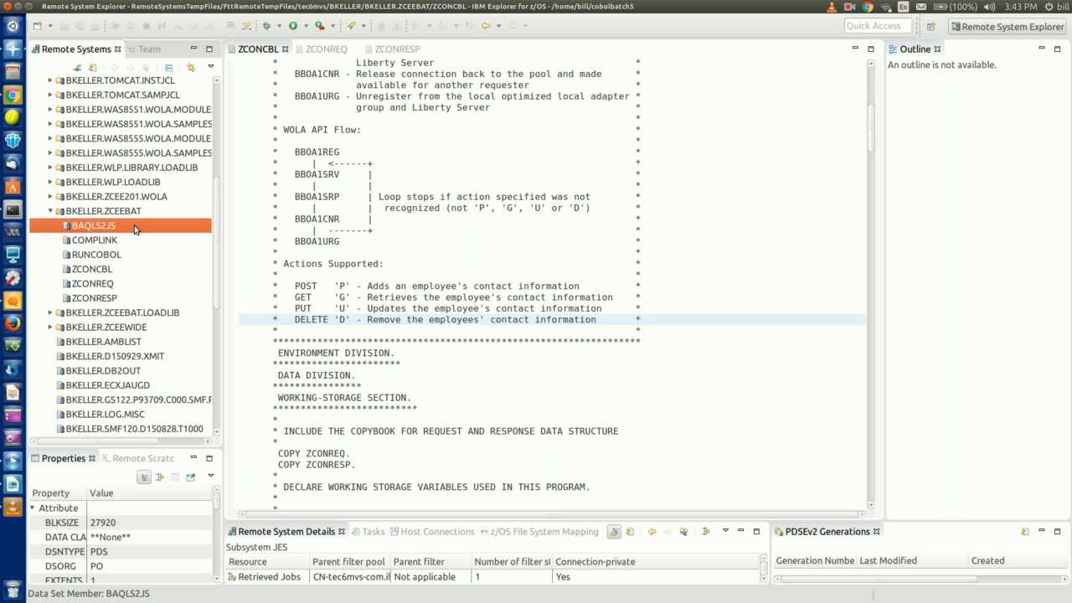
Open BAQLS2JS and review its baqls2js program path, JSON schema, WSBIND and service archive settings
double_click(134, 226)
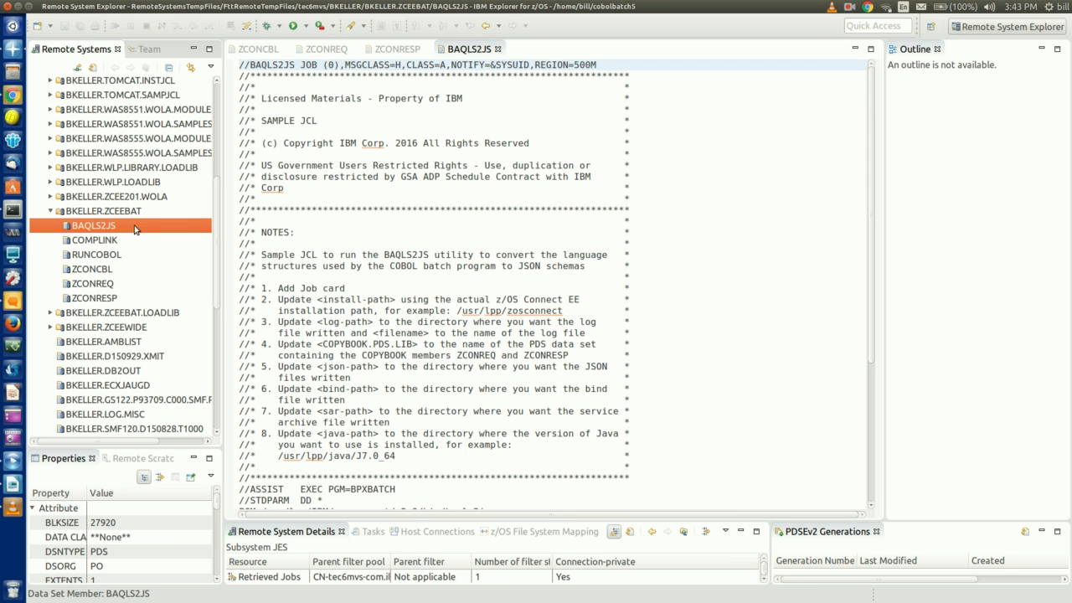
scroll(346, 212, "down", 6)
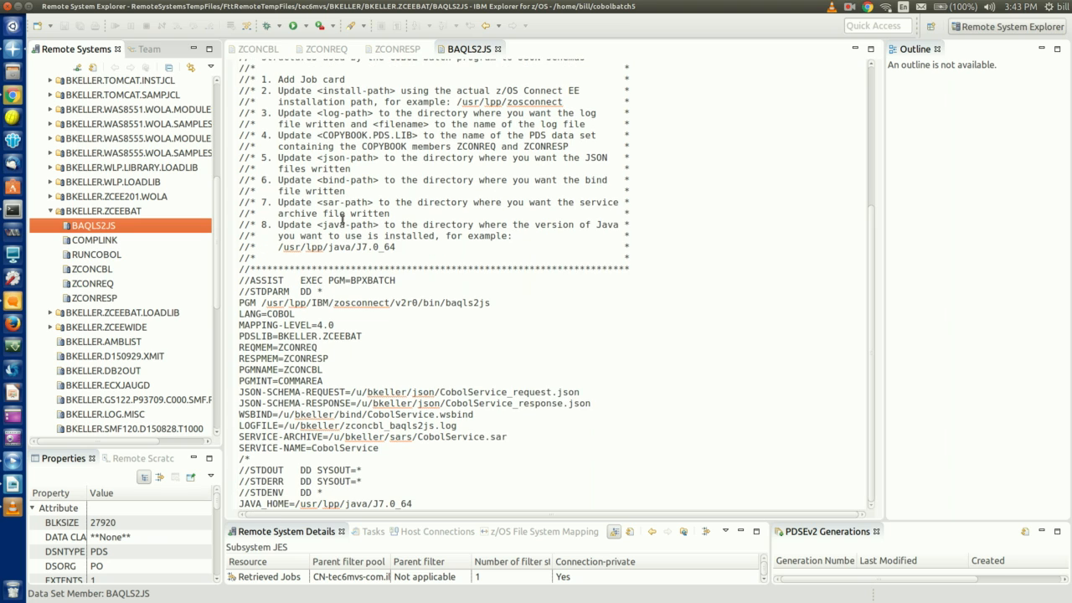
left_click(519, 301)
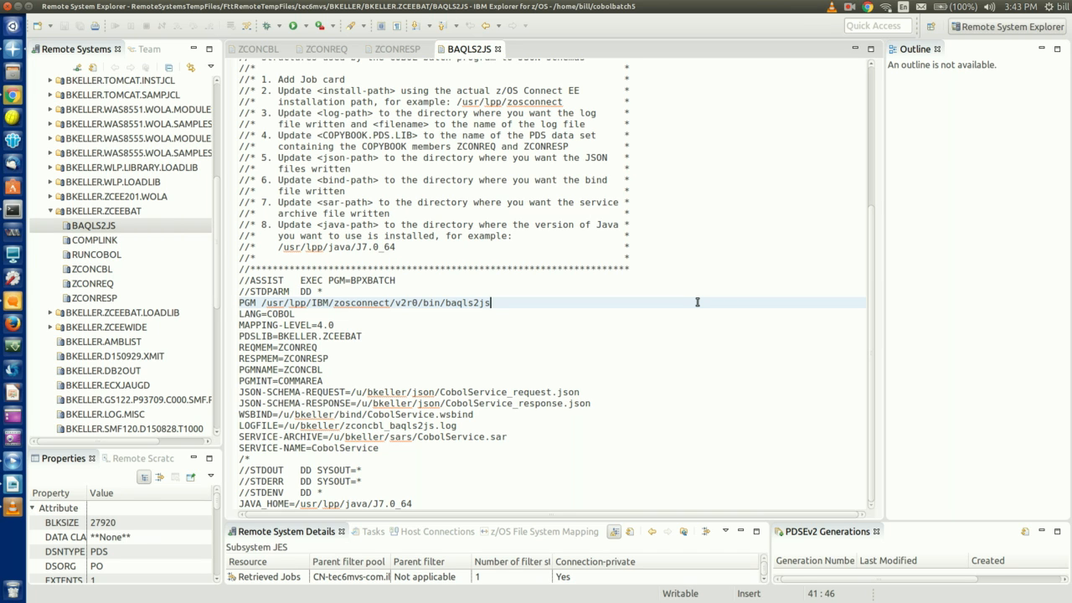
key("Down")
key("Down")
key("Down")
key("Down")
key("Down")
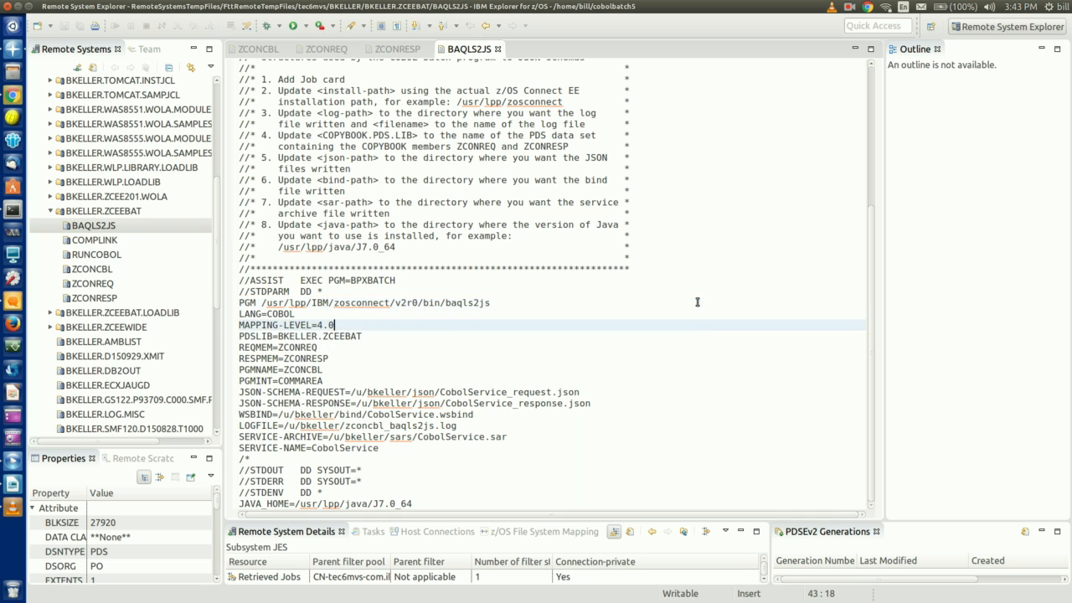
key("Down")
key("Down")
key("Down")
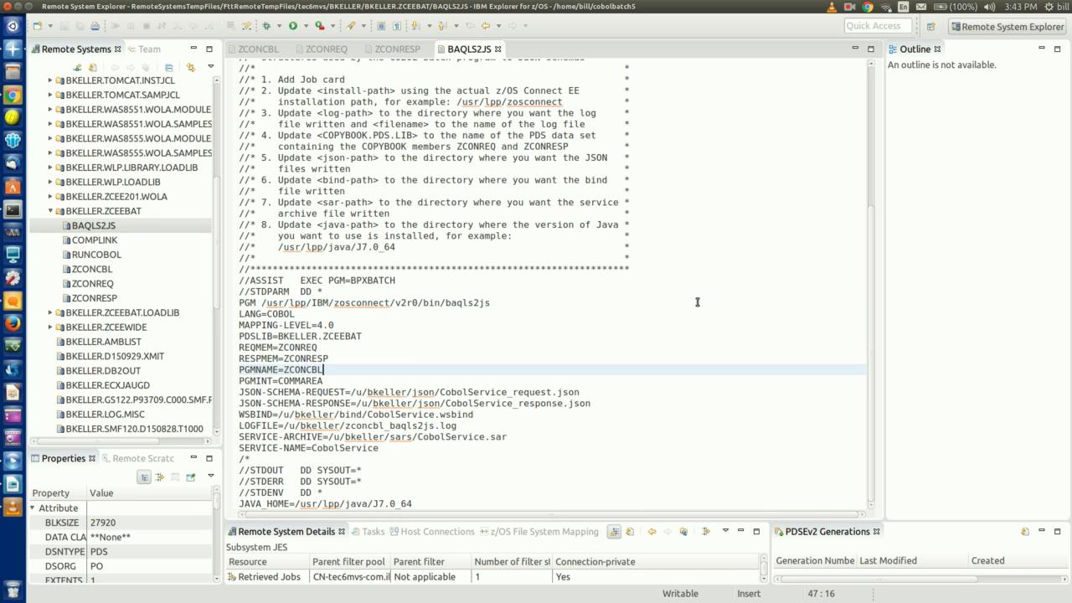
key("Right")
key("Right")
key("Right")
key("Right")
key("Right")
key("Right")
key("Right")
key("Right")
key("Right")
key("Right")
key("Right")
key("Right")
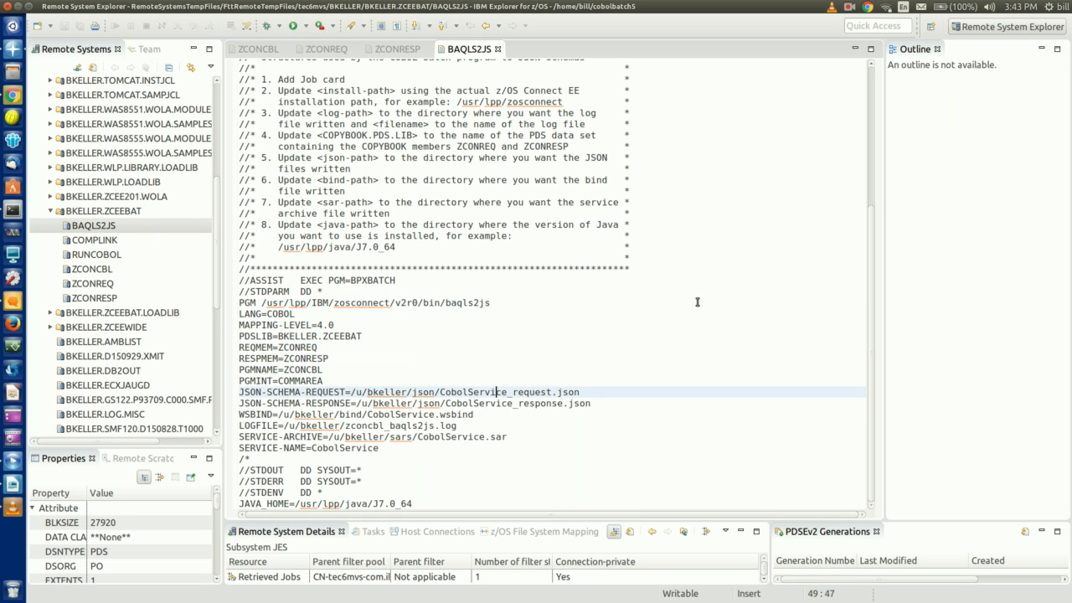
key("Right")
key("Right")
key("Right")
key("Right")
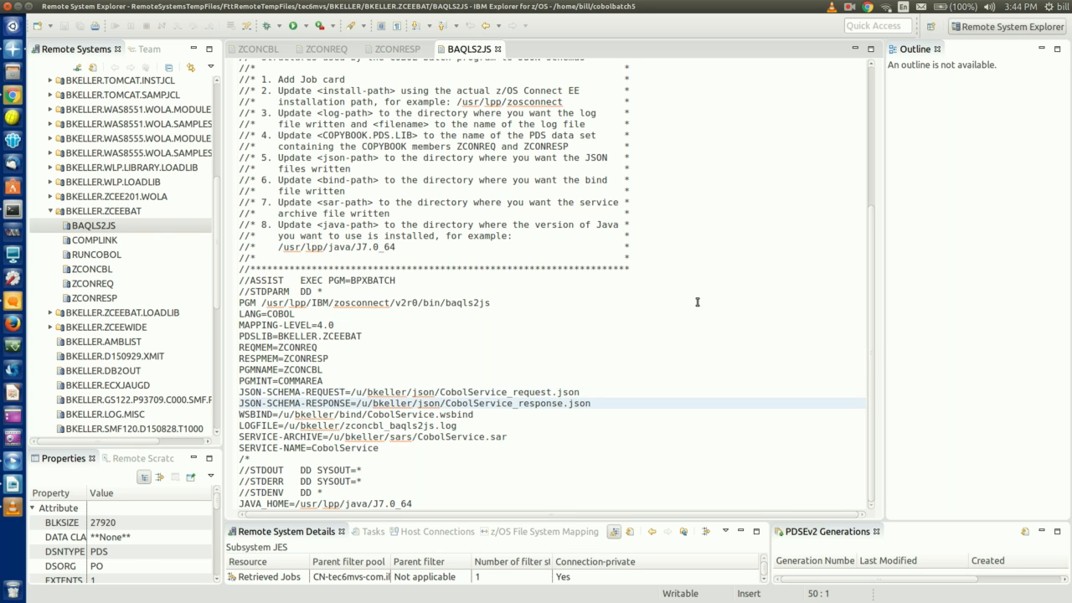
key("Down")
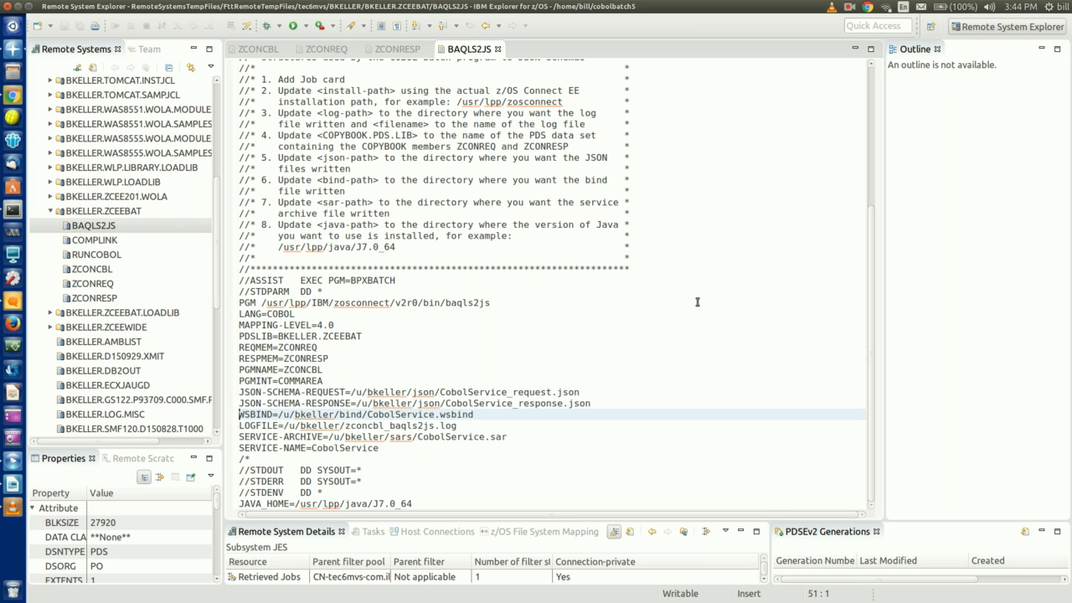
key("Down")
key("Down")
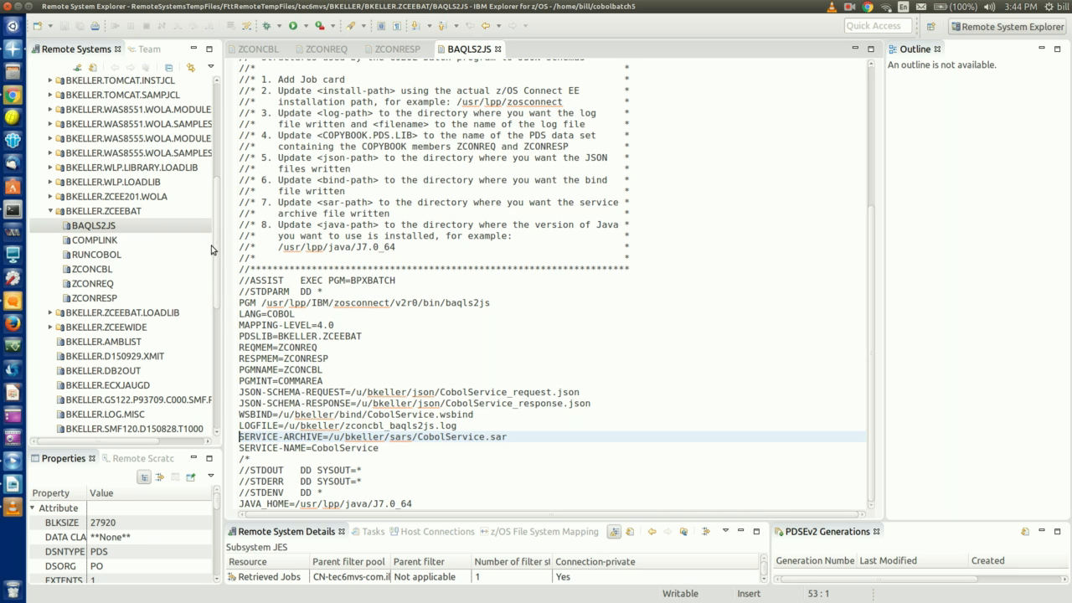
scroll(214, 244, "up", 6)
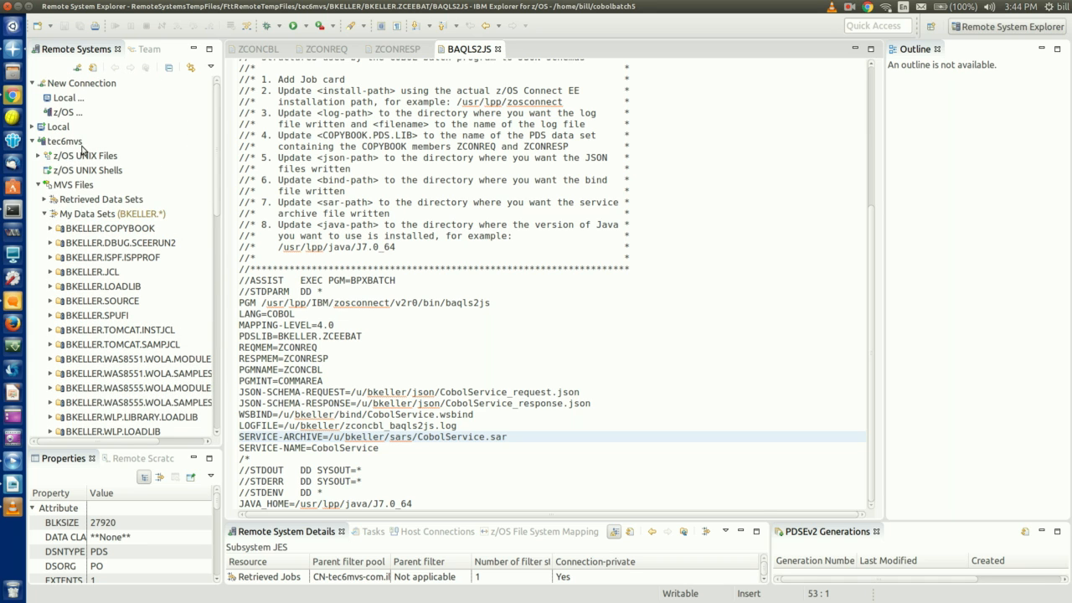
Expand z/OS UNIX Files down to /var/zosconnect/servers/server1
left_click(50, 162)
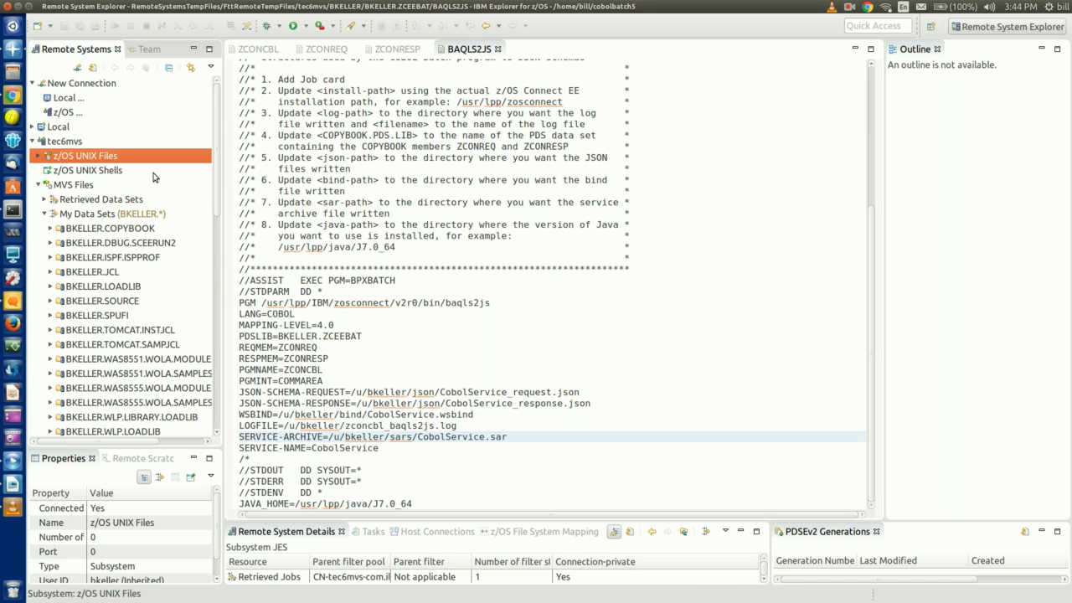
left_click(38, 157)
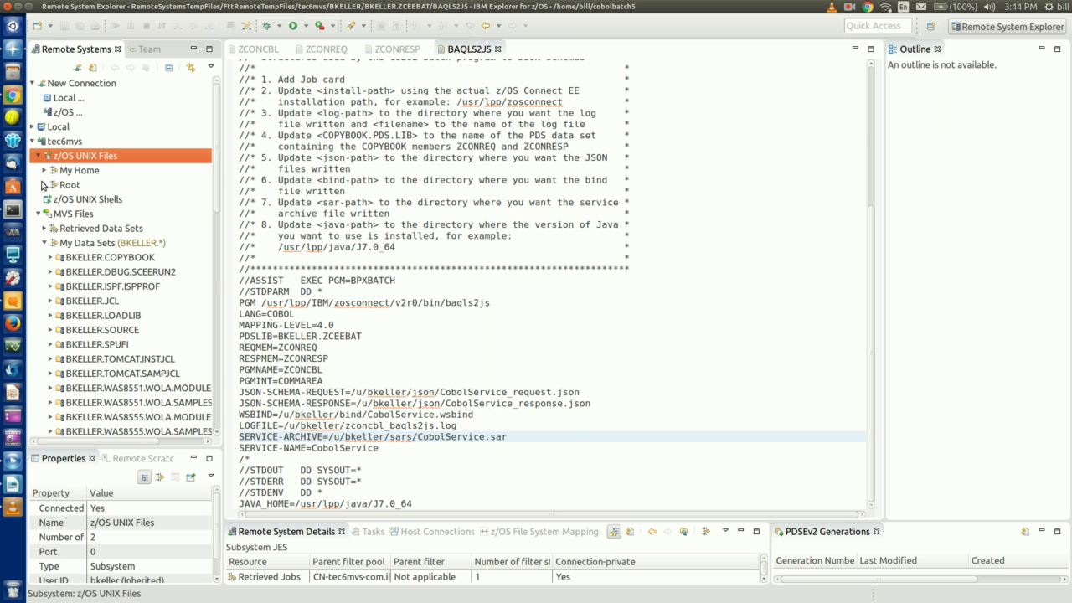
left_click(43, 184)
left_click(50, 199)
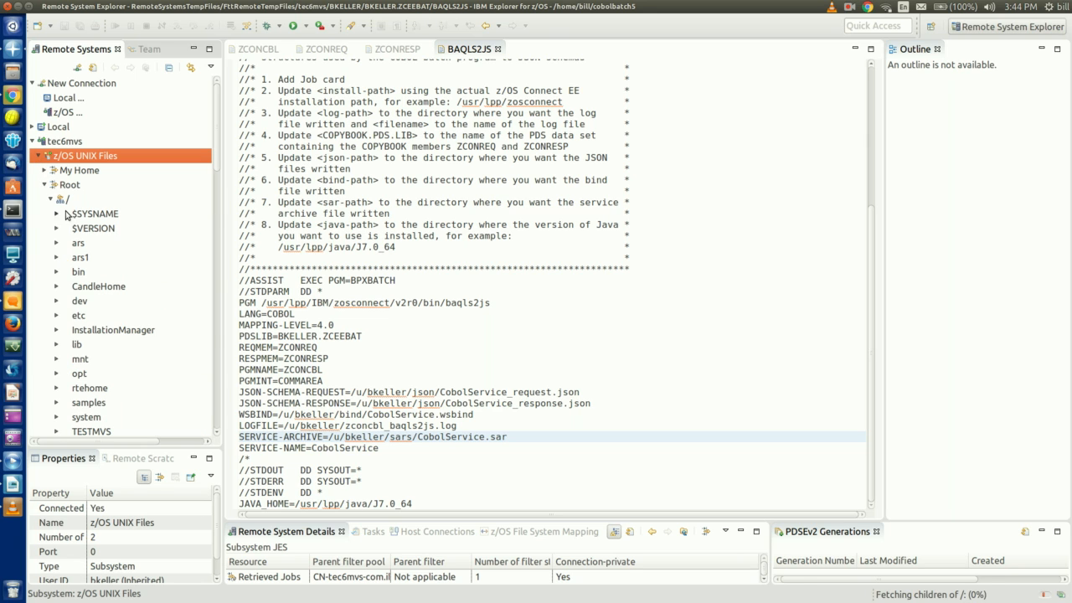
scroll(217, 321, "down", 7)
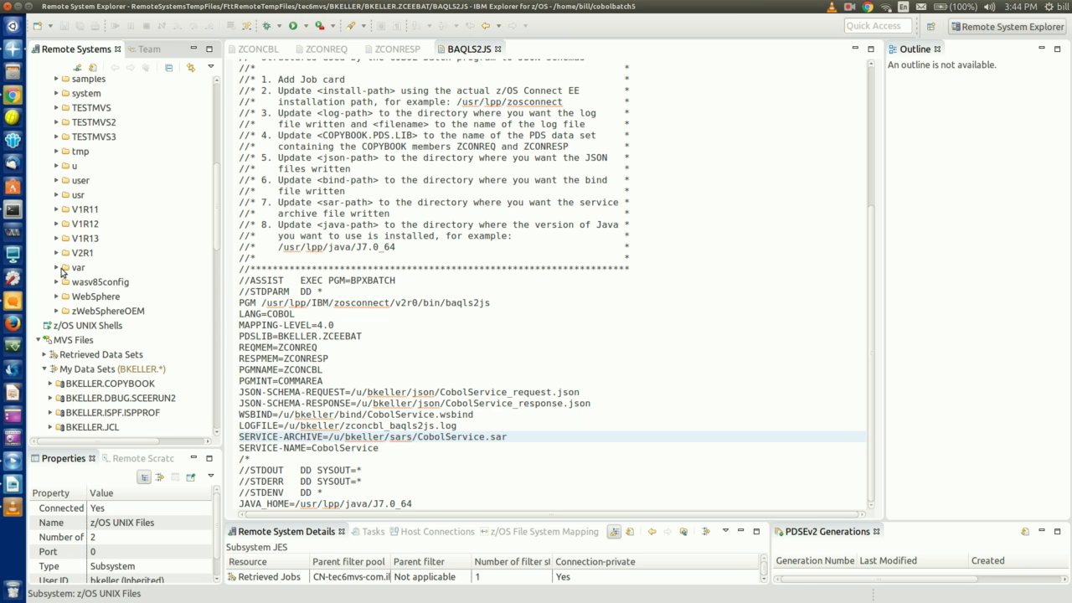
scroll(92, 310, "down", 5)
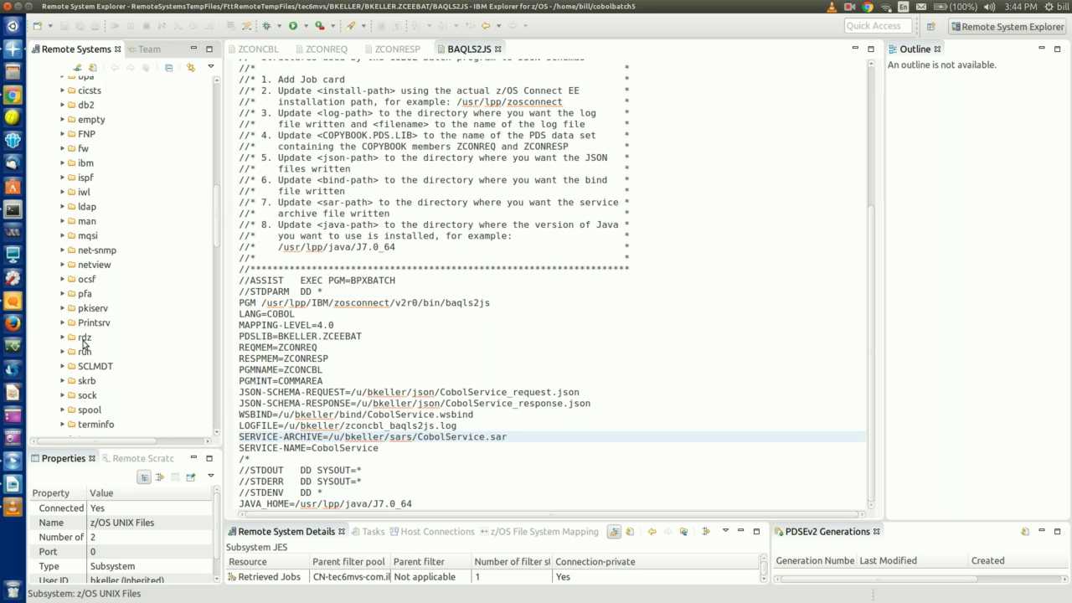
scroll(74, 392, "down", 4)
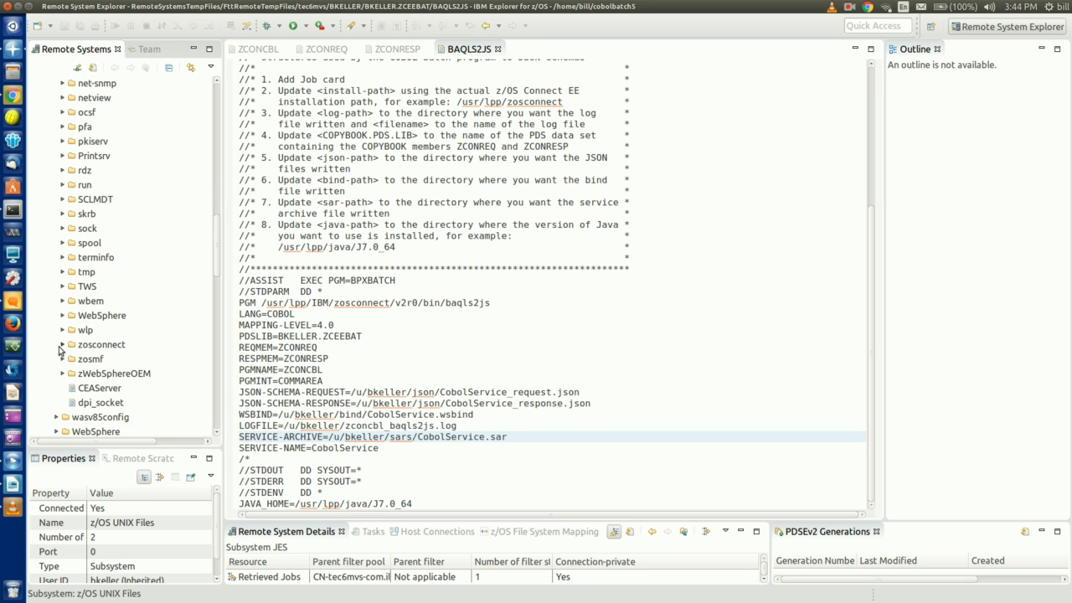
left_click(59, 346)
left_click(60, 346)
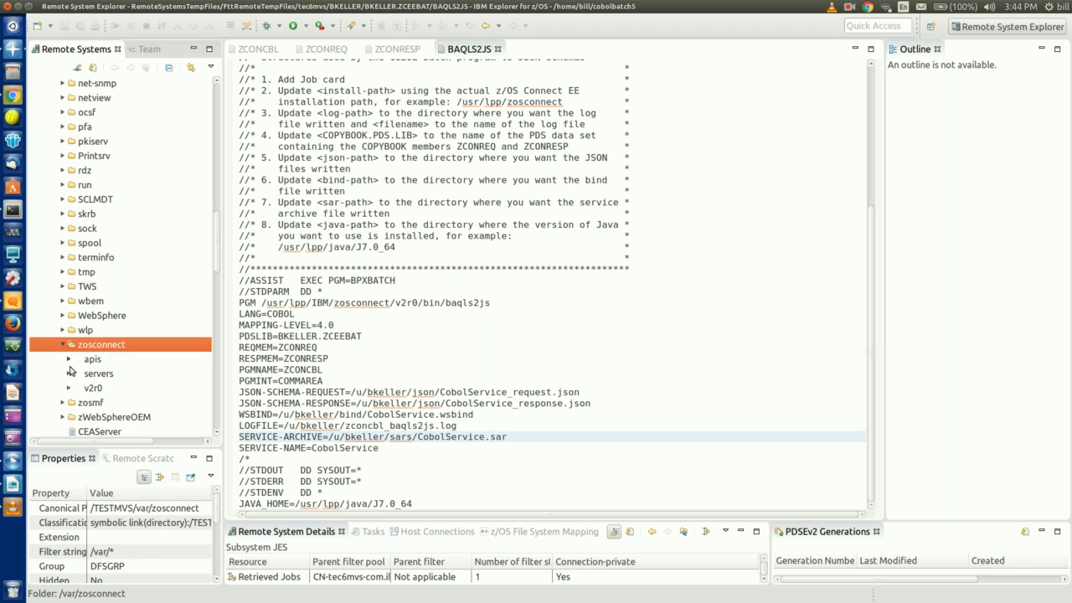
left_click(69, 374)
scroll(72, 374, "down", 4)
left_click(75, 310)
Expand server1's dataXform bind, json and sars folders to show the CobolService files
scroll(75, 306, "down", 2)
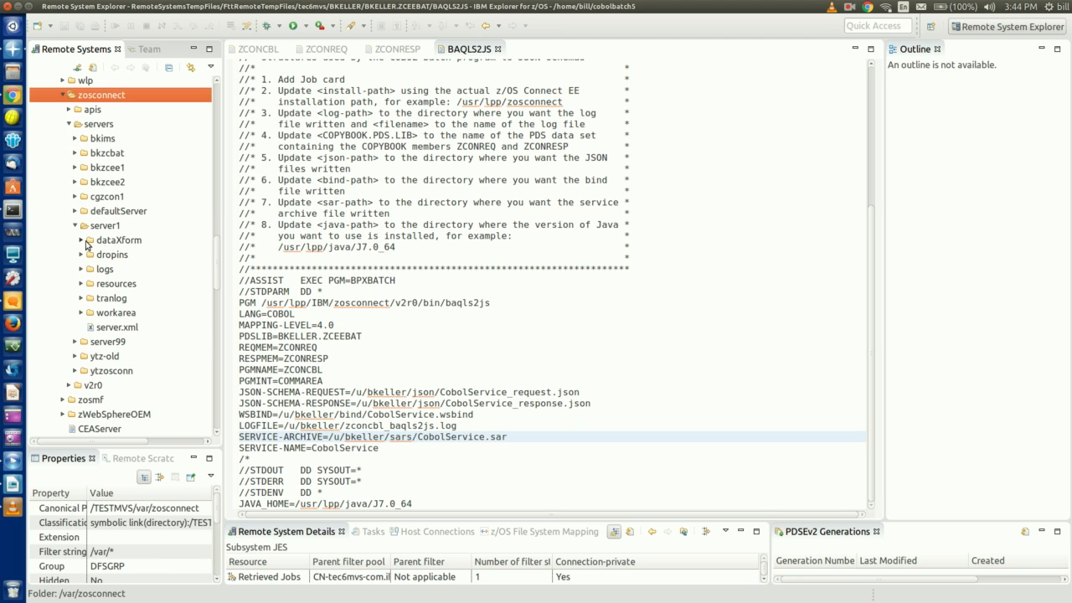
left_click(83, 242)
left_click(87, 256)
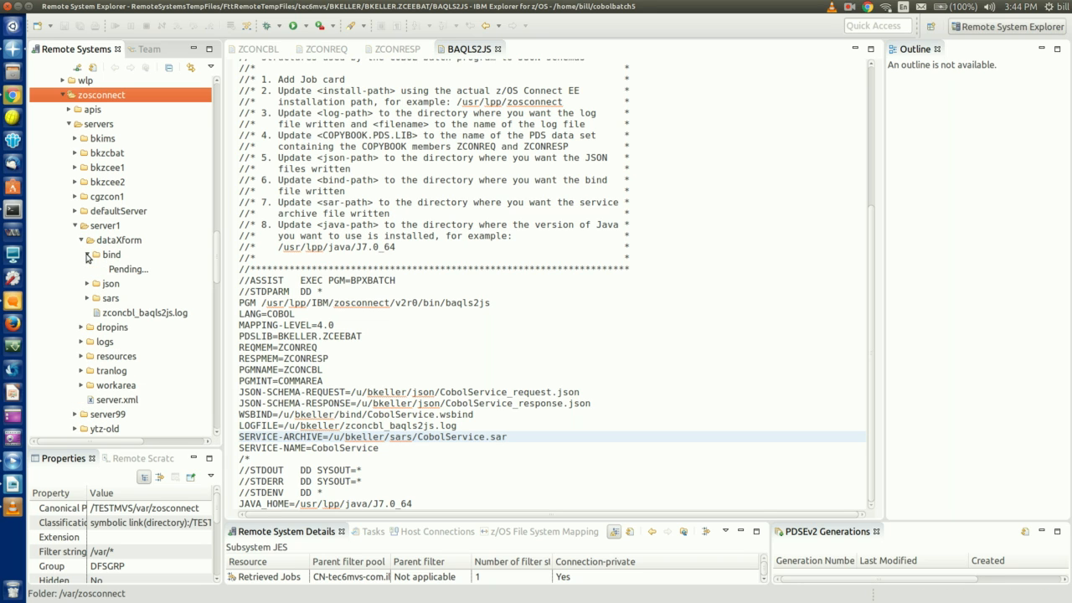
left_click(86, 285)
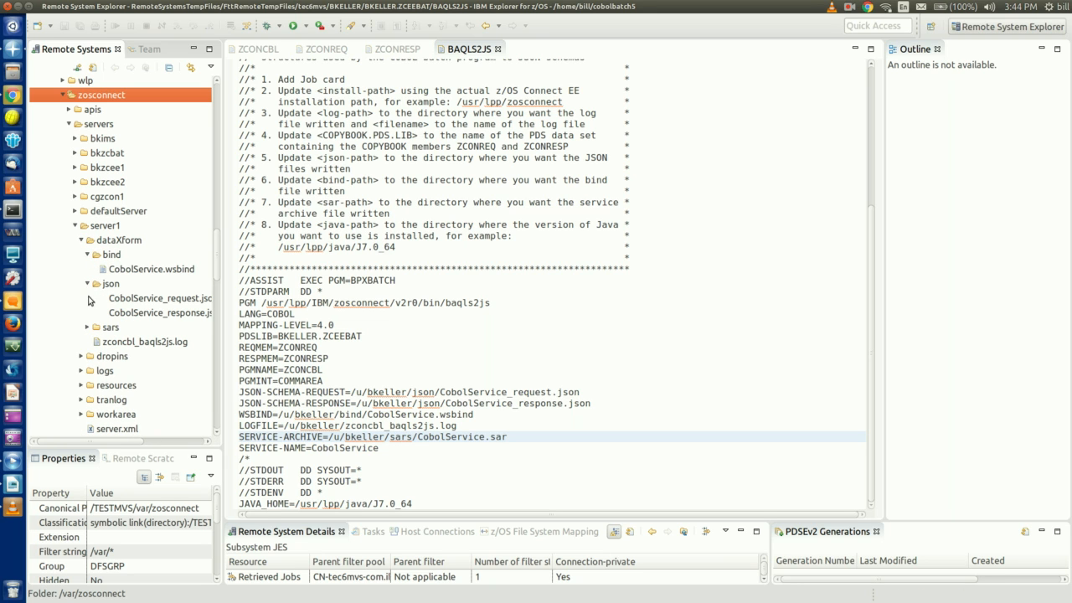
left_click(87, 330)
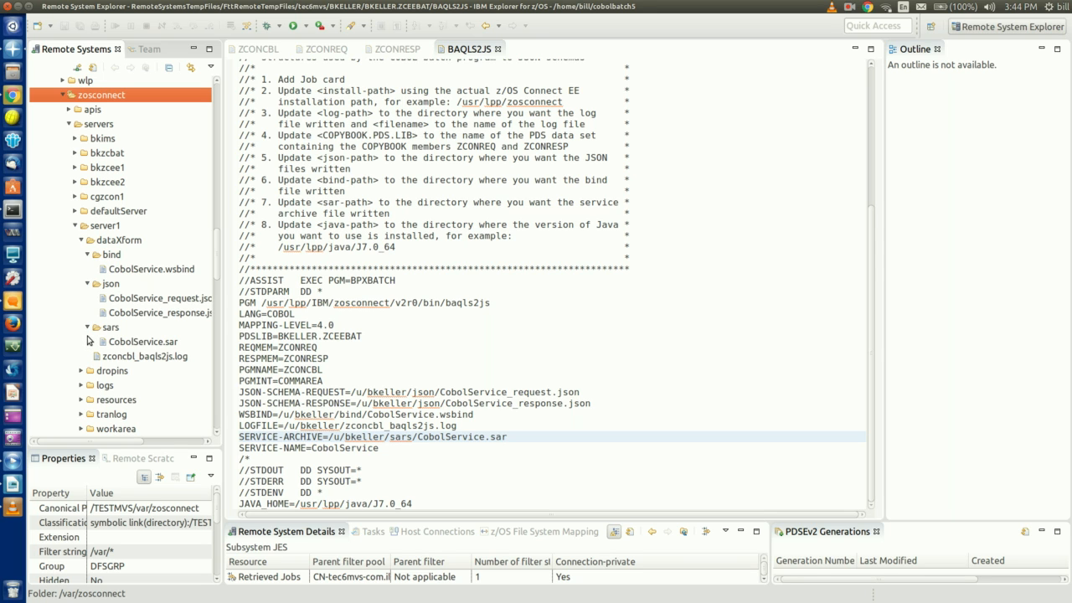
Open server1's server.xml
scroll(90, 338, "down", 5)
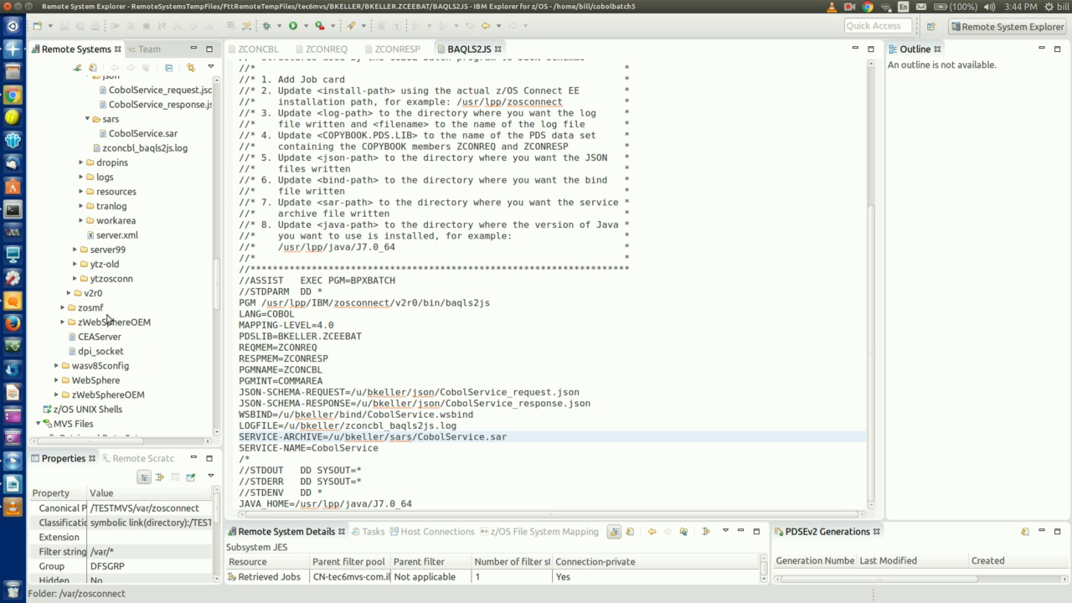
left_click(115, 238)
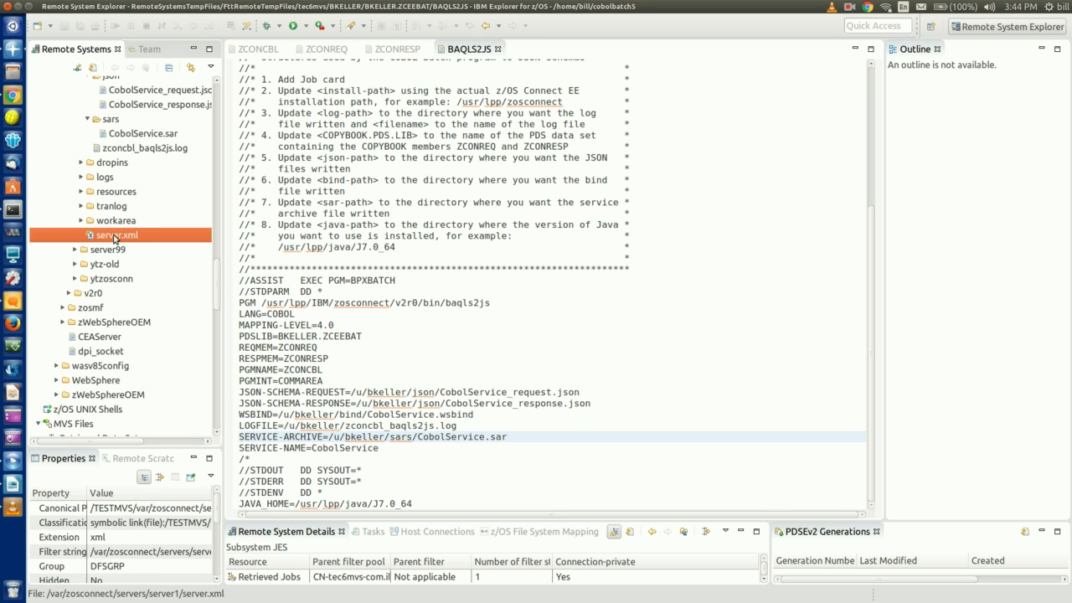
double_click(125, 236)
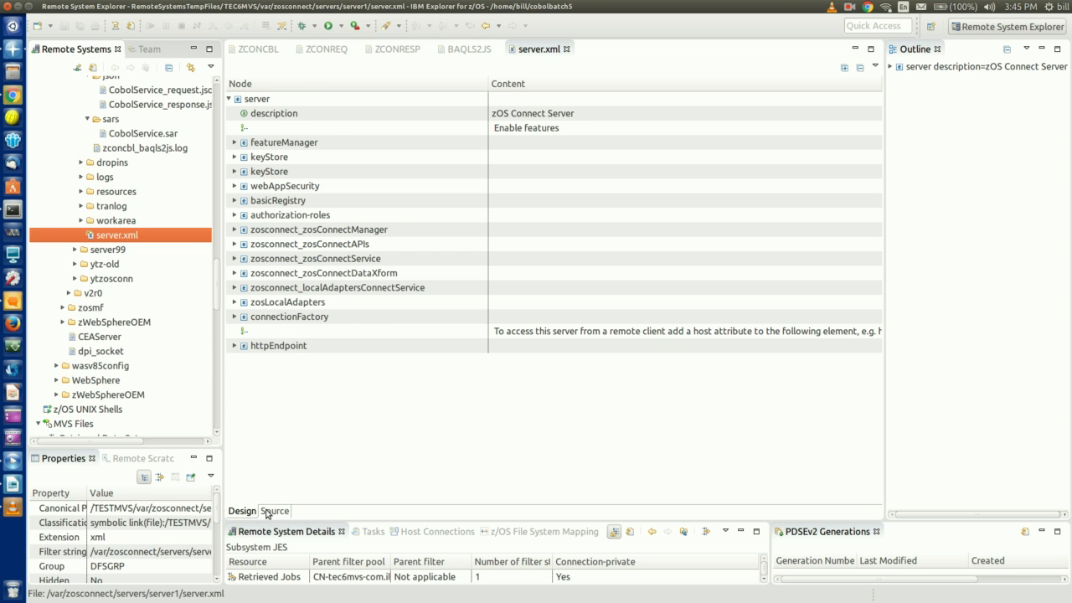
View server.xml source and highlight the CobolService dataXformRef, zosConnectDataXform and local adapters entries
left_click(273, 511)
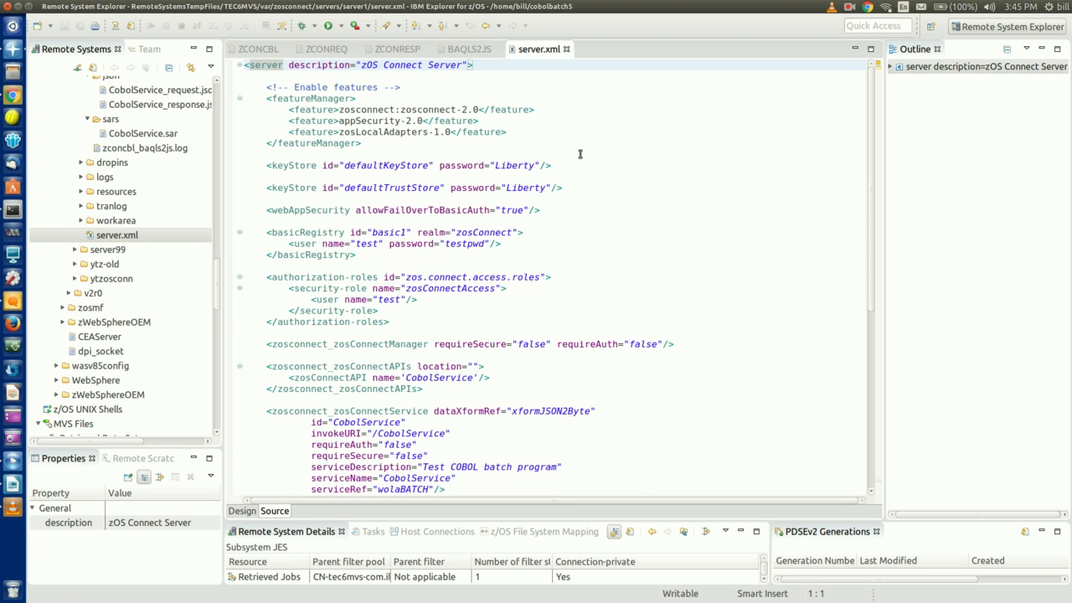
scroll(513, 139, "down", 7)
left_click(505, 174)
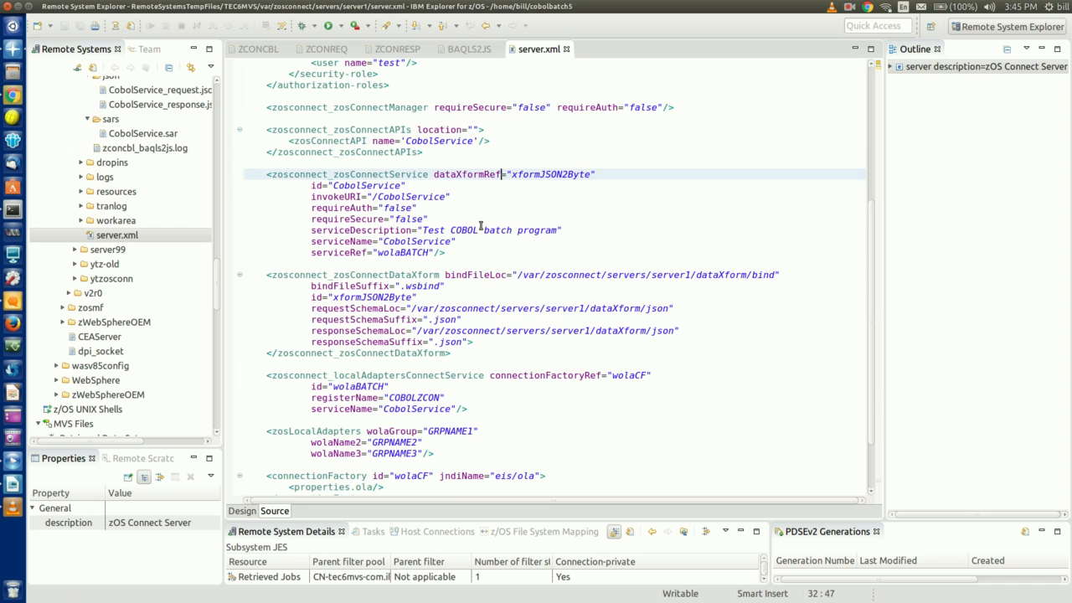
left_click(260, 275)
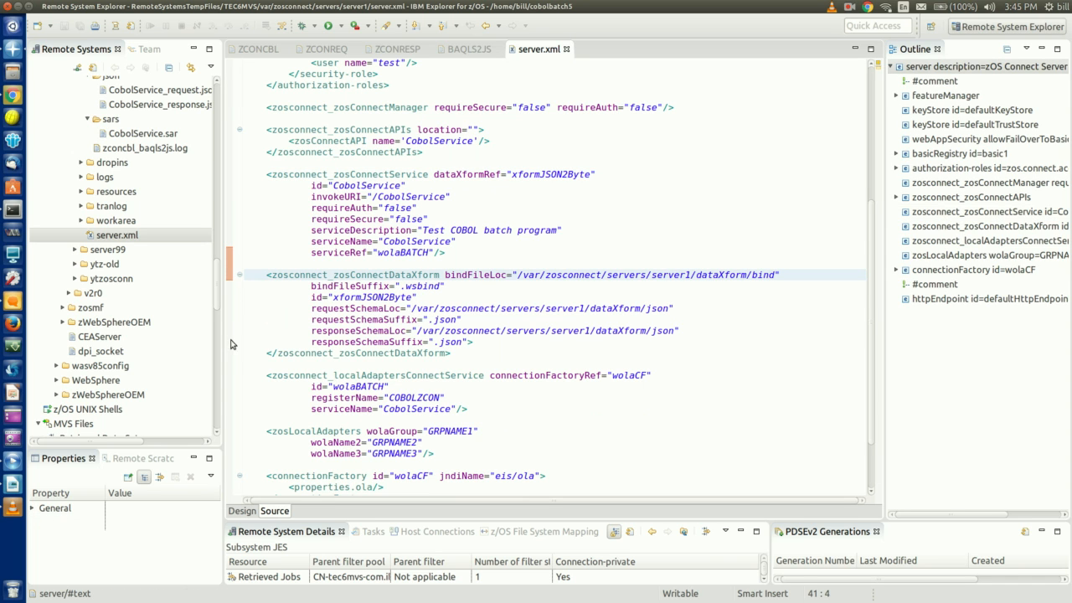
left_click(254, 376)
Mark the zosLocalAdapters group names and the COBOLZCON register name
scroll(254, 376, "down", 3)
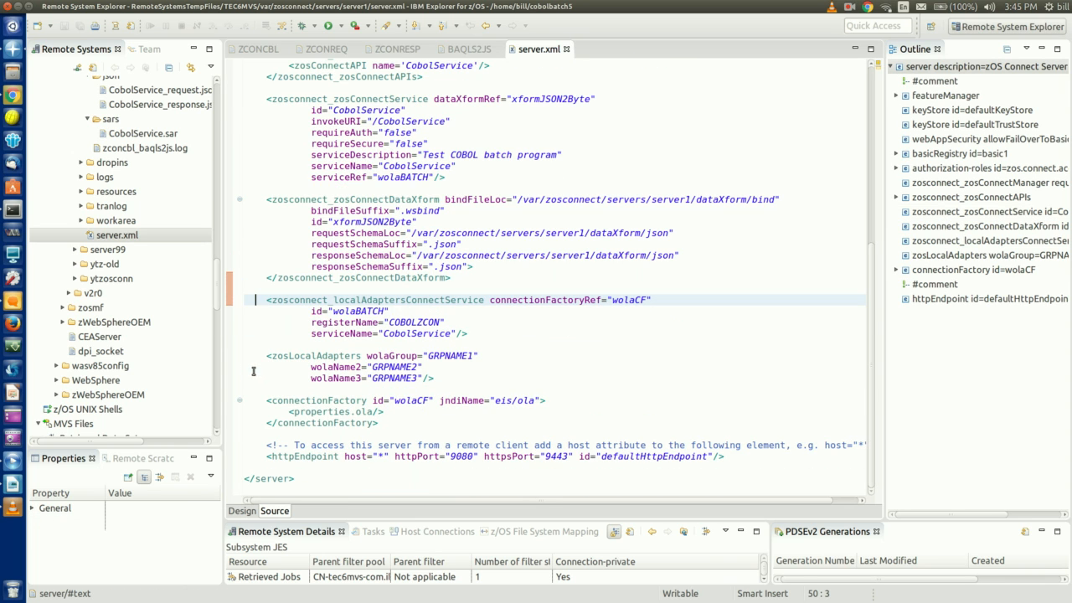
left_click_drag(254, 356, 459, 379)
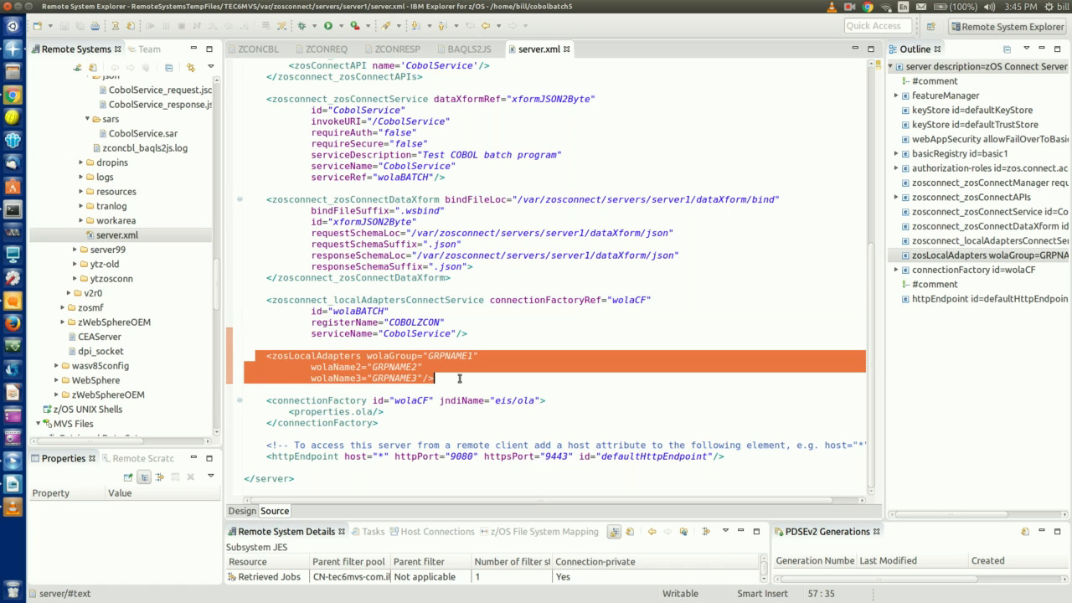
left_click(467, 356)
left_click_drag(441, 322, 390, 322)
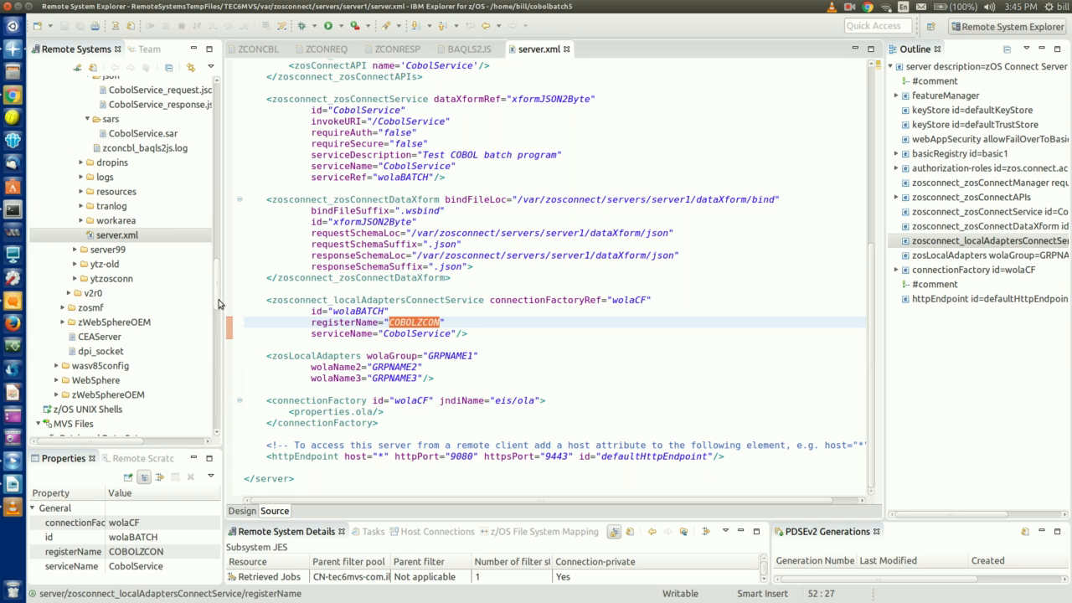
left_click_drag(217, 305, 212, 434)
Expand JES Active Jobs and open the BAQSTRT:STC03081 job's output log
left_click(38, 429)
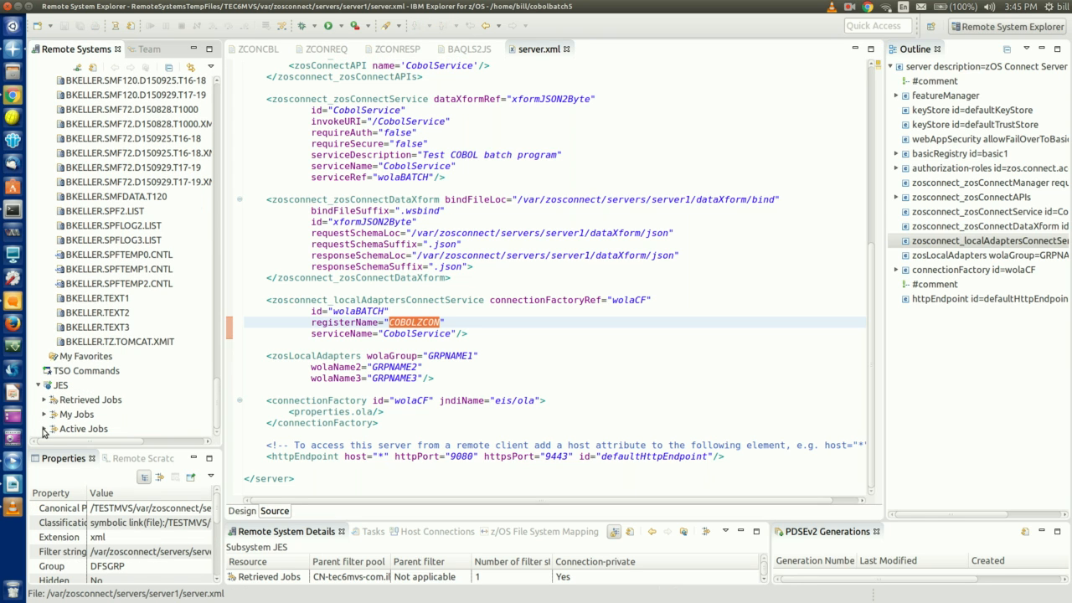
left_click(44, 430)
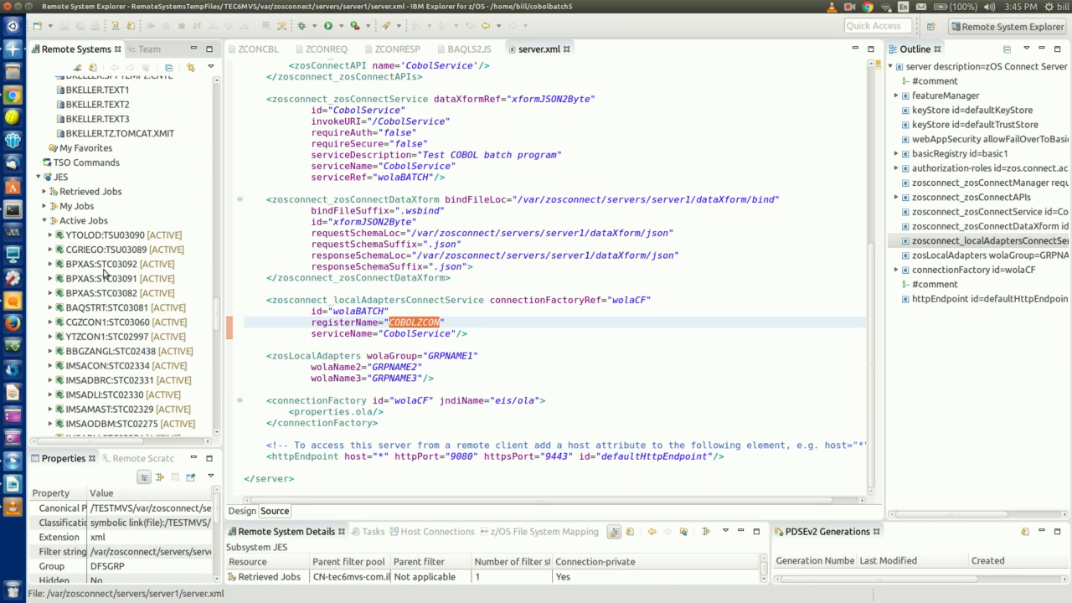
scroll(105, 271, "down", 3)
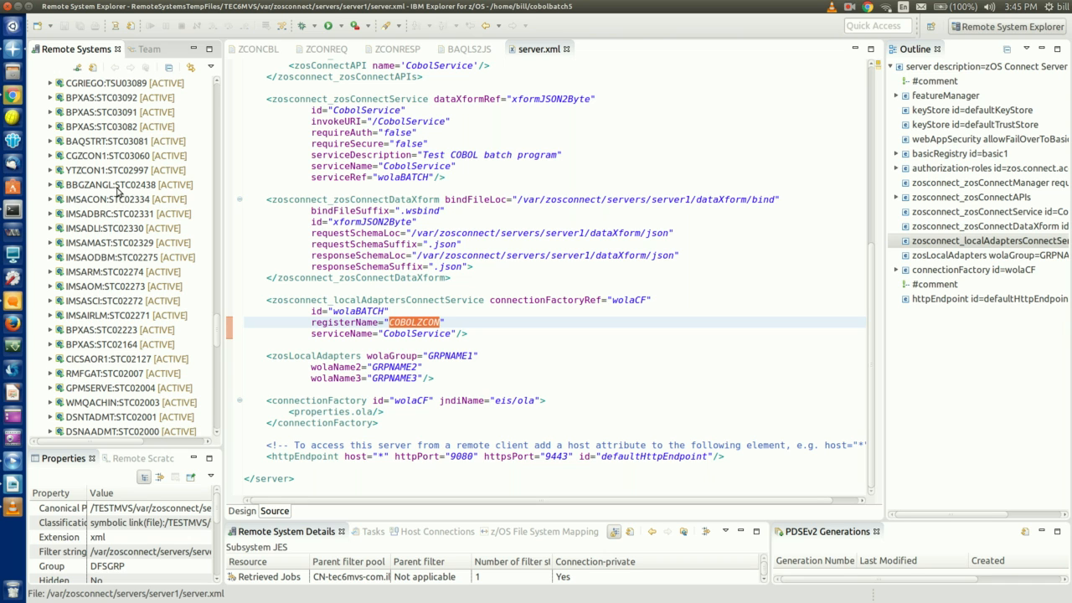
scroll(117, 194, "up", 2)
left_click(124, 226)
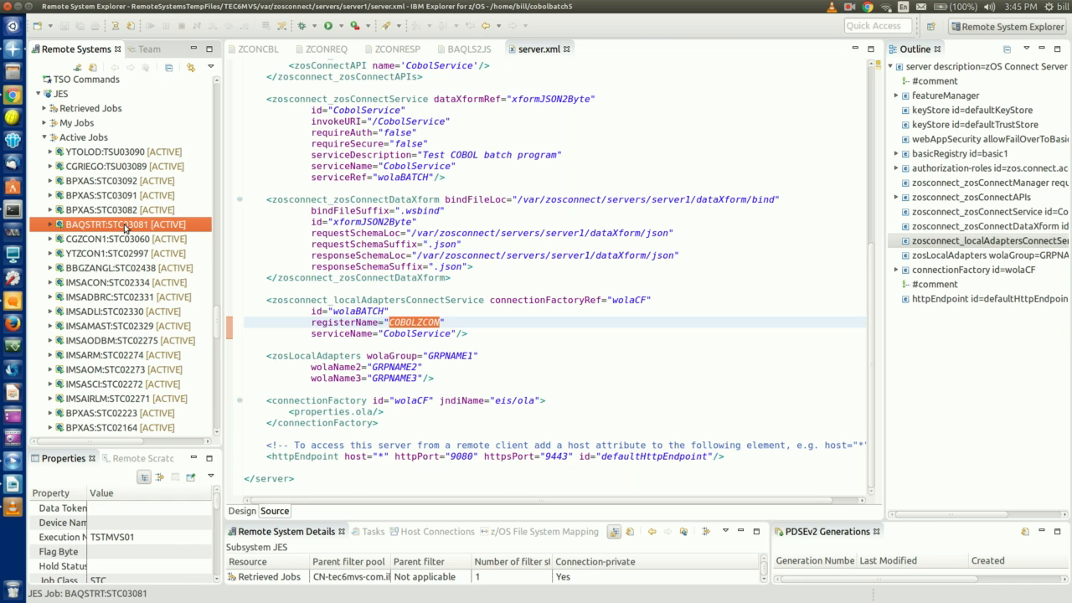
double_click(124, 226)
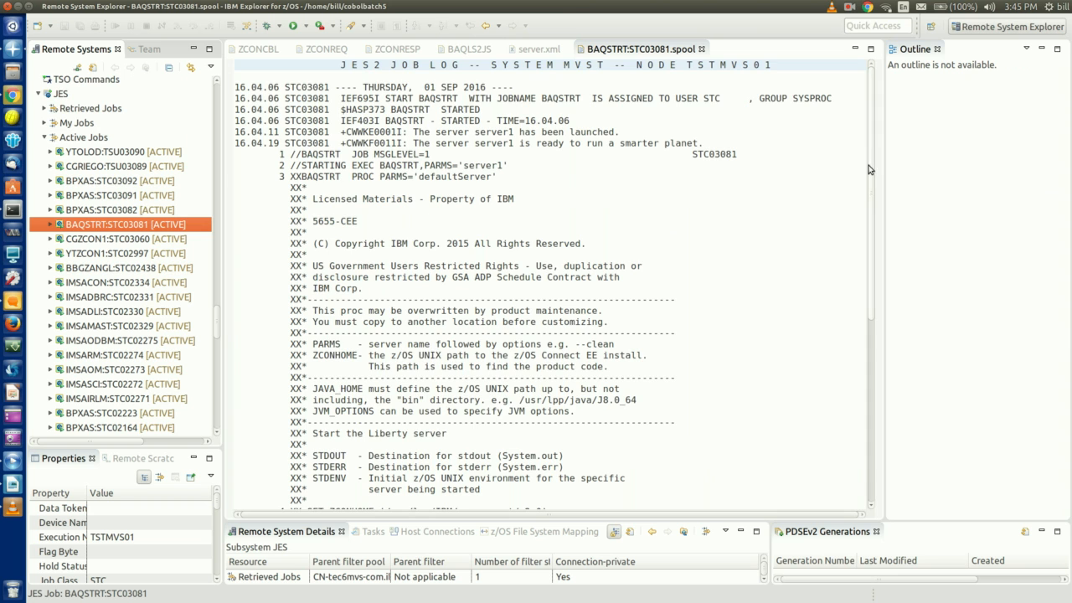
left_click_drag(872, 126, 874, 413)
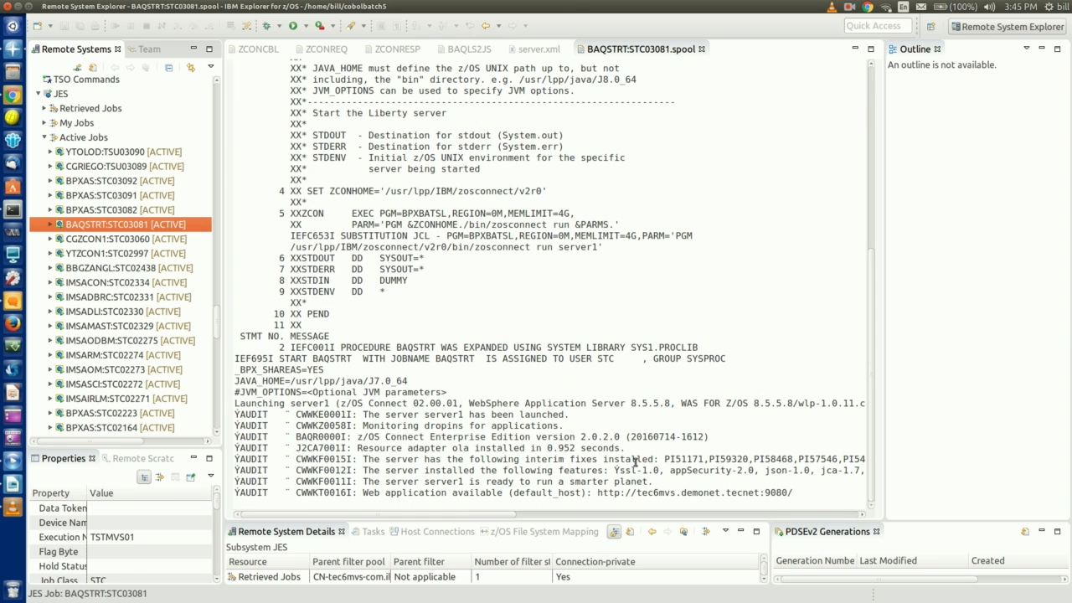
left_click_drag(219, 319, 210, 424)
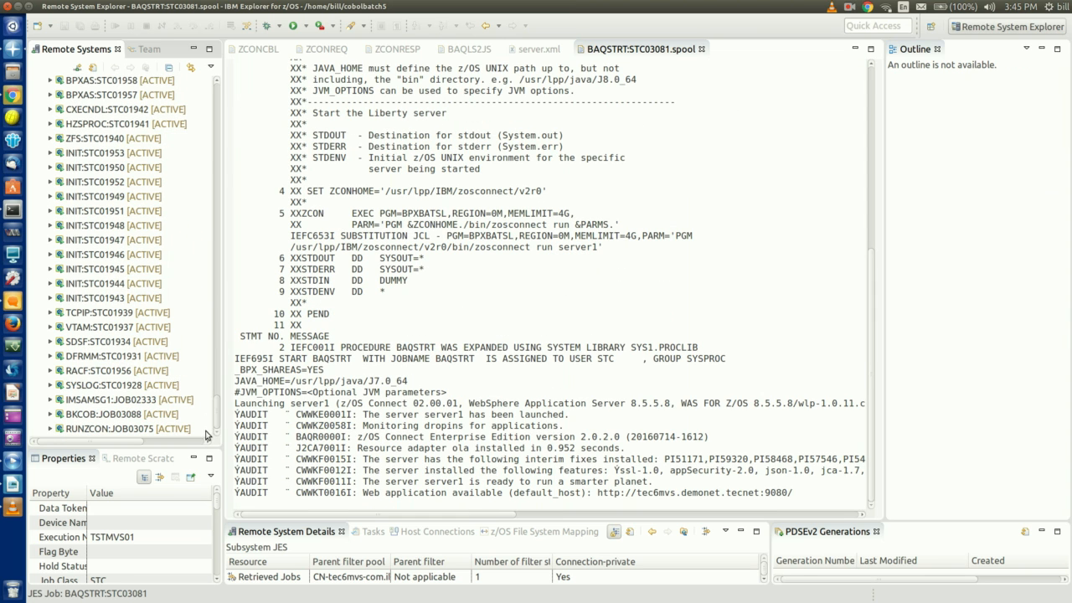
Open the BKCOB:JOB03088 output and mark COBOLZCON registered into GRPNAME1-3
left_click(135, 416)
double_click(135, 416)
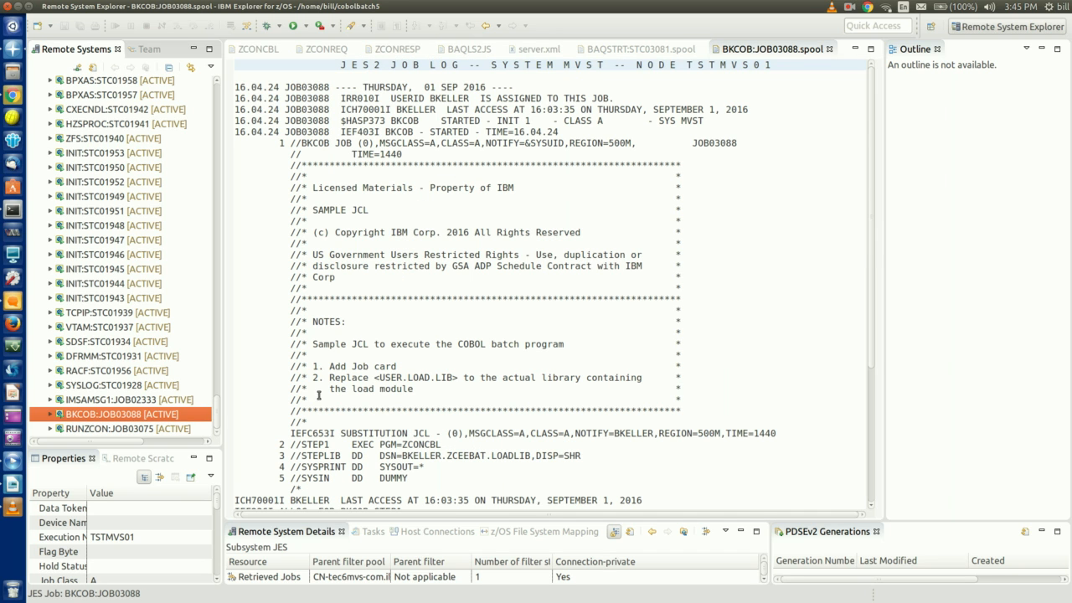
scroll(869, 260, "down", 4)
scroll(869, 260, "down", 1)
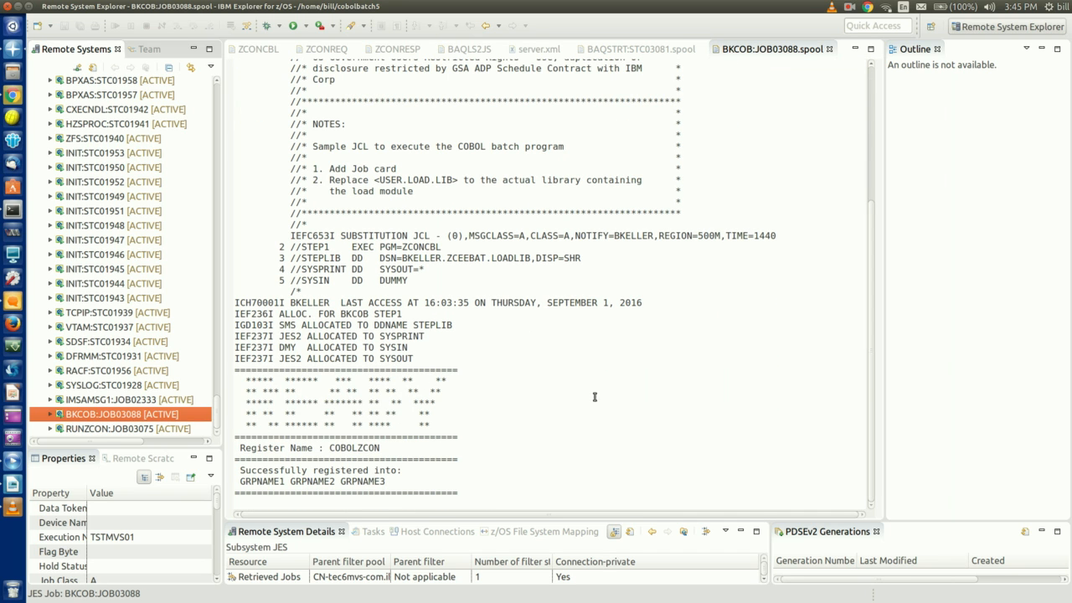
left_click_drag(398, 482, 242, 482)
left_click(383, 448)
left_click_drag(382, 448, 330, 448)
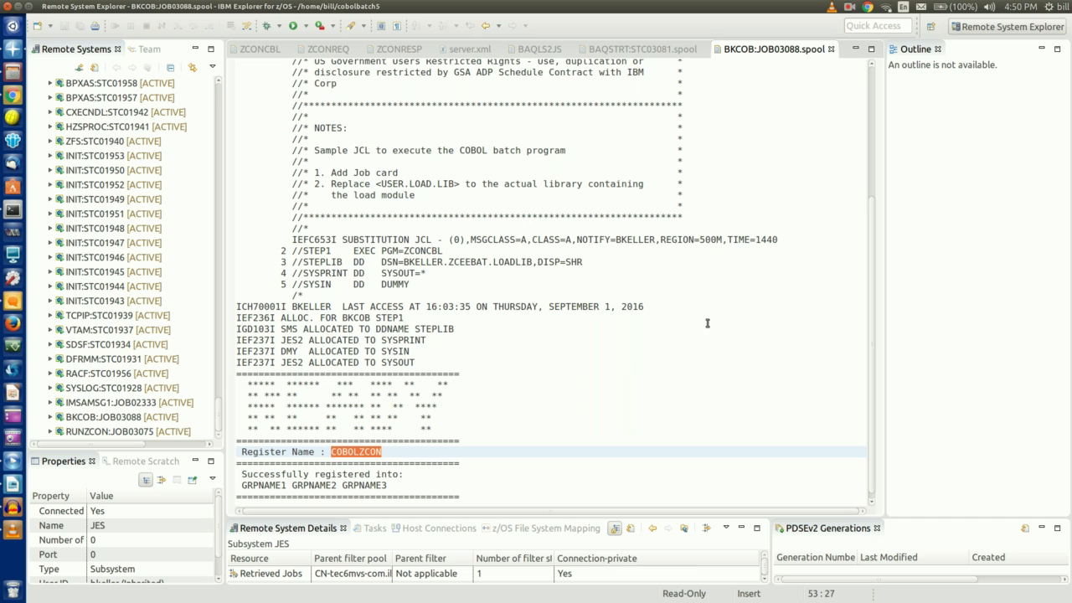
left_click(932, 26)
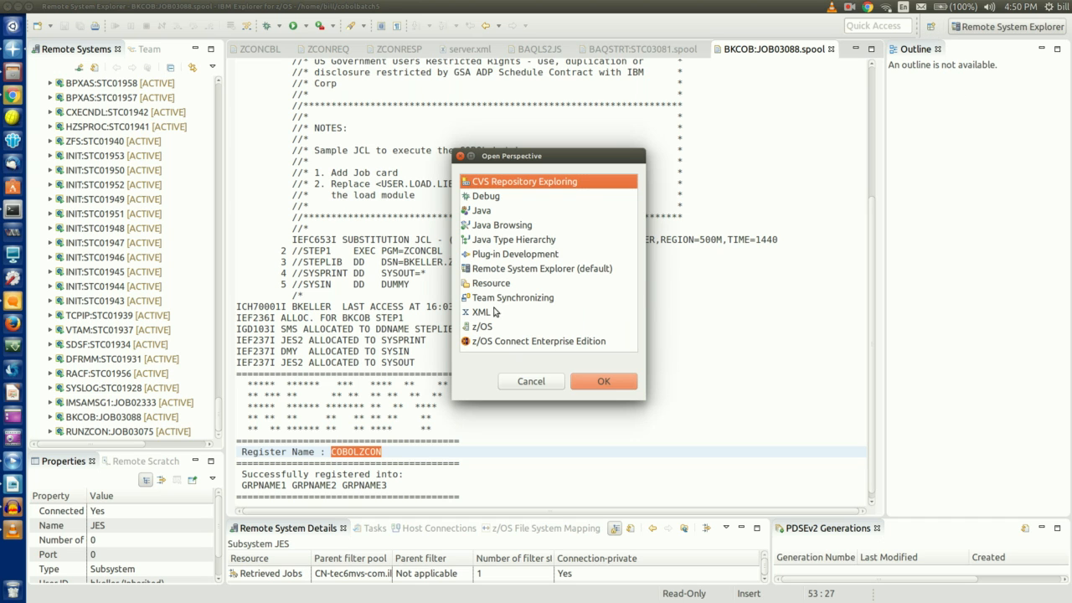
Switch to the z/OS Connect EE perspective and define connection server1 at host tec6mvs, port 9080
left_click(491, 341)
left_click(586, 384)
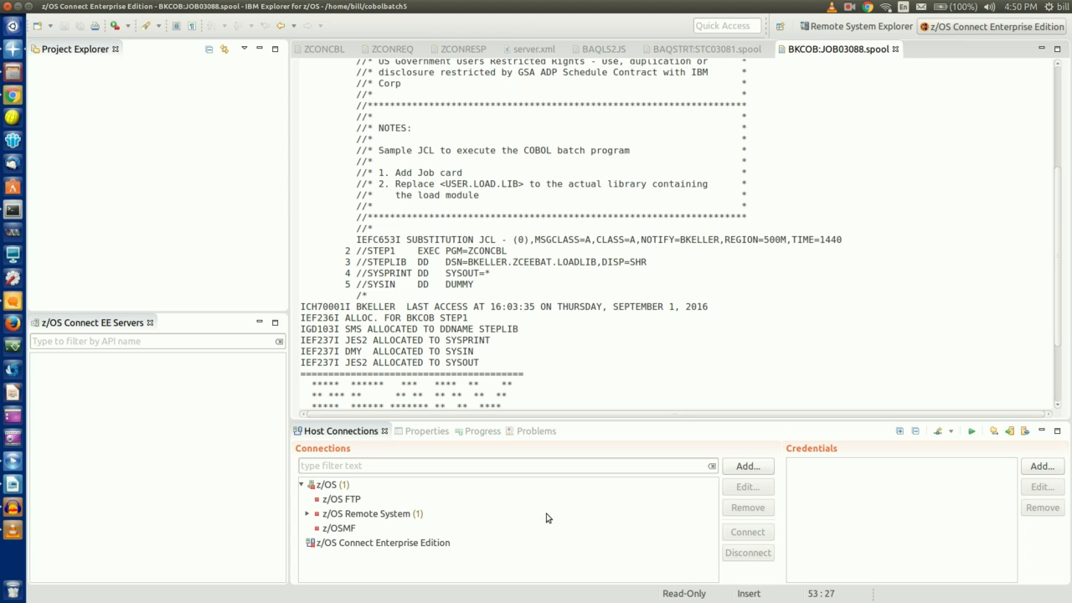
left_click(748, 467)
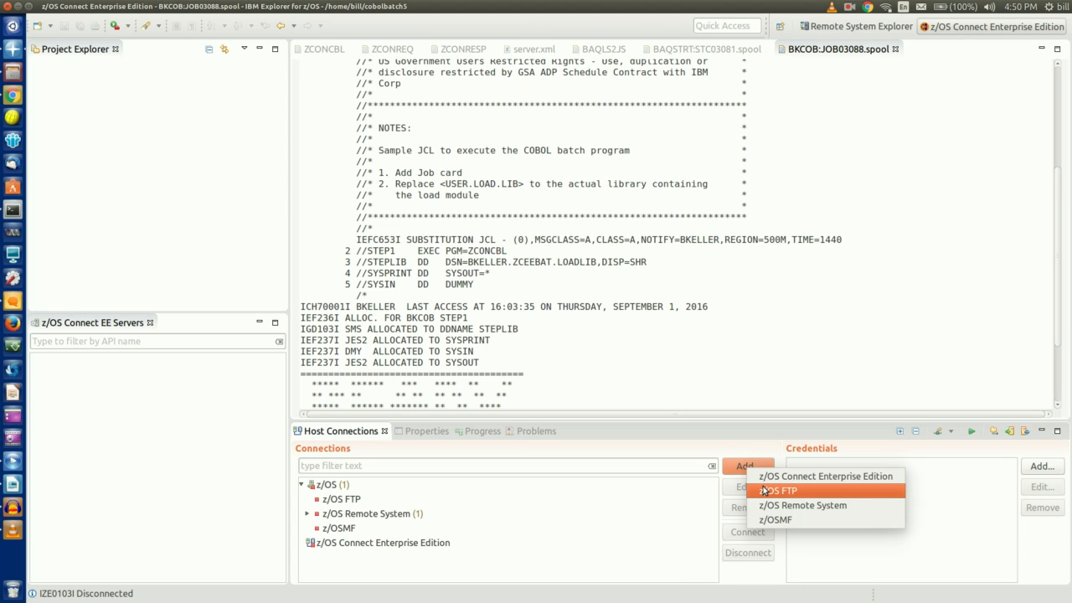
left_click(775, 475)
left_click(466, 223)
type("server1")
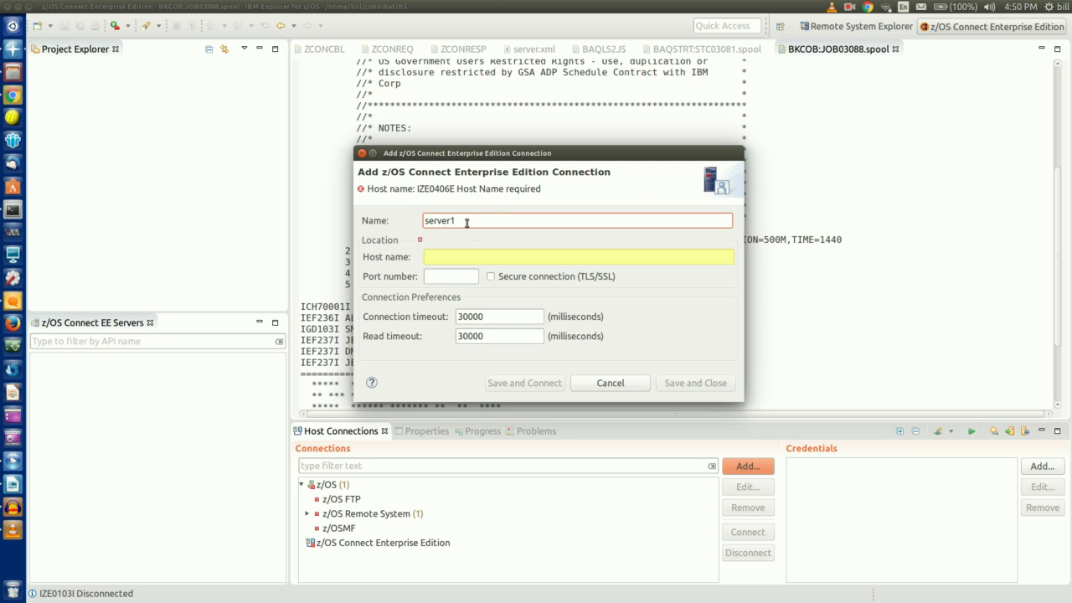
key("Tab")
type("tec6mvs")
key("Tab")
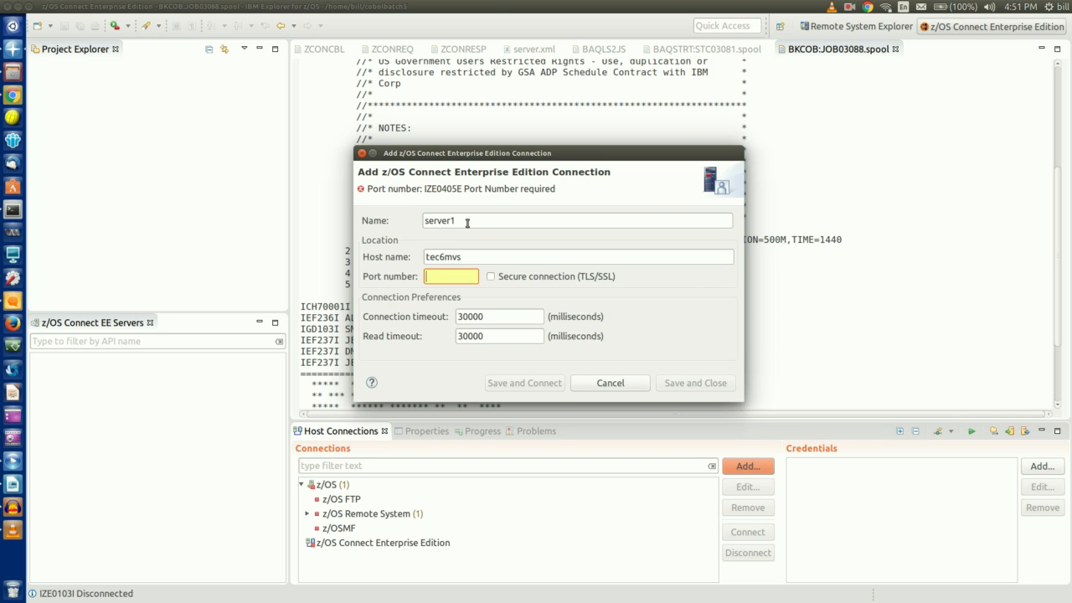
type("9080")
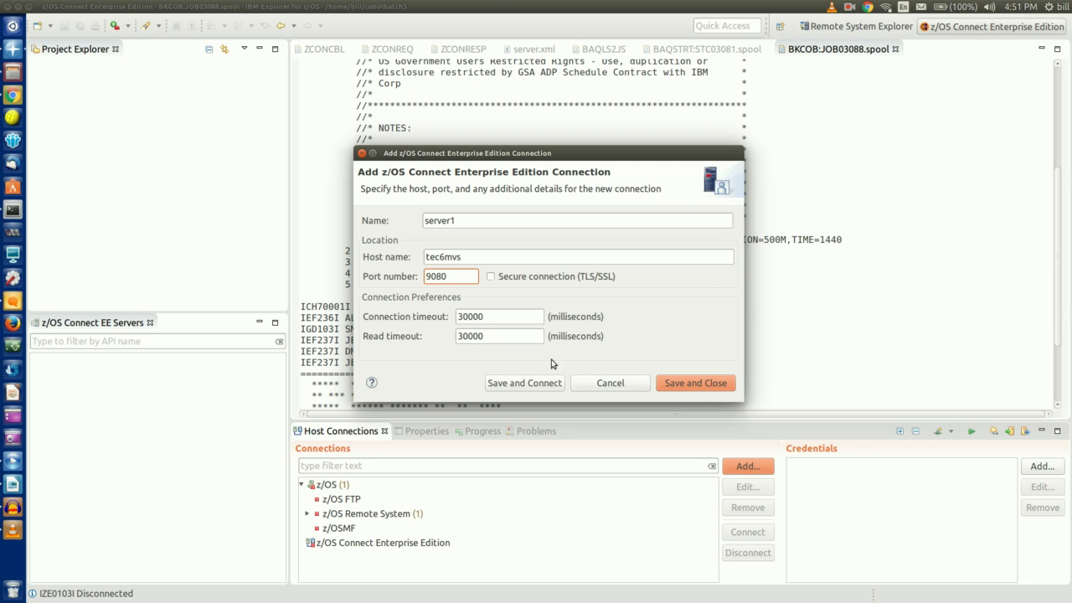
Connect to server1 with the user ID and password, and show its APIs folder
left_click(532, 384)
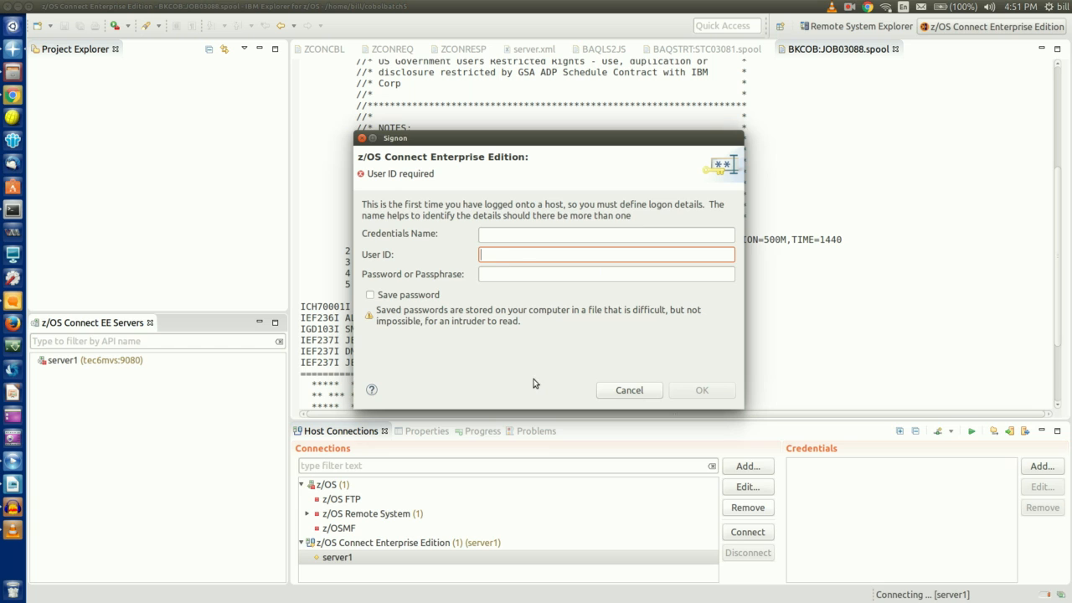
type("test")
key("Tab")
type("*****")
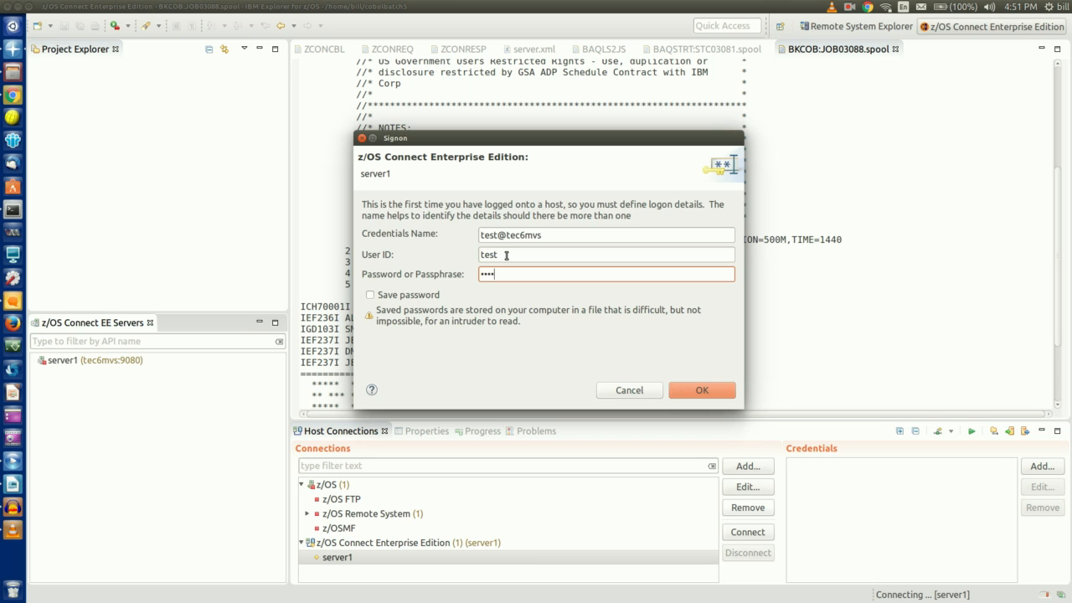
key("Return")
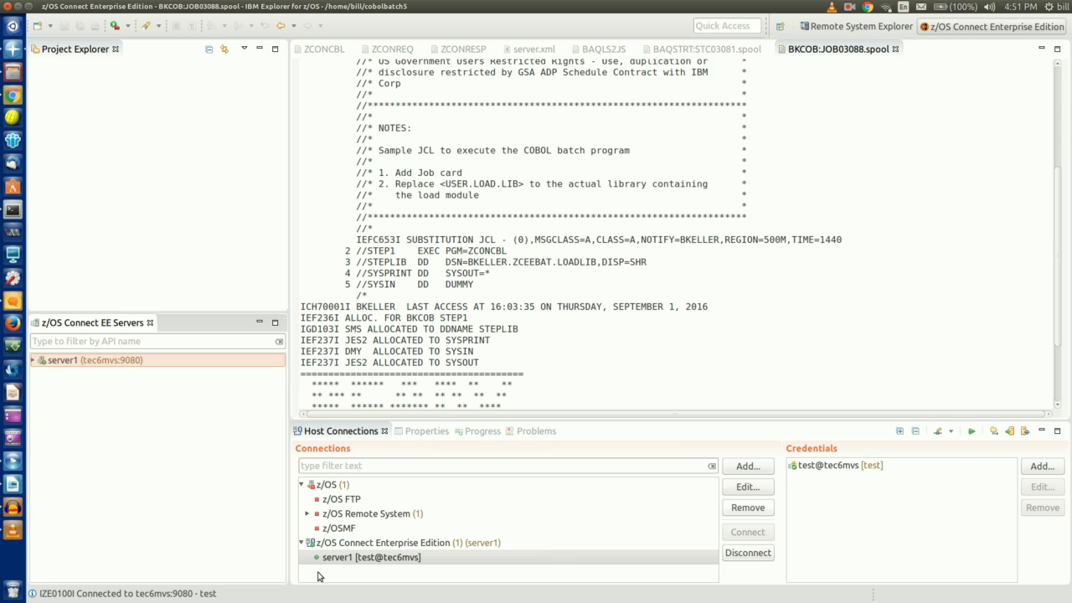
left_click(34, 360)
left_click(50, 361)
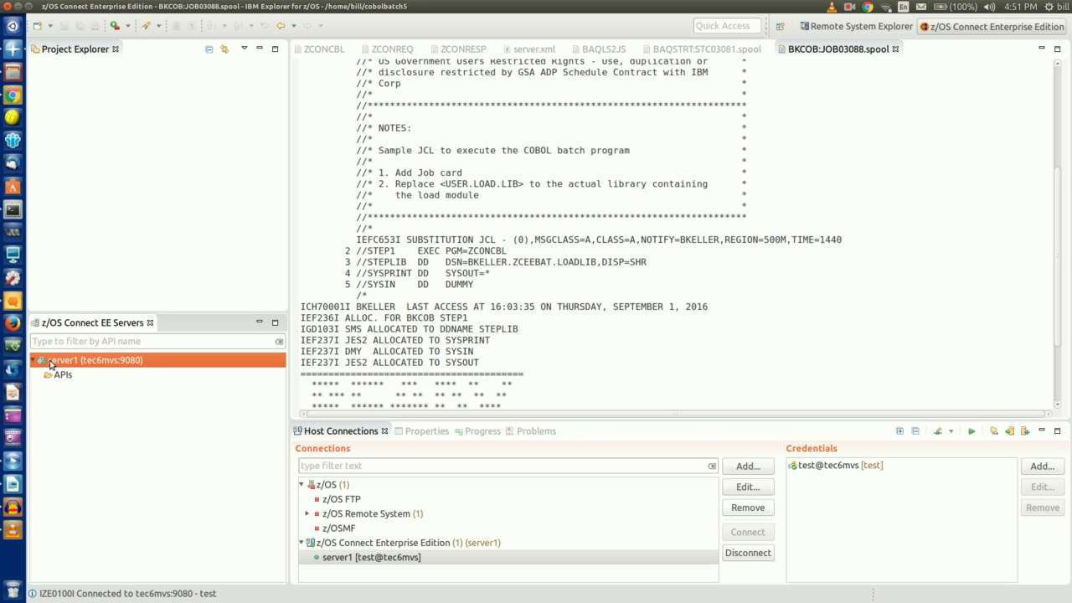
left_click(64, 376)
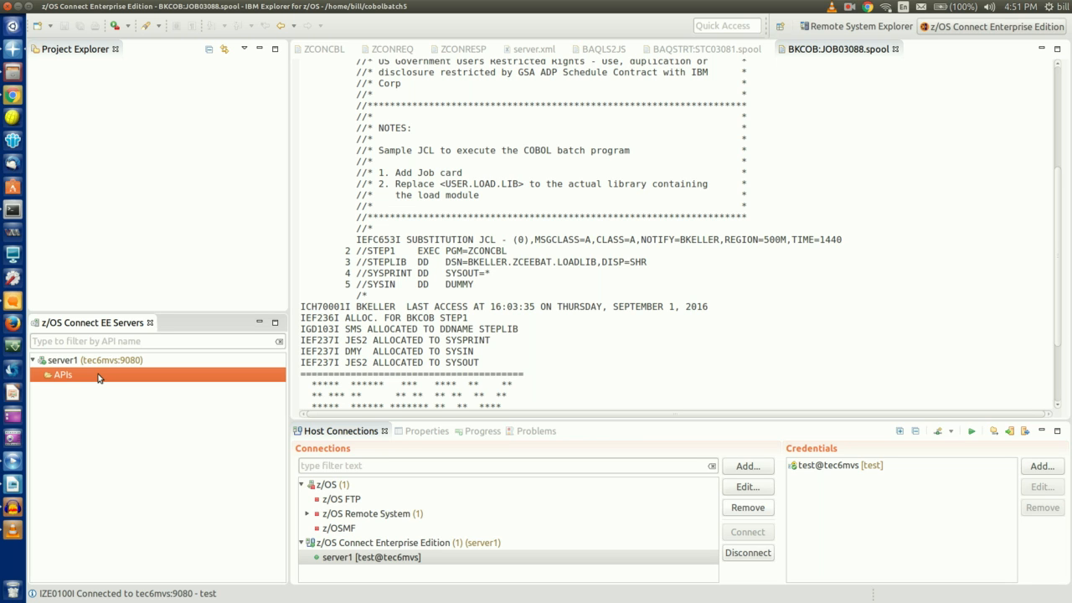
left_click(126, 181)
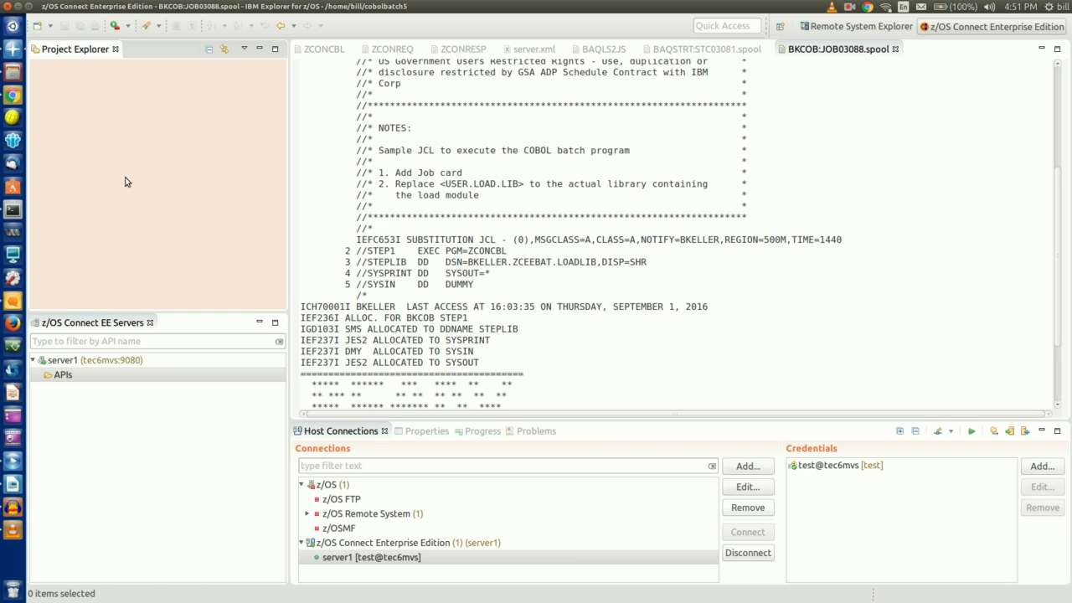
Import CobolService.zip into the workspace as an existing project
right_click(125, 181)
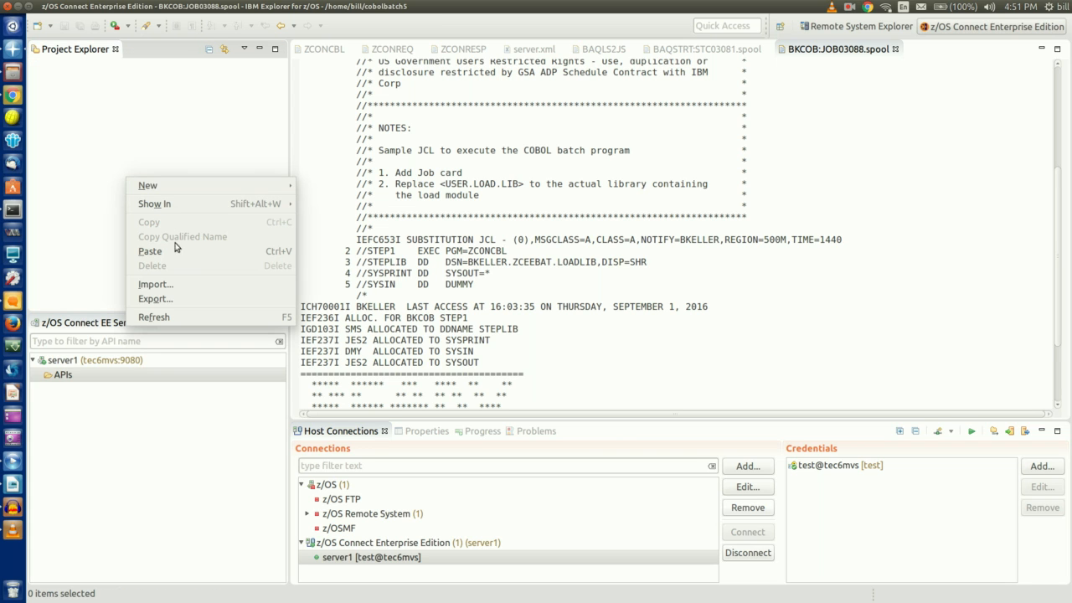
left_click(179, 287)
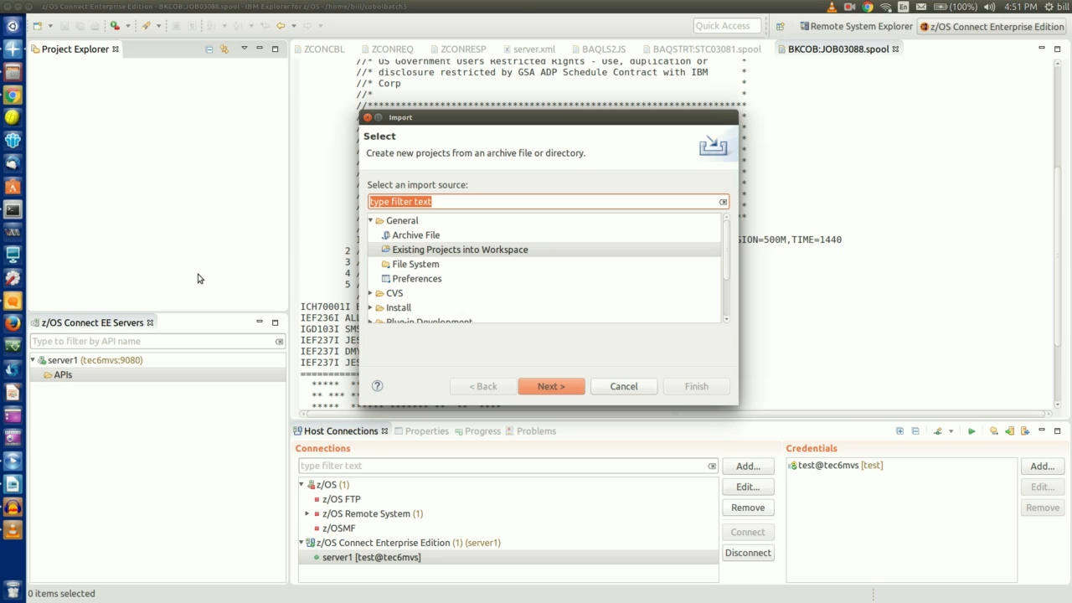
left_click(441, 249)
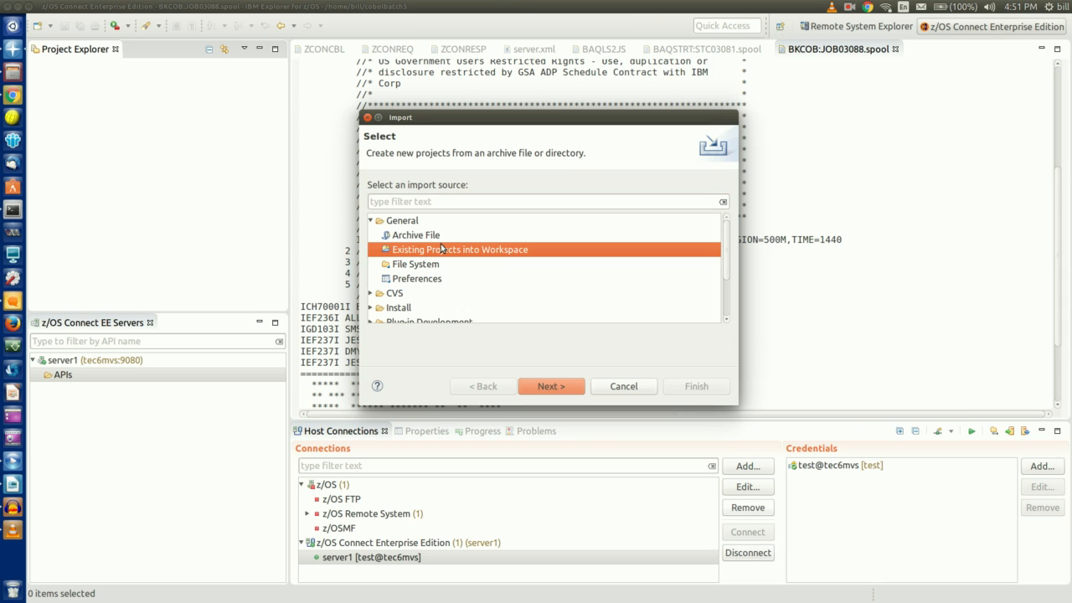
left_click(550, 386)
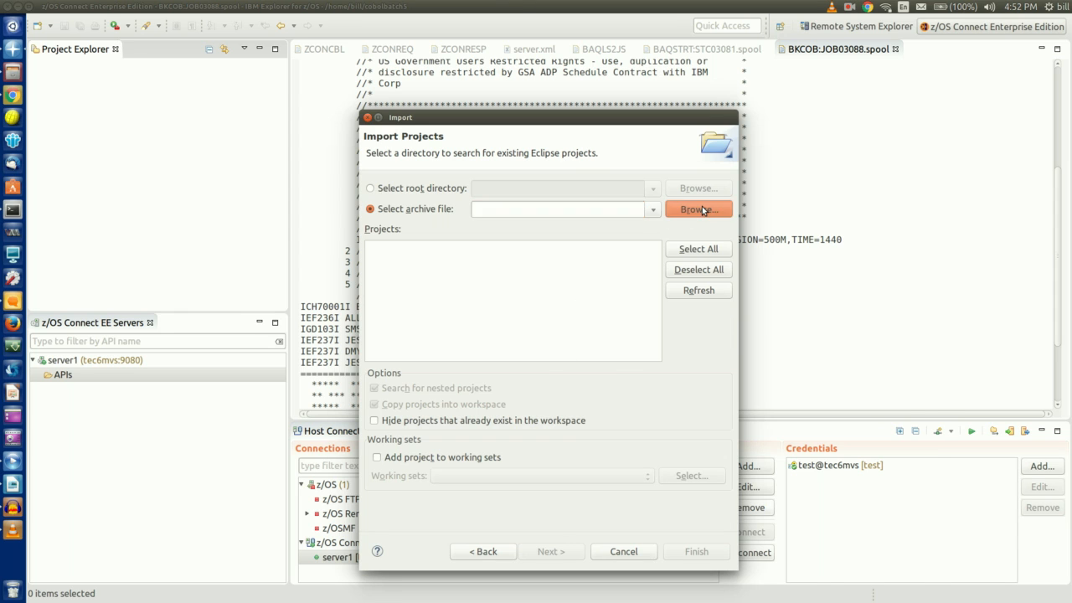
left_click(702, 210)
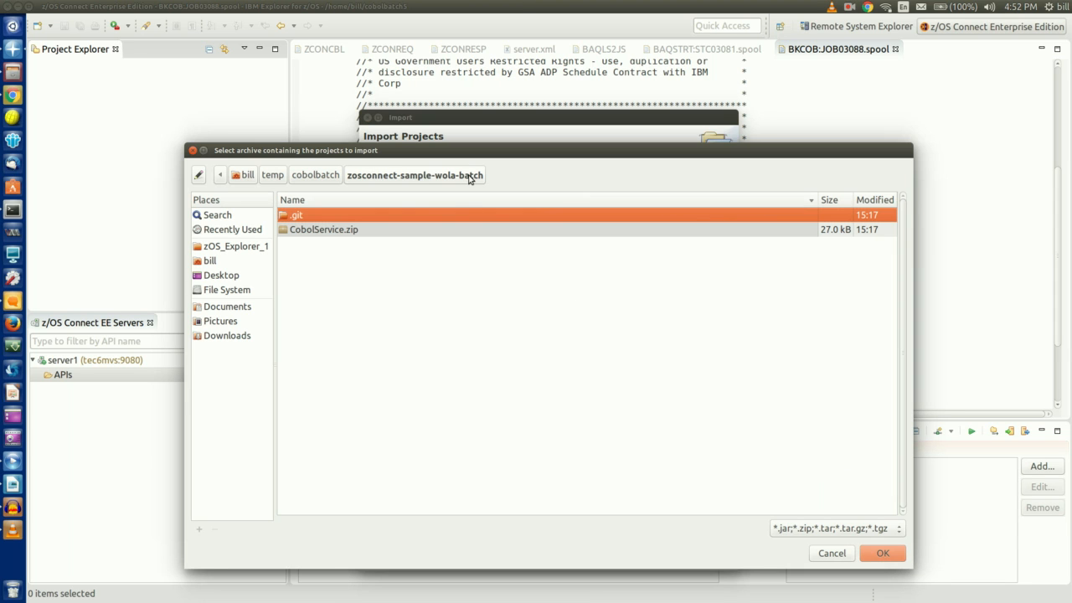
left_click(433, 231)
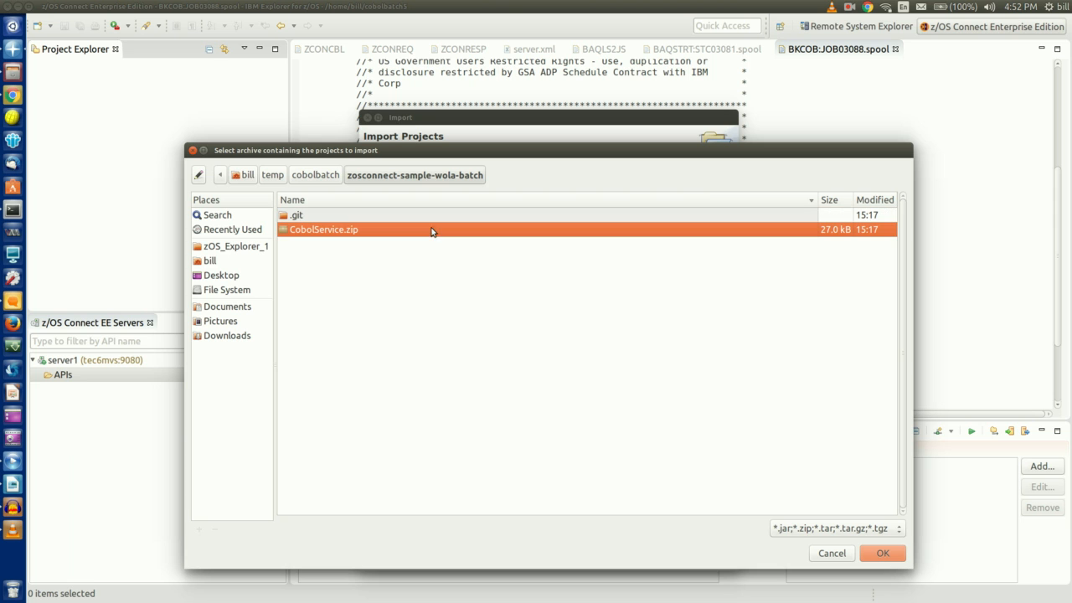
left_click(875, 556)
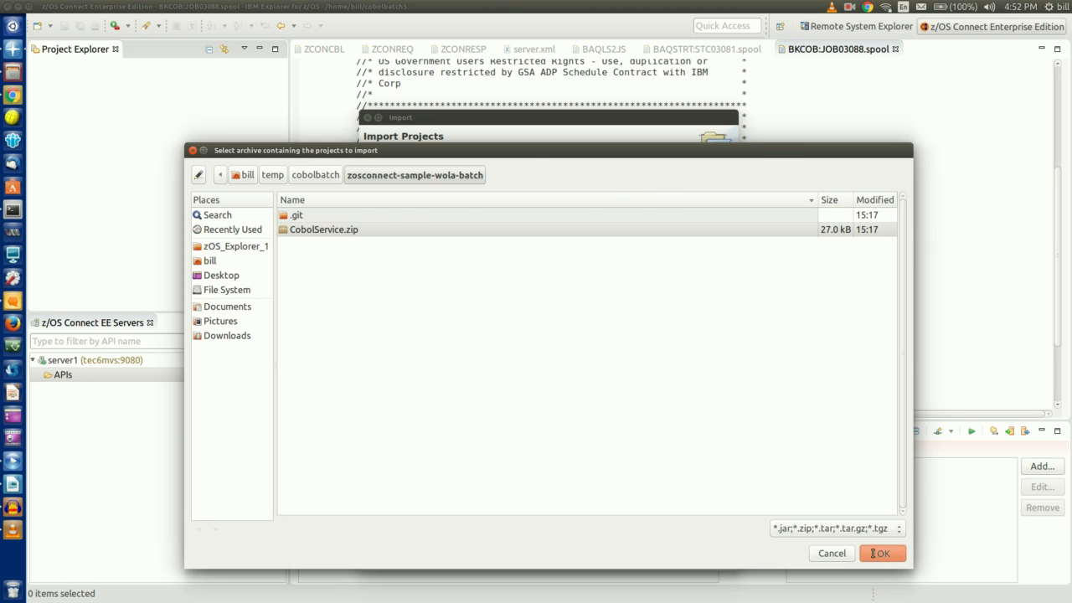
left_click(698, 553)
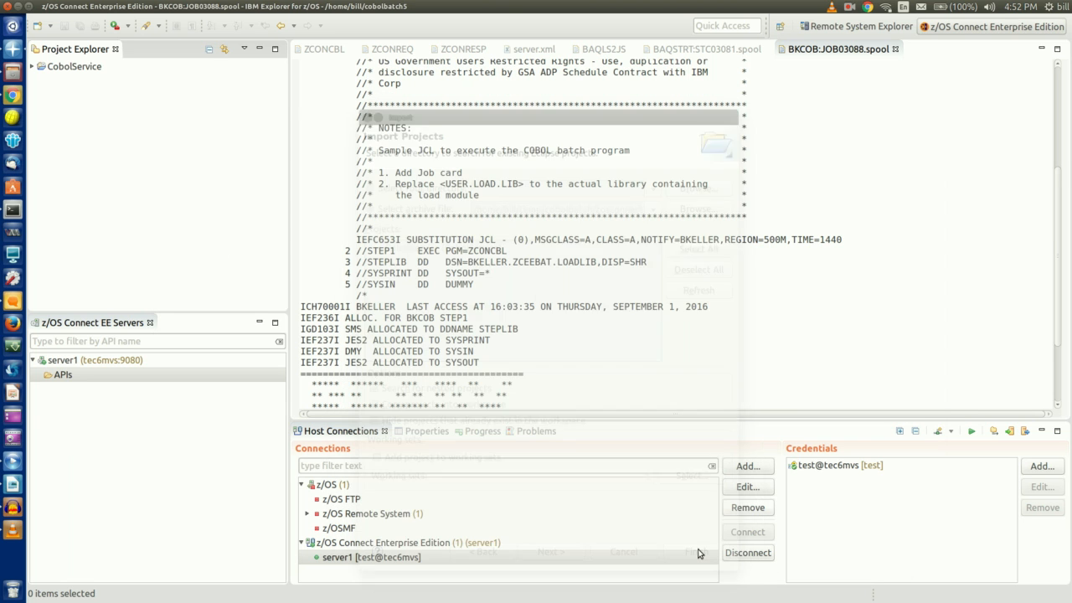
Expand the CobolService project and open package.xml in the API editor
left_click(33, 66)
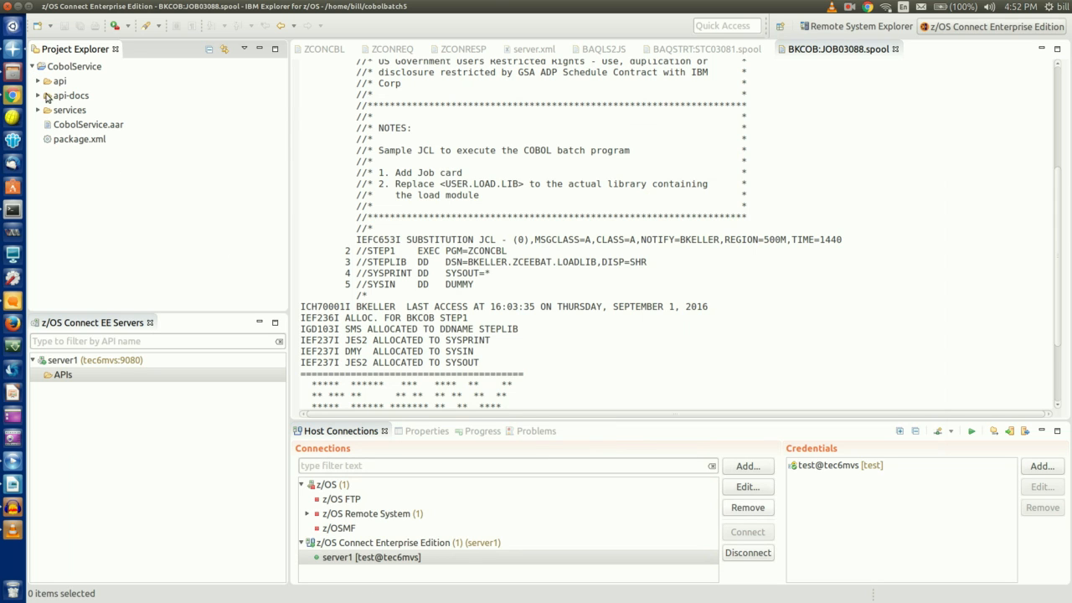
left_click(65, 142)
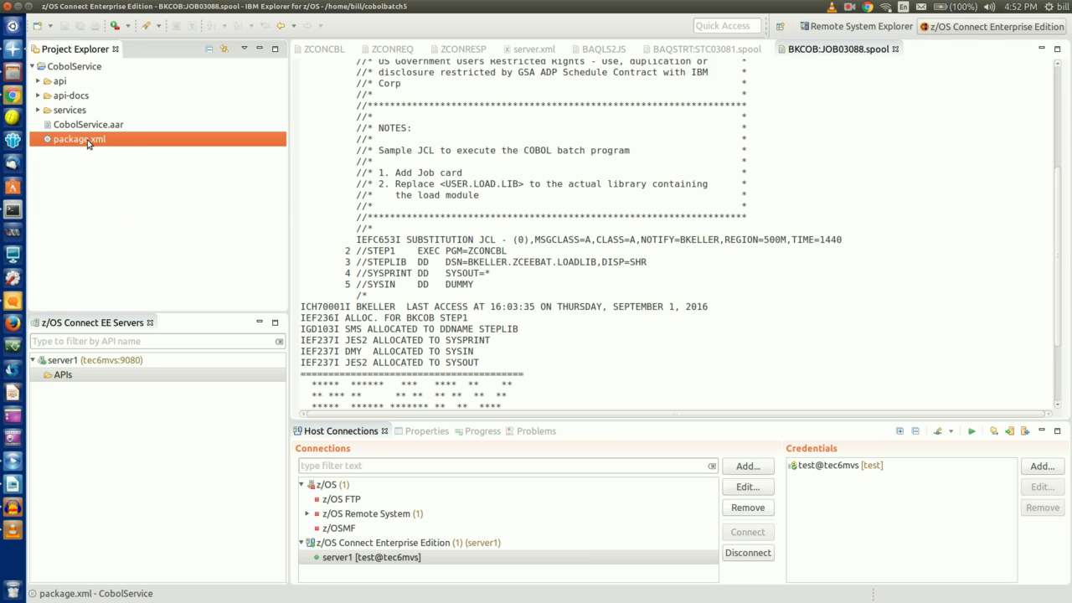
double_click(88, 142)
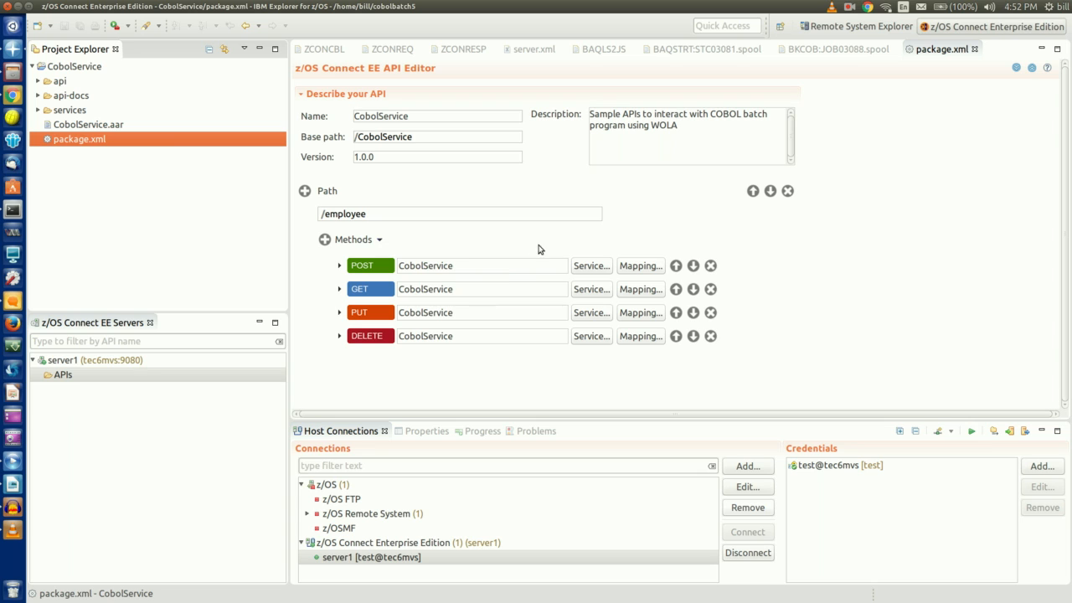
Open the request mapping for the /employee POST method
left_click(656, 269)
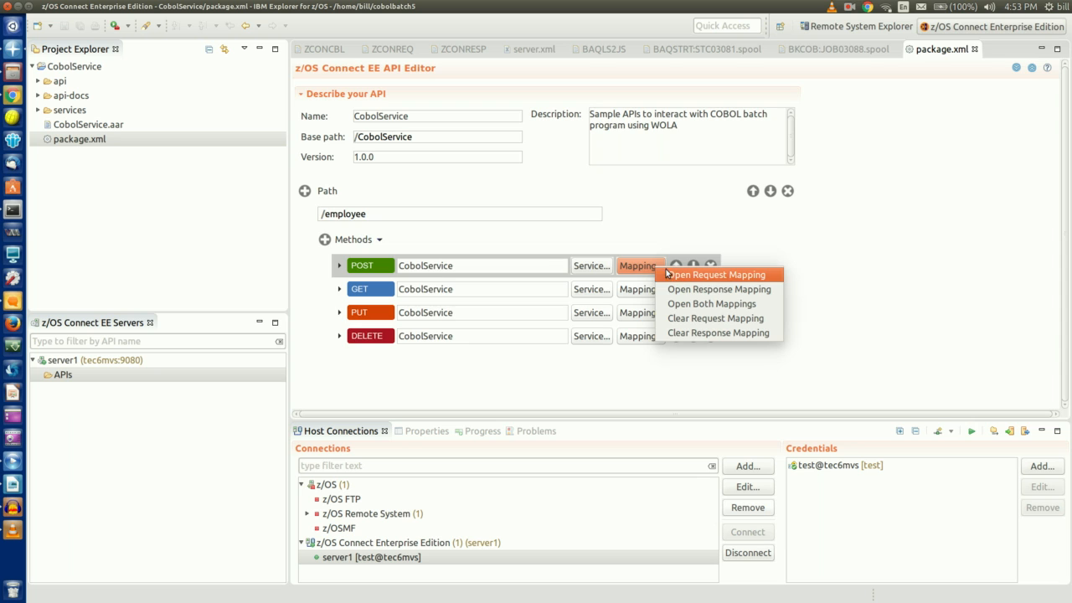
left_click(672, 271)
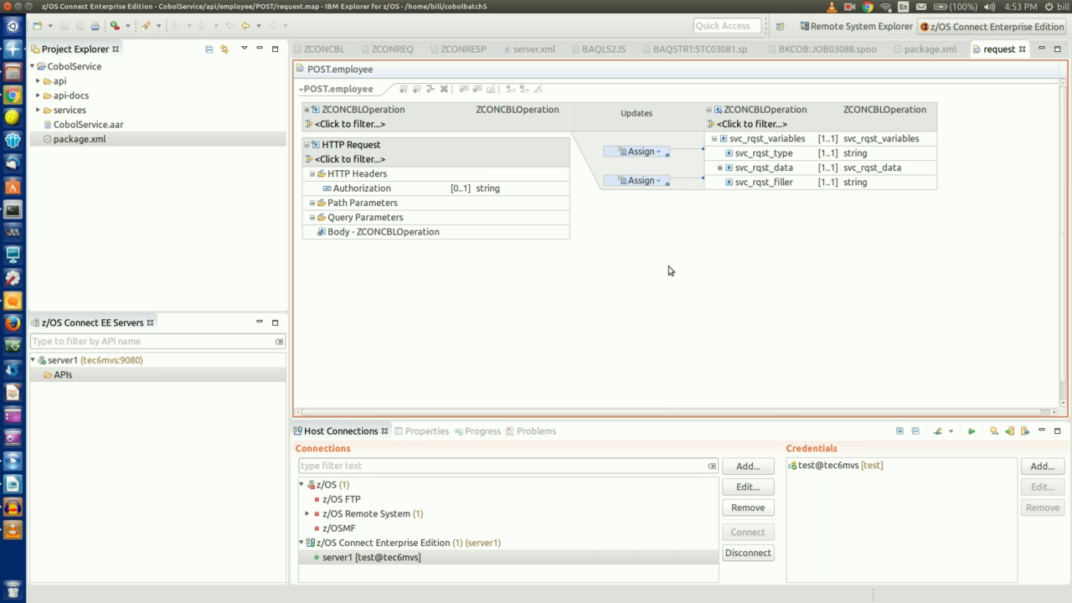
Expand all POST request mapping fields and inspect the svc_rqst_type Assign transform's value P
right_click(672, 268)
left_click(704, 342)
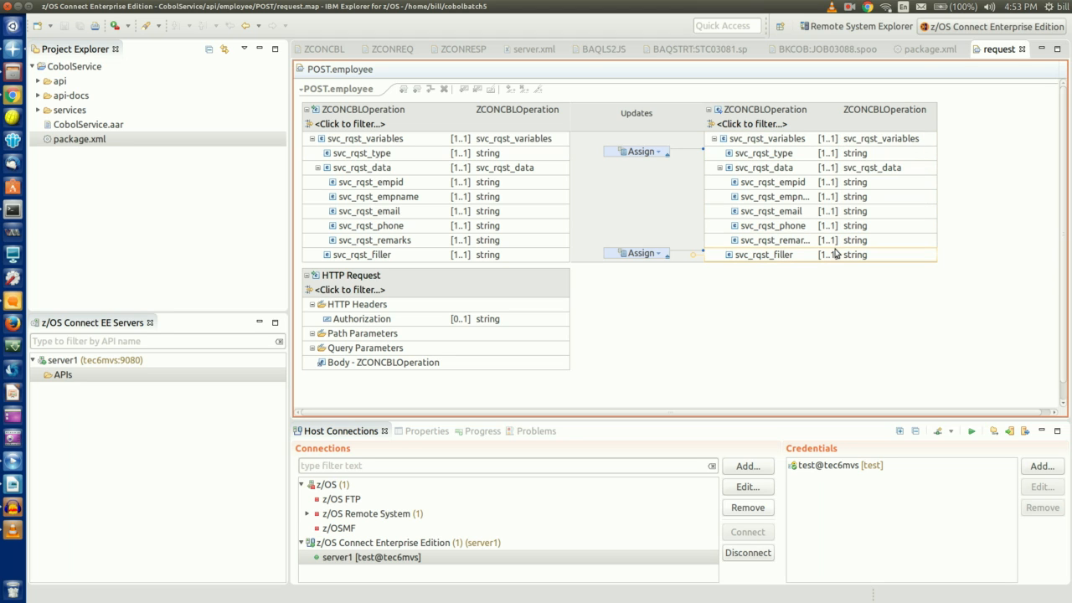
left_click(765, 156)
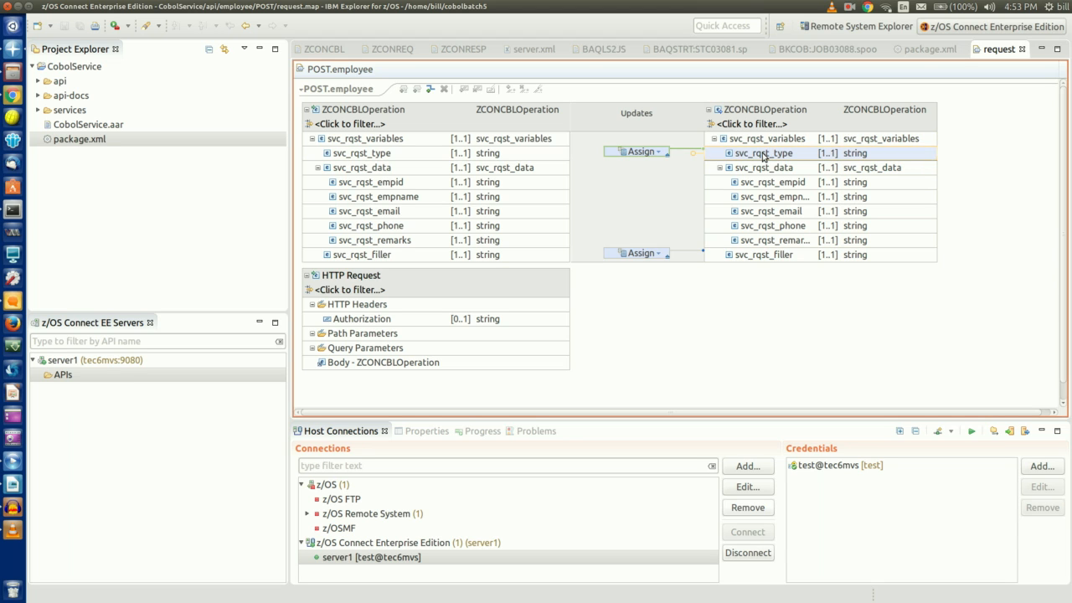
left_click(750, 257)
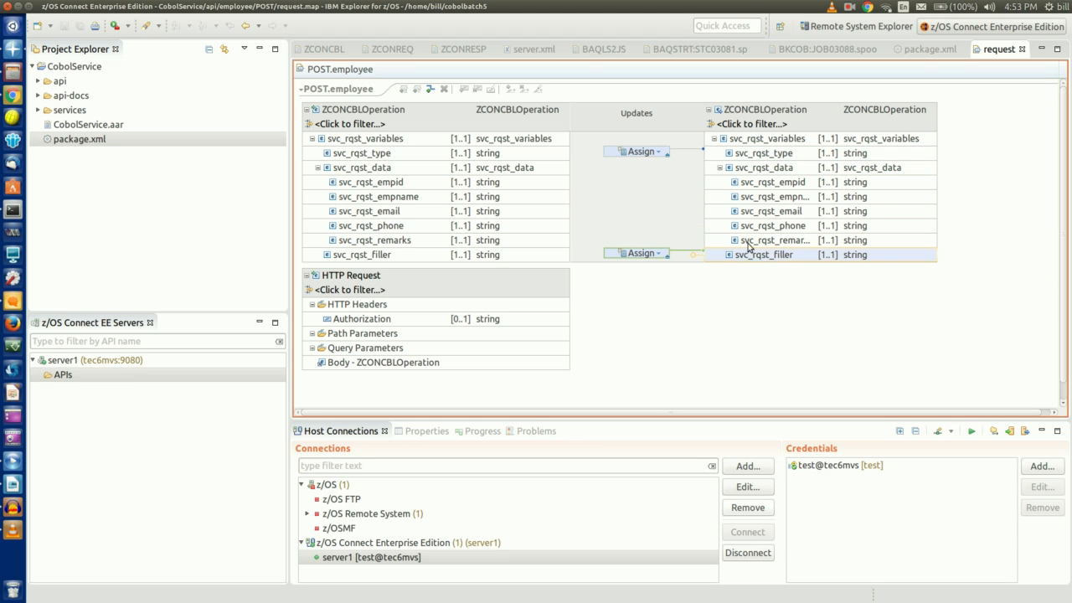
left_click(642, 153)
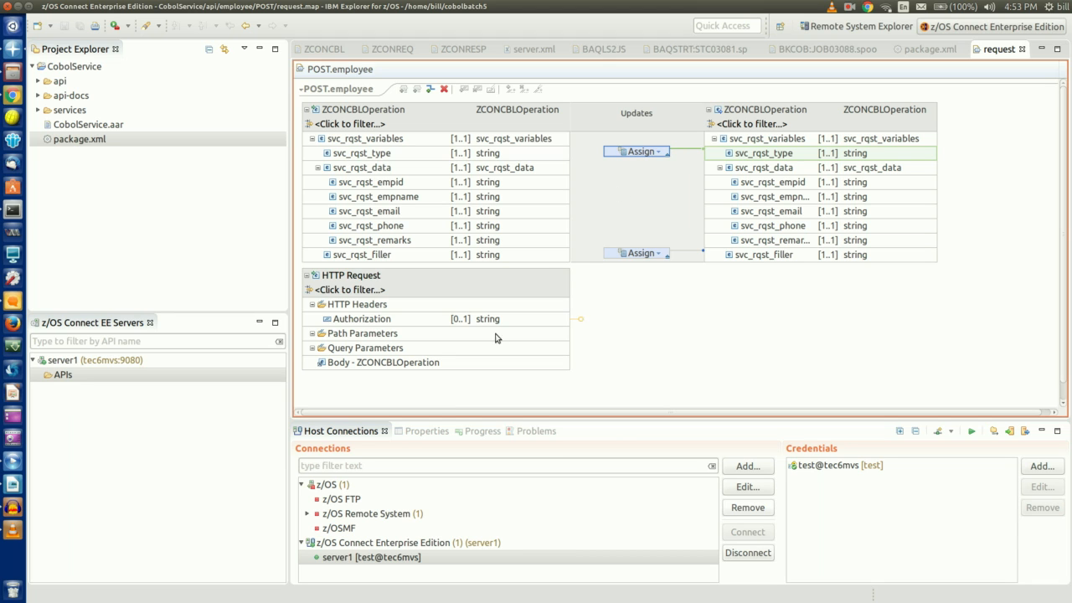
left_click(417, 431)
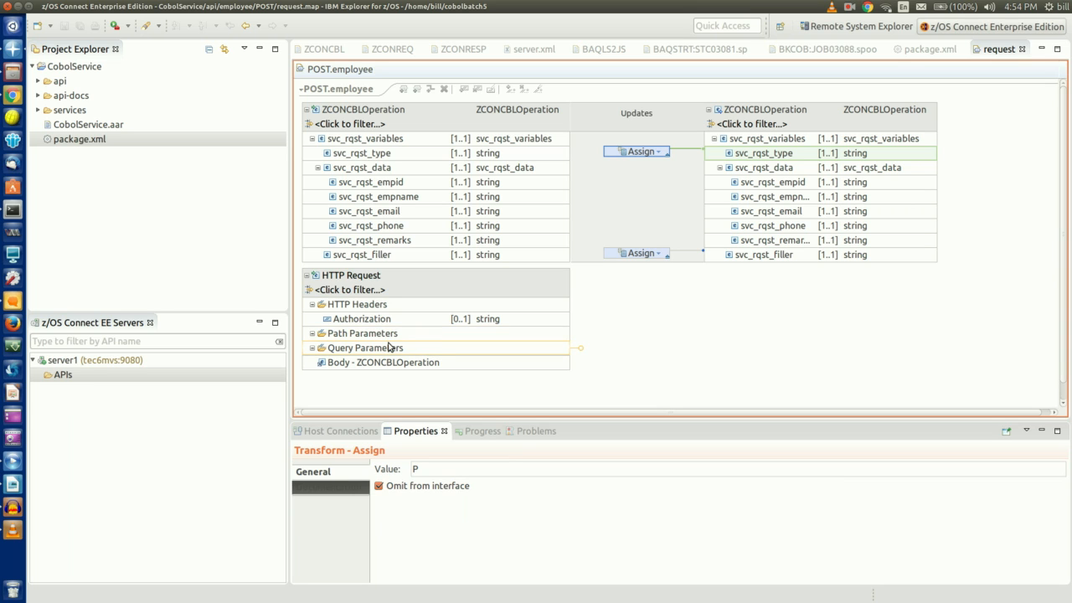
left_click(930, 50)
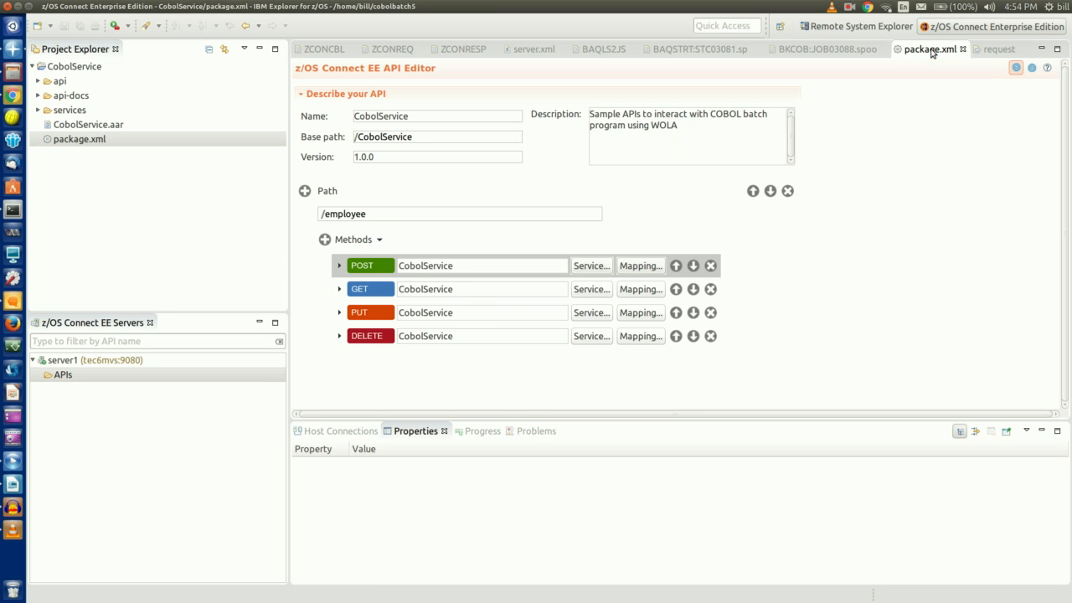
Review the expanded POST response mapping's svc_resp_data and svc_resp_status groups
left_click(641, 266)
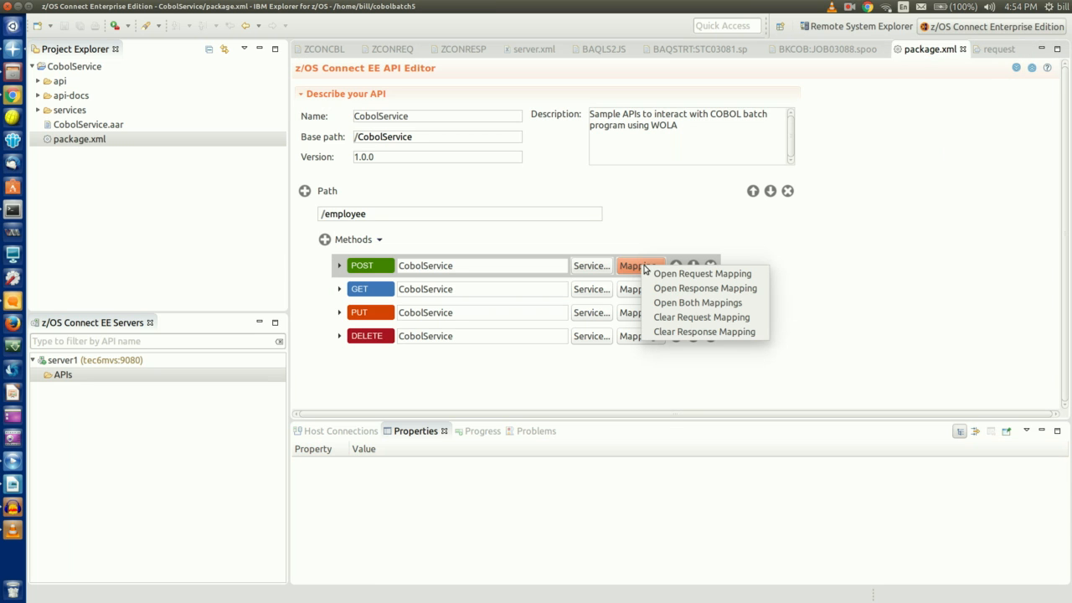
left_click(677, 289)
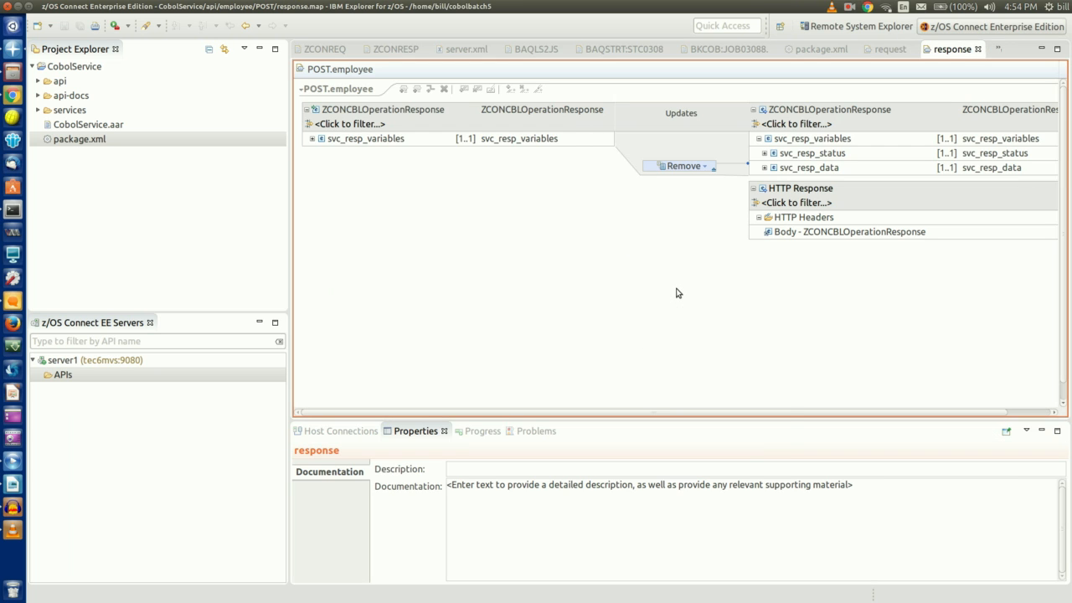
right_click(678, 291)
left_click(721, 370)
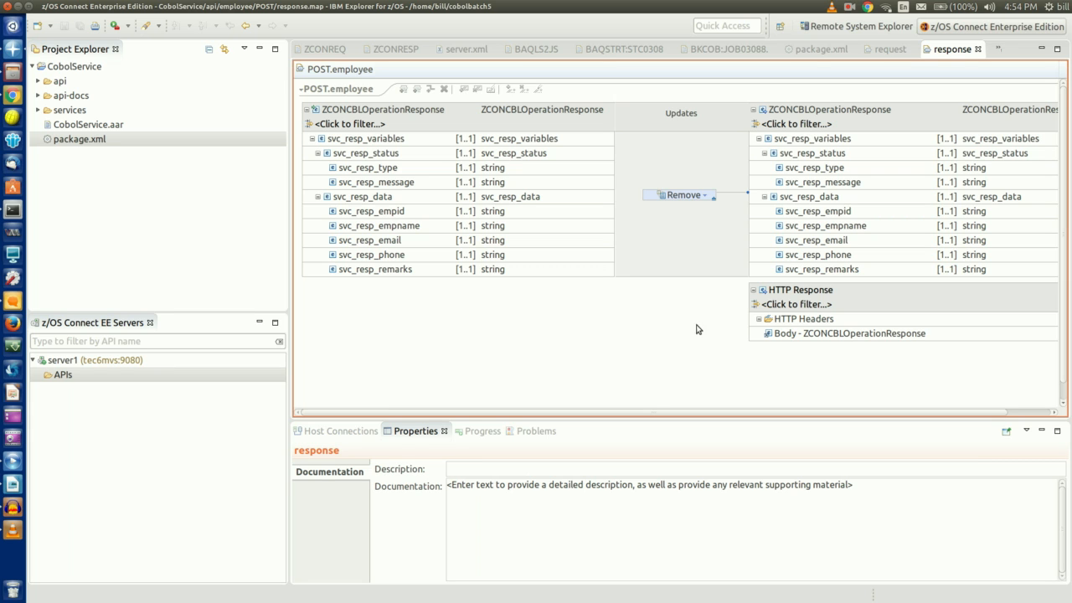
left_click(811, 198)
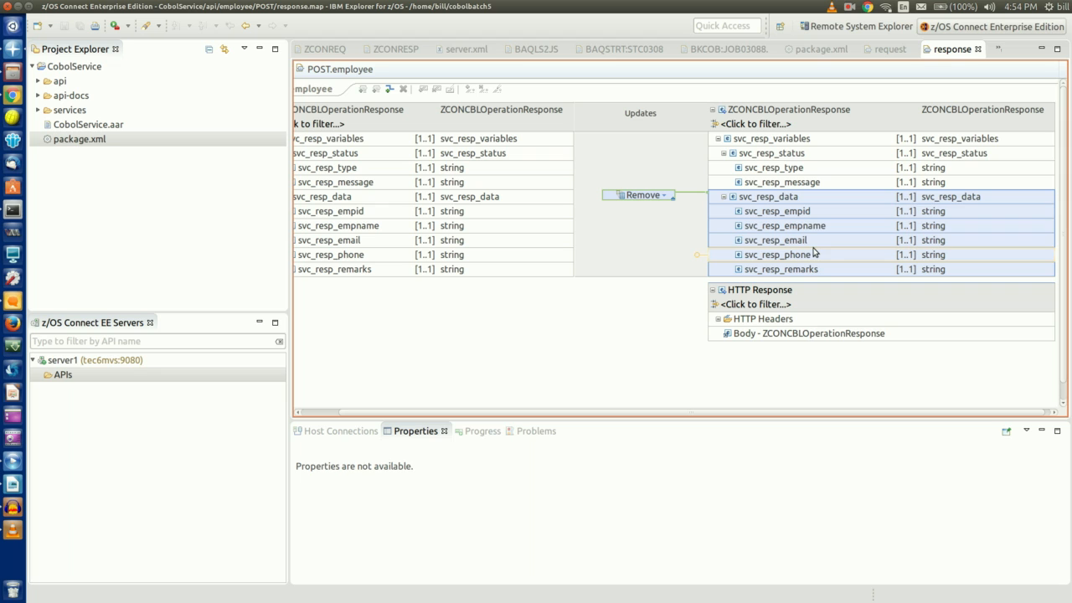
left_click(825, 156)
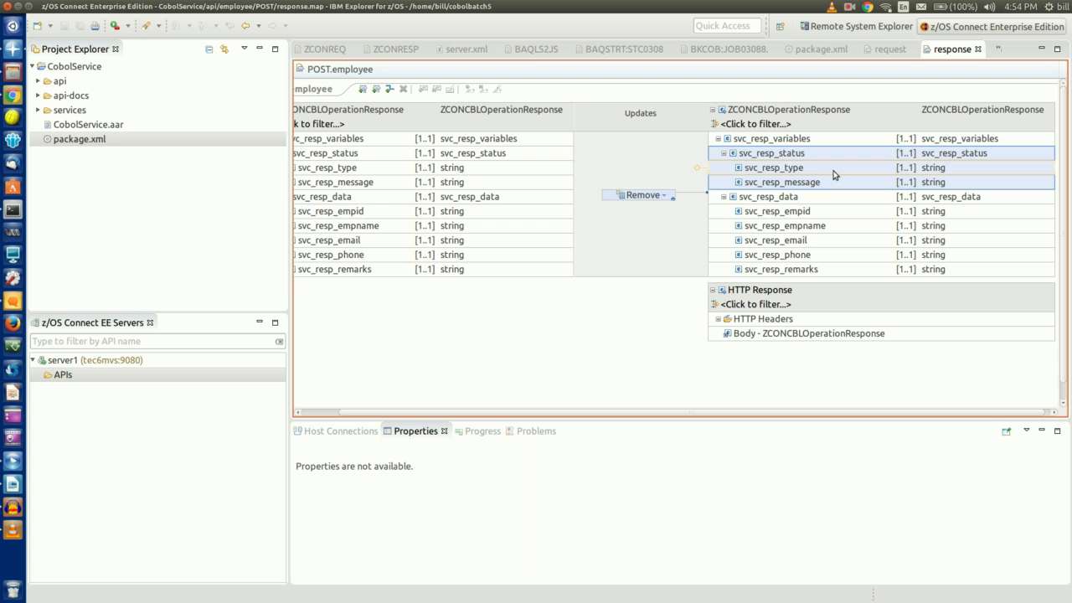
left_click(820, 52)
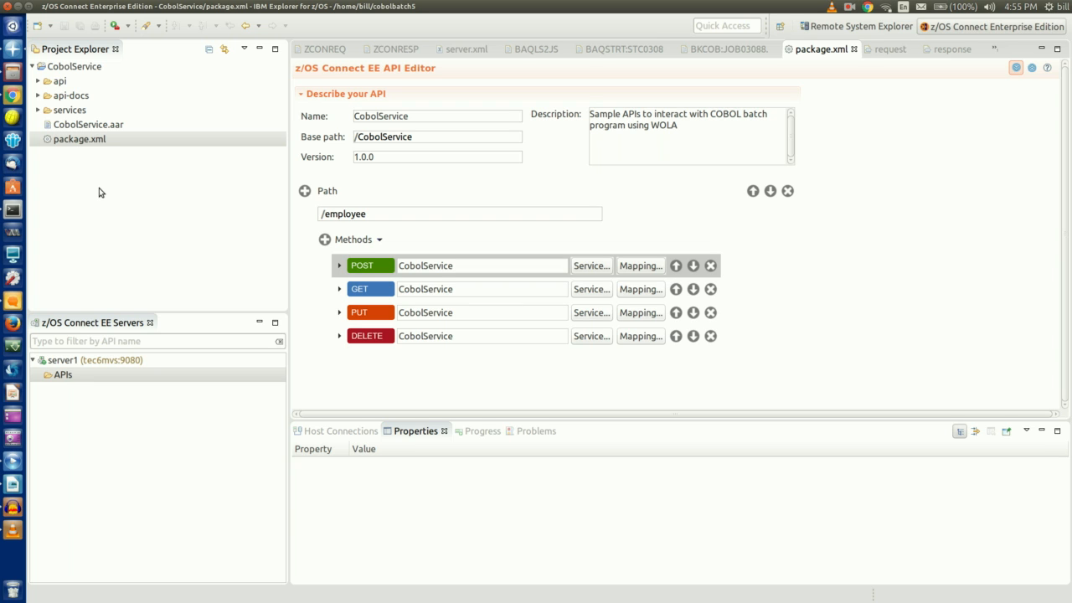
Deploy CobolService to server1 and view its Started entry under APIs
left_click(92, 71)
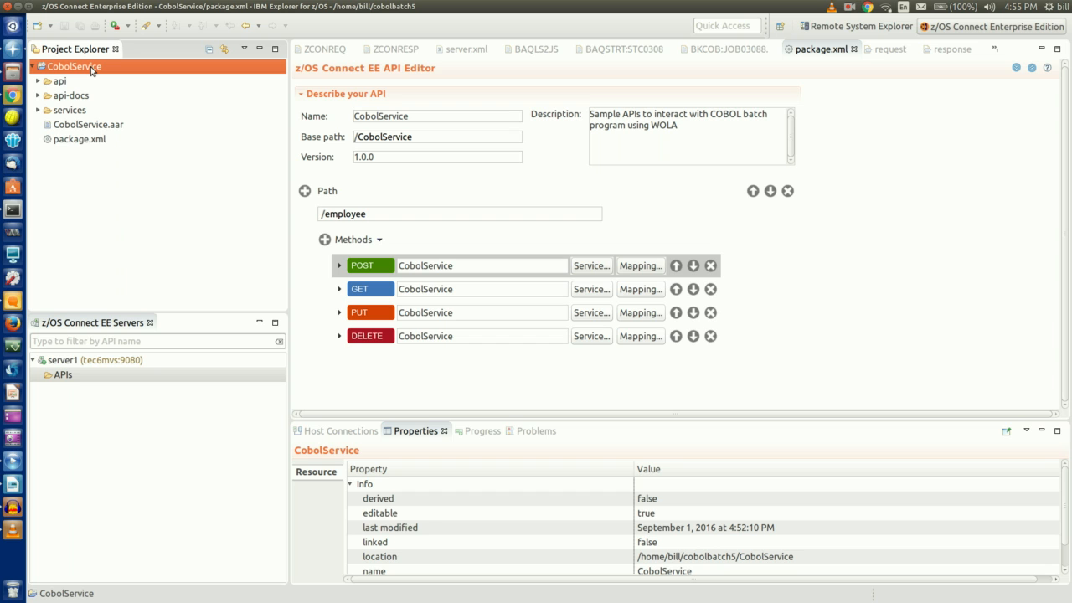
right_click(92, 70)
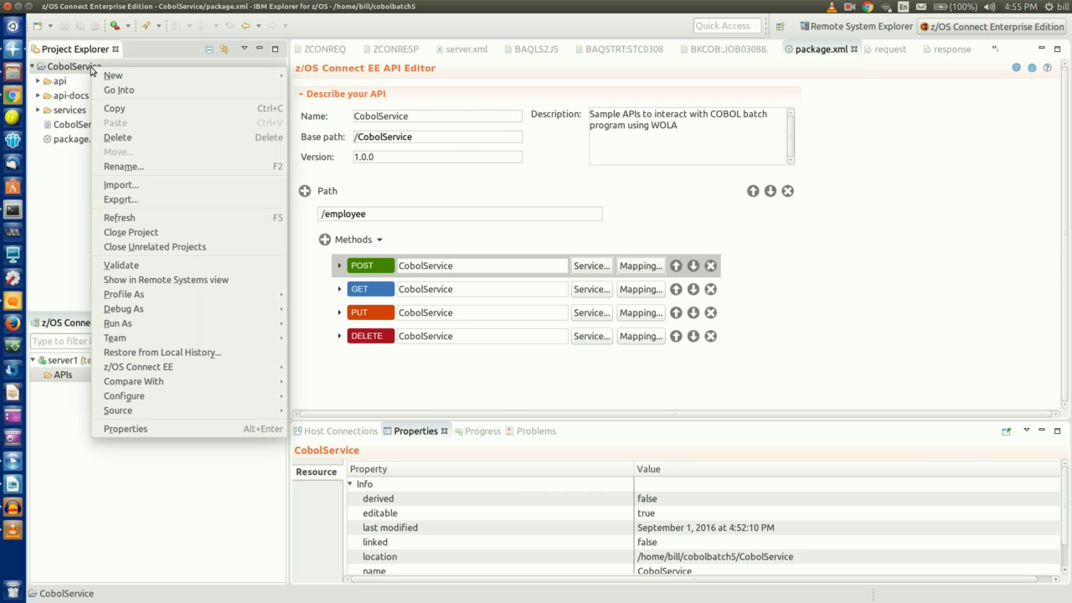
mouse_move(178, 367)
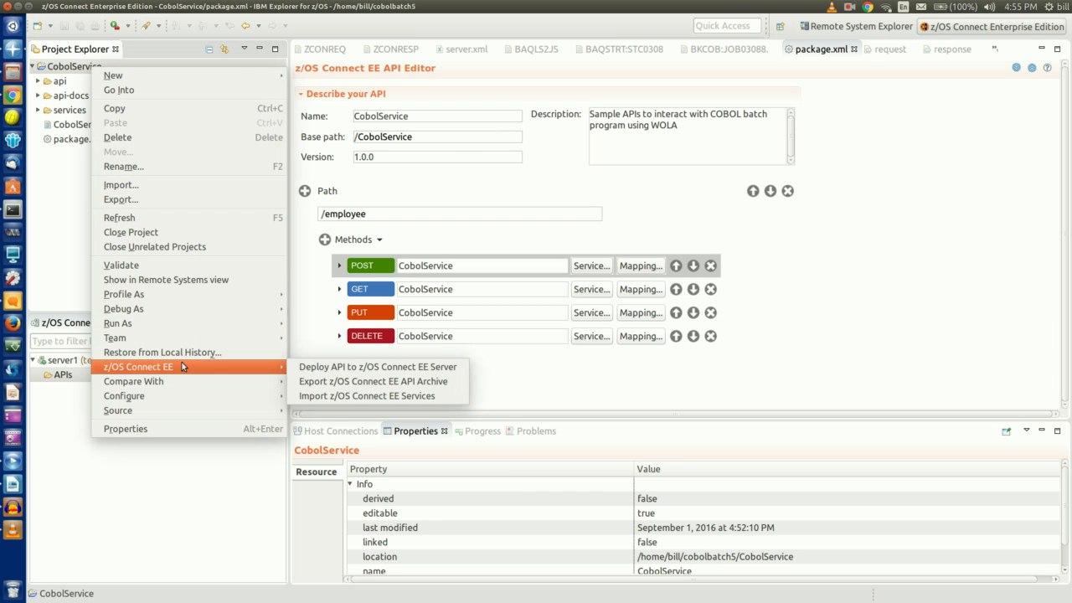
left_click(321, 368)
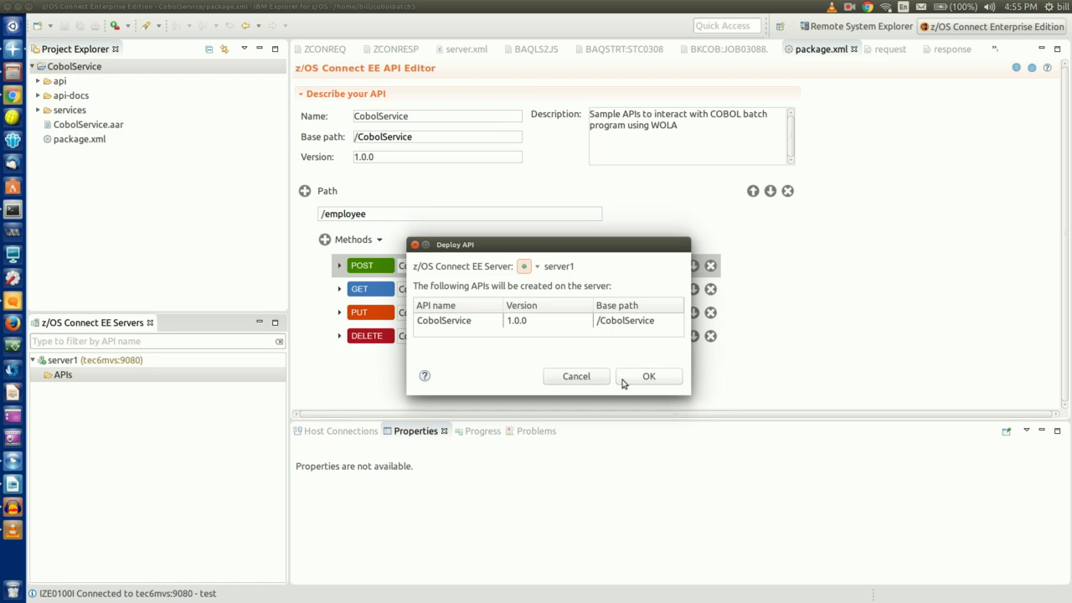
left_click(661, 379)
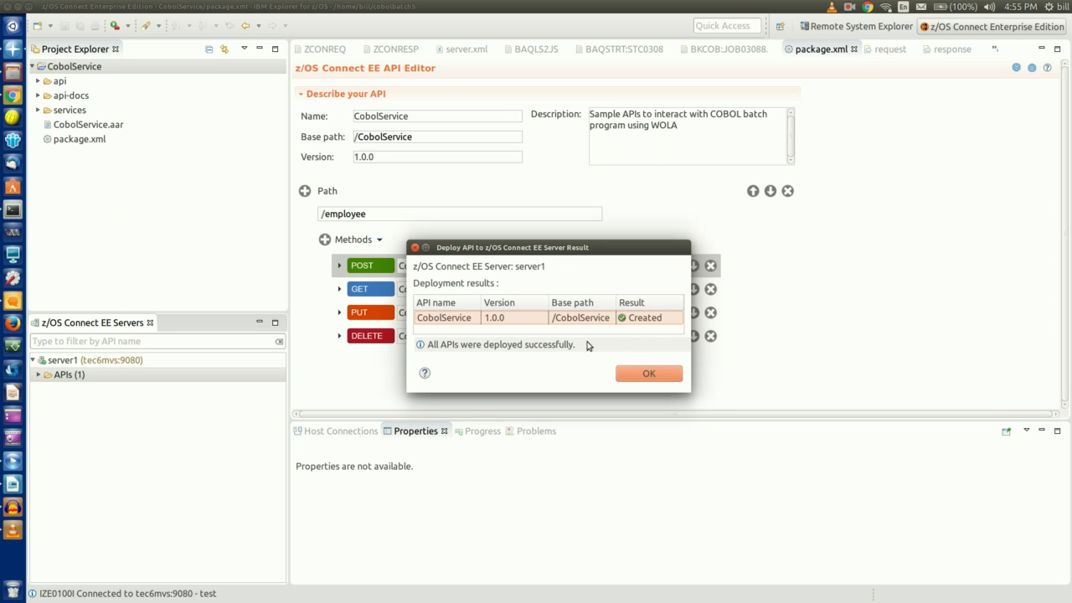
left_click(650, 374)
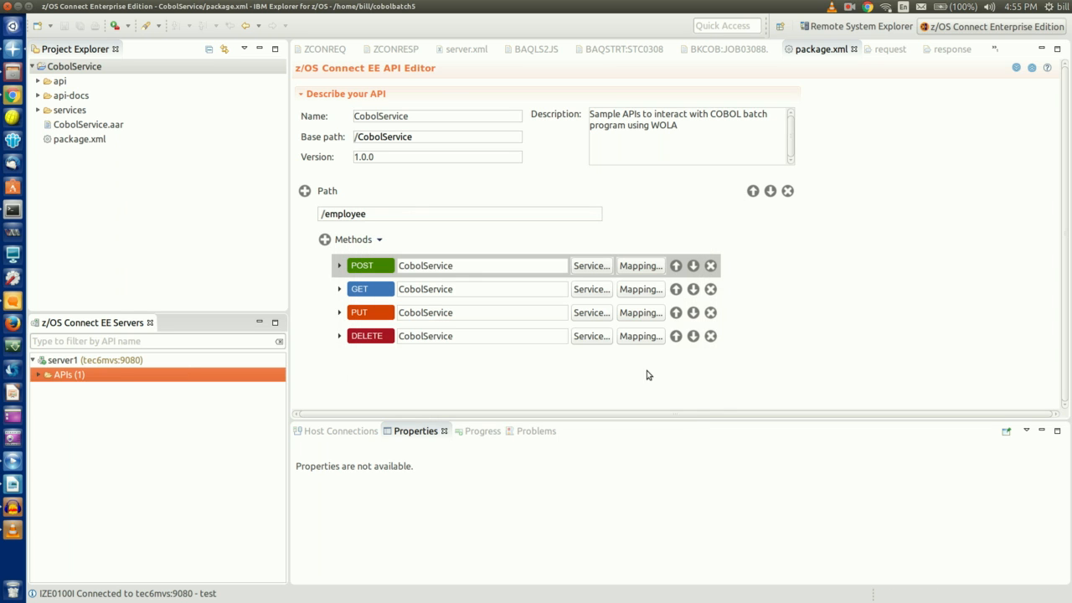
left_click(38, 376)
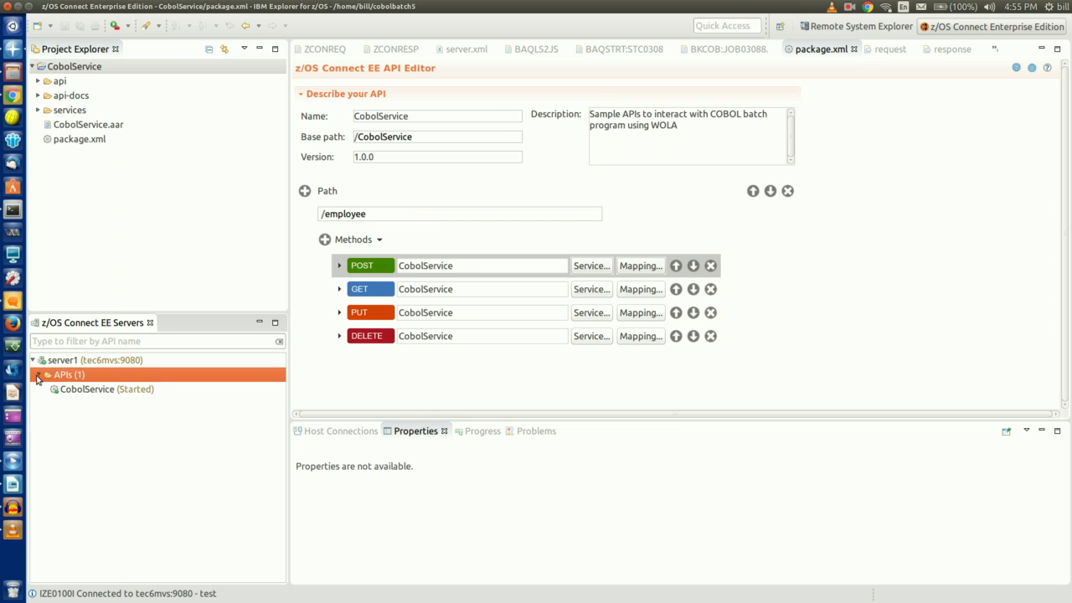
left_click(84, 390)
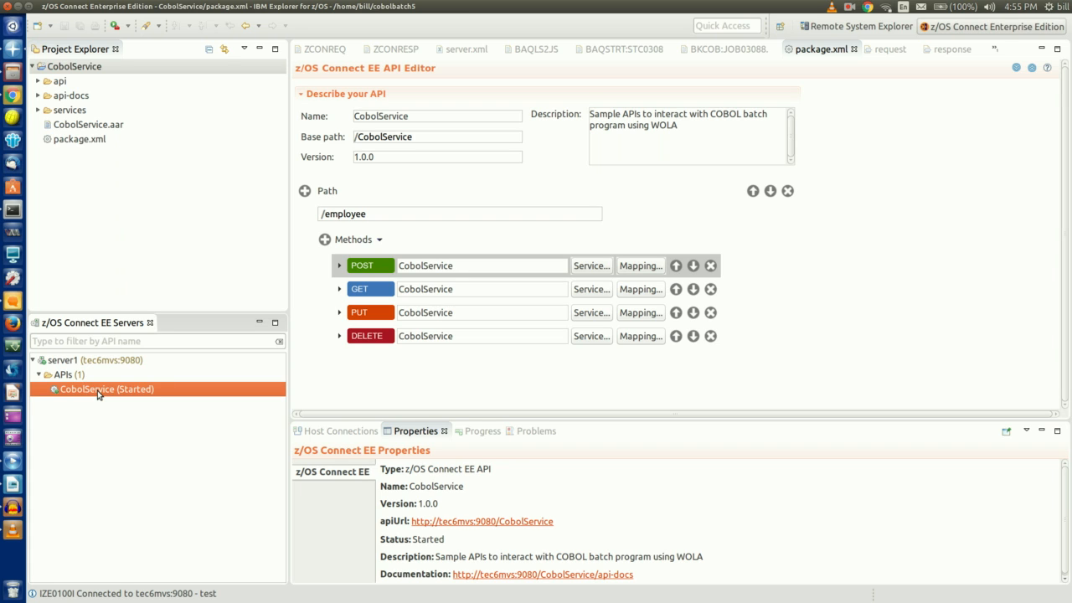
Open the deployed CobolService in Swagger UI and list its /employee operations
right_click(98, 395)
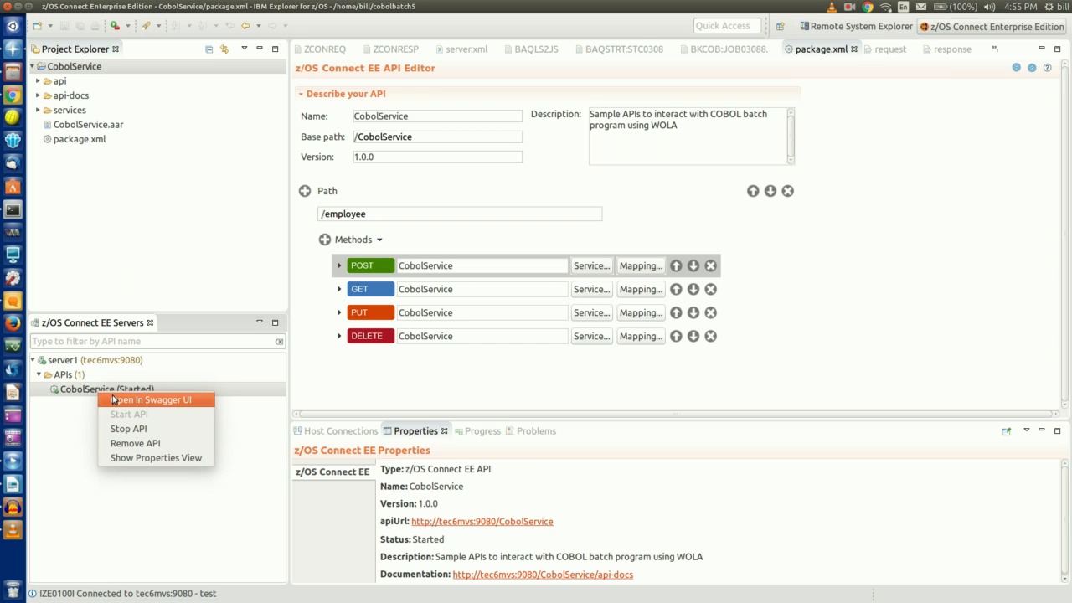
left_click(114, 400)
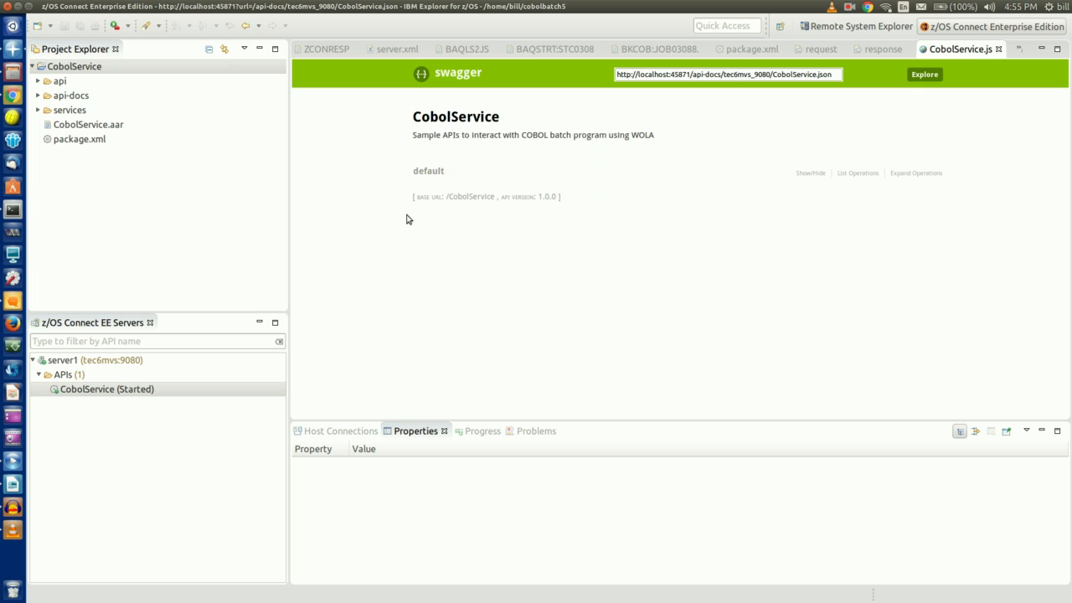
left_click(858, 173)
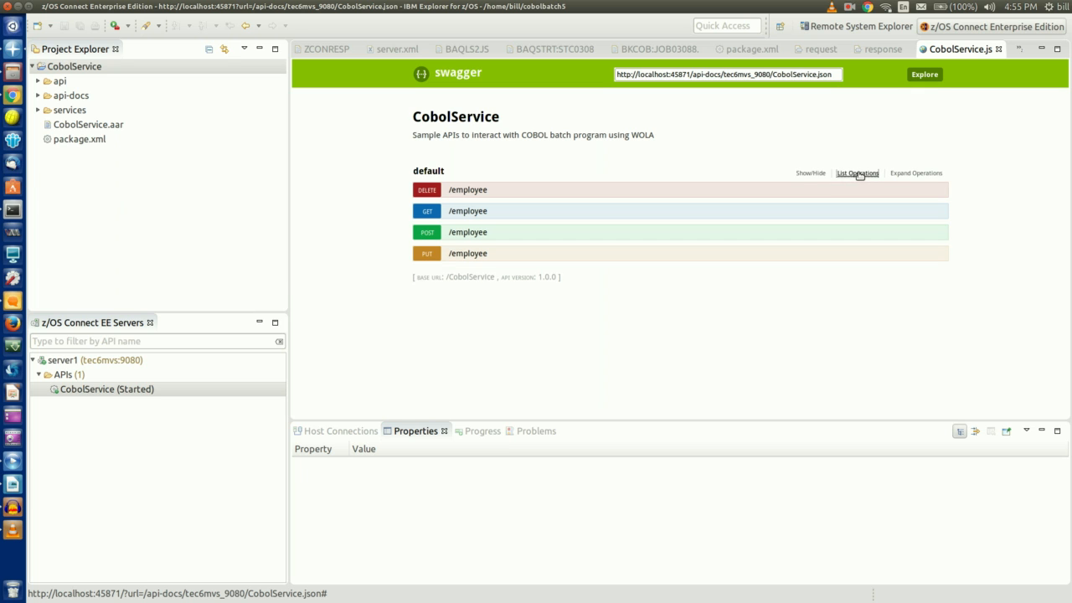
Expand POST /employee and fill its request body with the enlarged example JSON
left_click(428, 232)
scroll(368, 252, "down", 5)
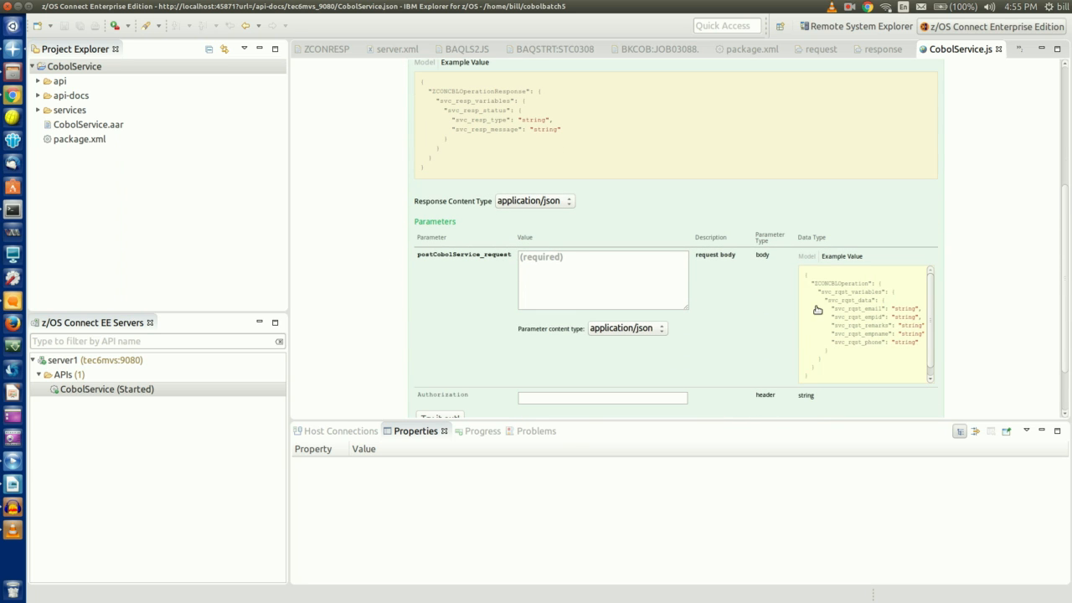
scroll(433, 219, "down", 1)
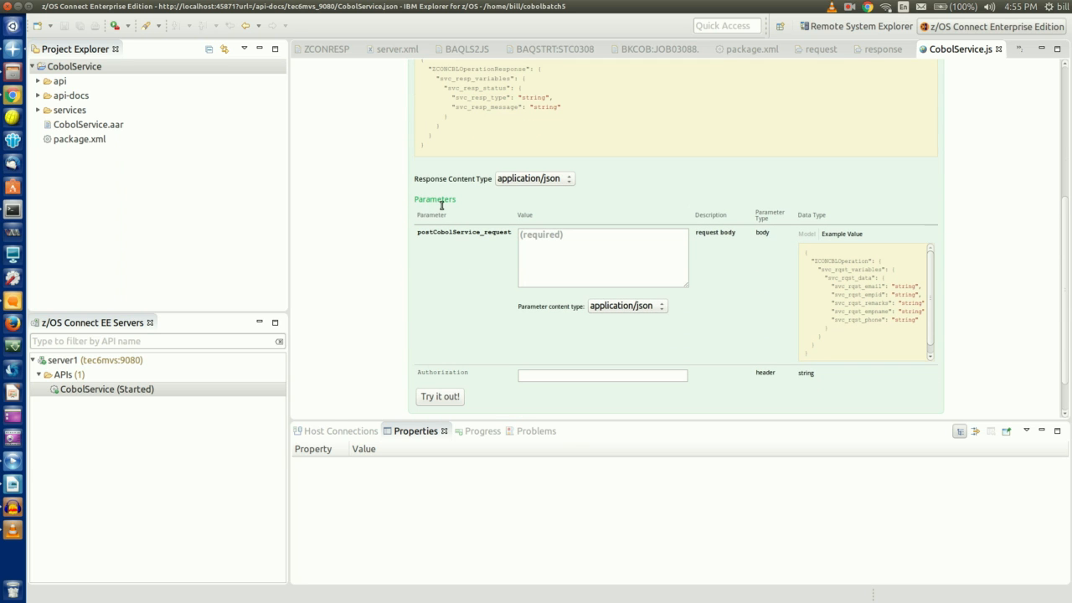
left_click(551, 236)
left_click(815, 325)
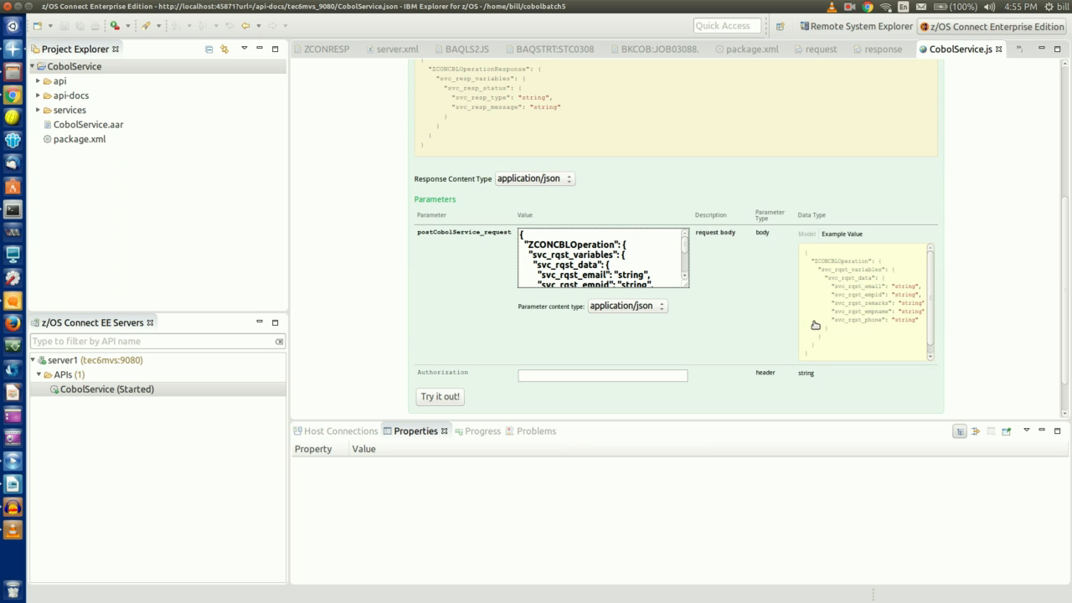
left_click_drag(688, 285, 711, 326)
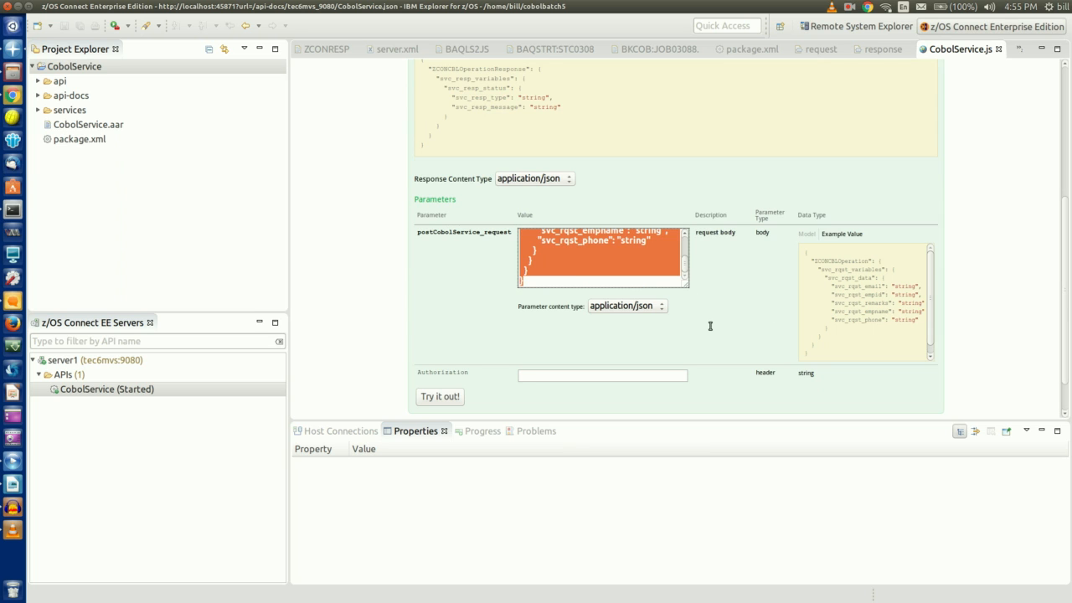
left_click(705, 298)
left_click_drag(686, 284, 725, 370)
Replace the placeholders with the employee's e-mail, ID, name, phone and remarks 'good employee'
left_click_drag(618, 275, 627, 274)
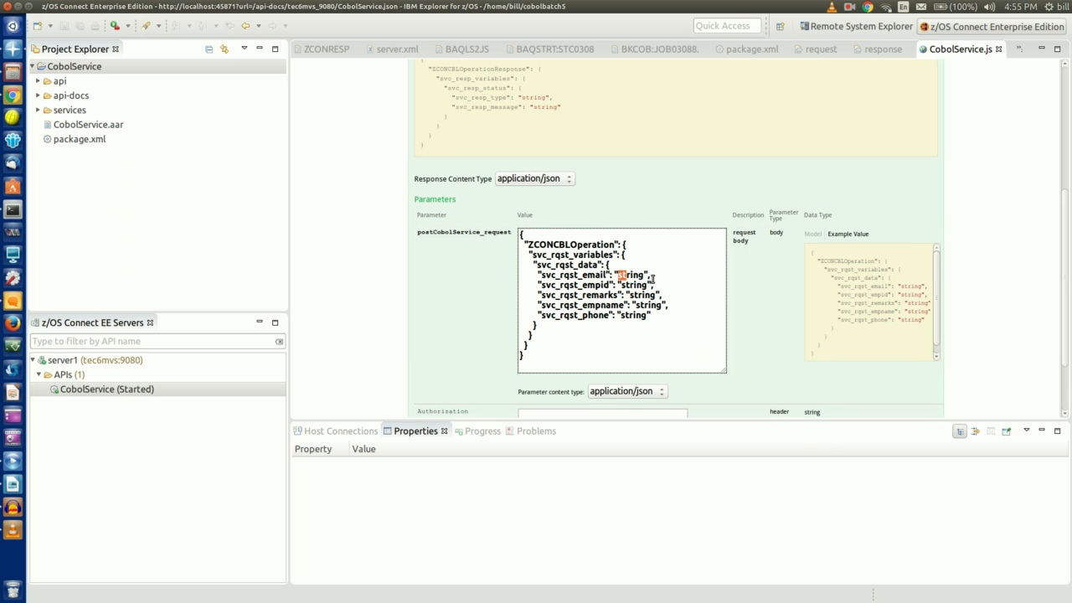
key("shift+Right")
key("shift+Right")
key("shift+Right")
key("shift+Right")
key("shift+Left")
key("shift+Left")
key("shift+Left")
key("shift+Left")
key("shift+Left")
type("1234")
key("shift+Right")
key("shift+Right")
key("shift+Right")
key("shift+Right")
key("shift+Right")
key("shift+Right")
type("good empl")
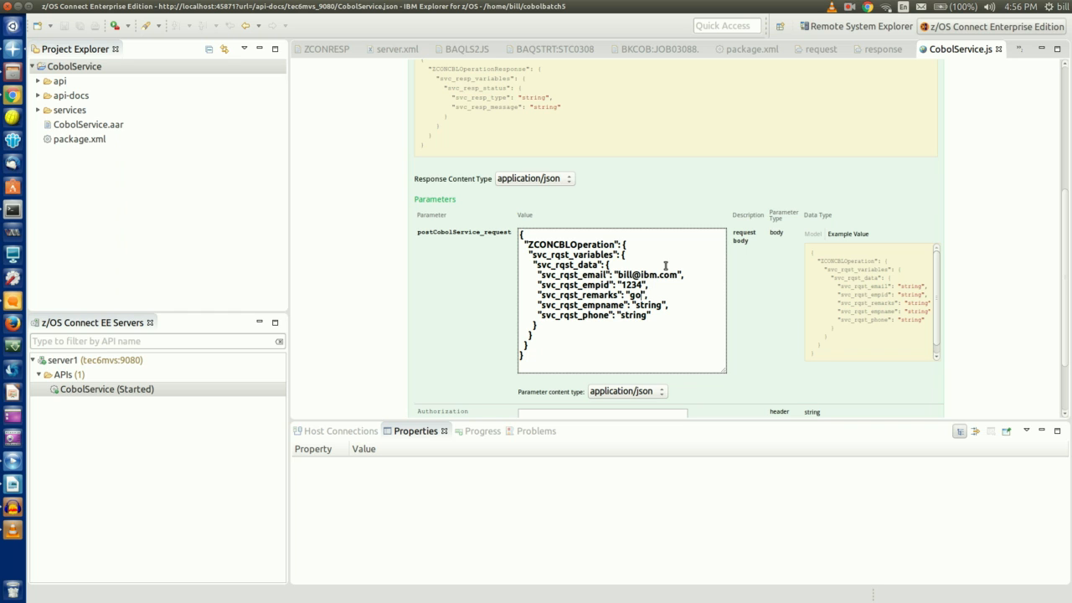
type("oyee")
key("shift+Left")
key("shift+Left")
key("shift+Left")
key("shift+Left")
key("shift+Left")
type("Bill")
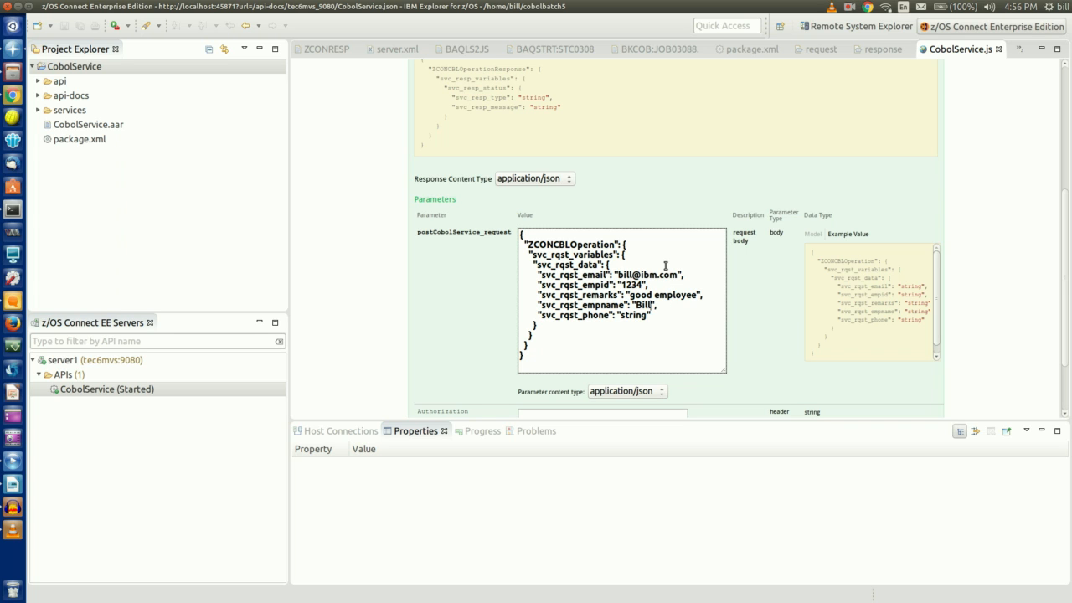
key("shift+Left")
key("shift+Left")
key("shift+Left")
key("shift+Left")
key("shift+Left")
key("shift+Left")
type("555")
Send the POST request and confirm the response body reports 'Record was added'
scroll(478, 314, "down", 2)
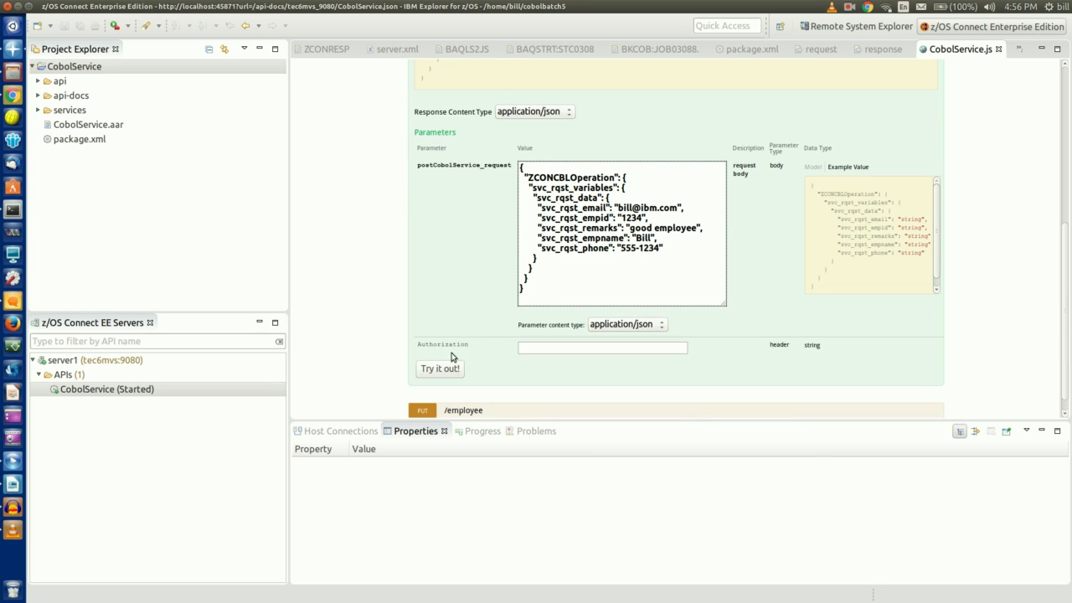
left_click(442, 369)
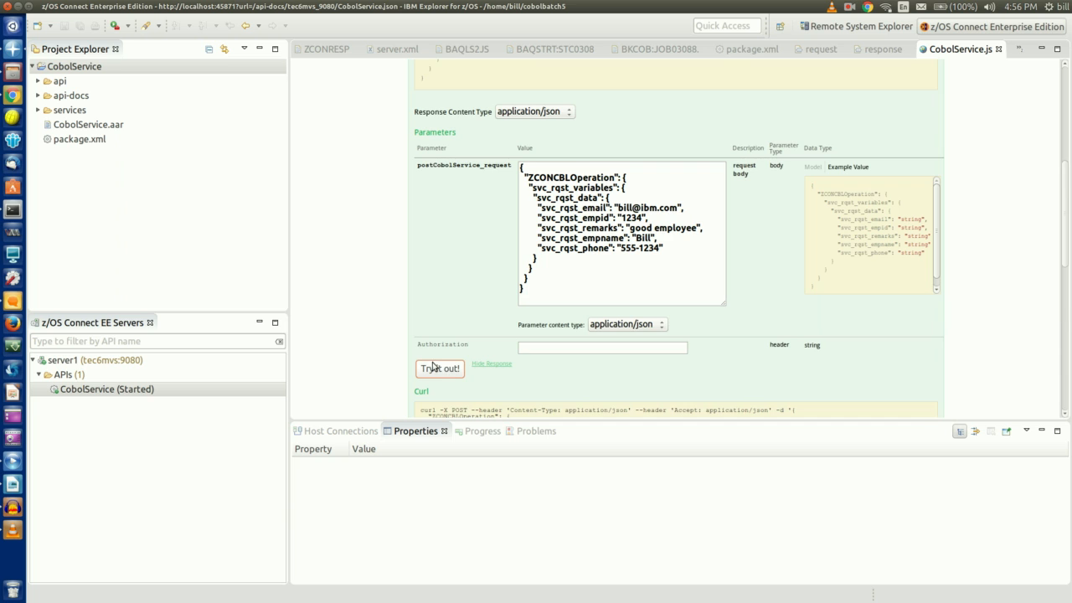
scroll(344, 293, "down", 10)
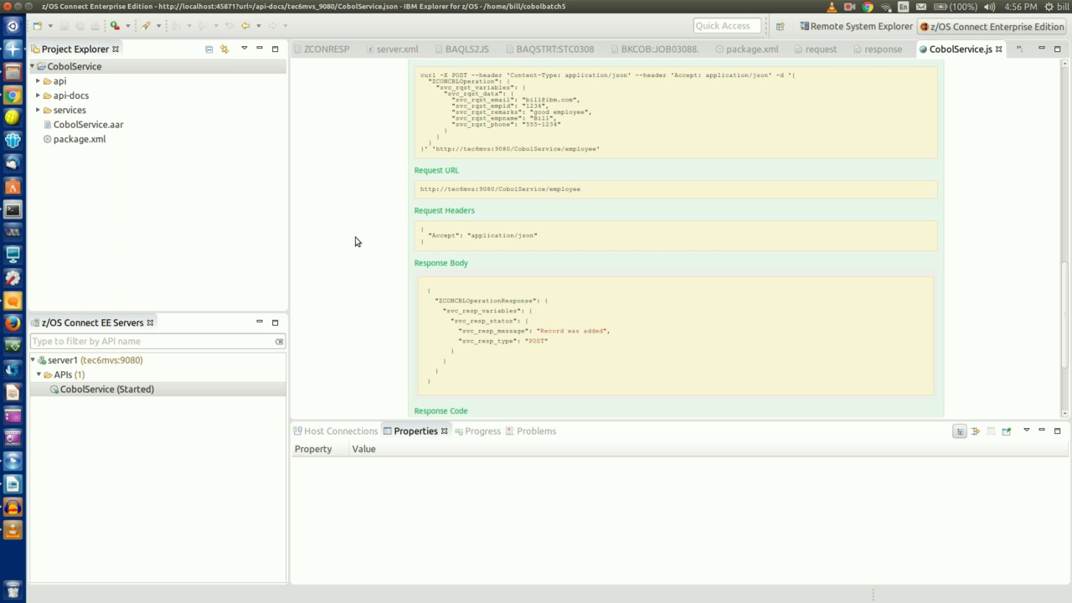
scroll(359, 241, "up", 10)
scroll(359, 241, "up", 5)
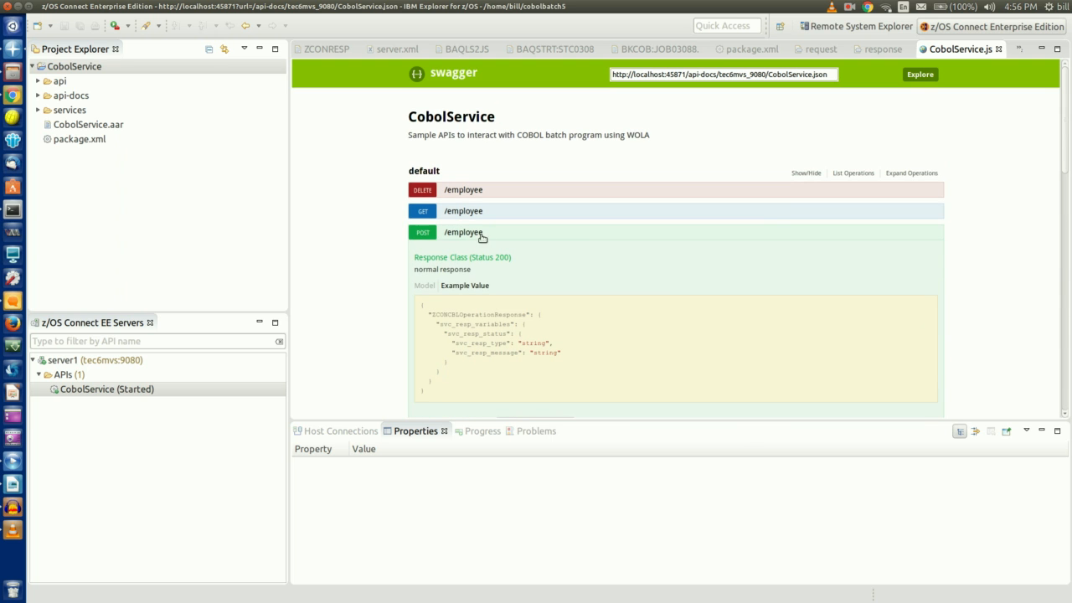
Send a GET /employee request and view the returned svc_resp_data response body
left_click(424, 234)
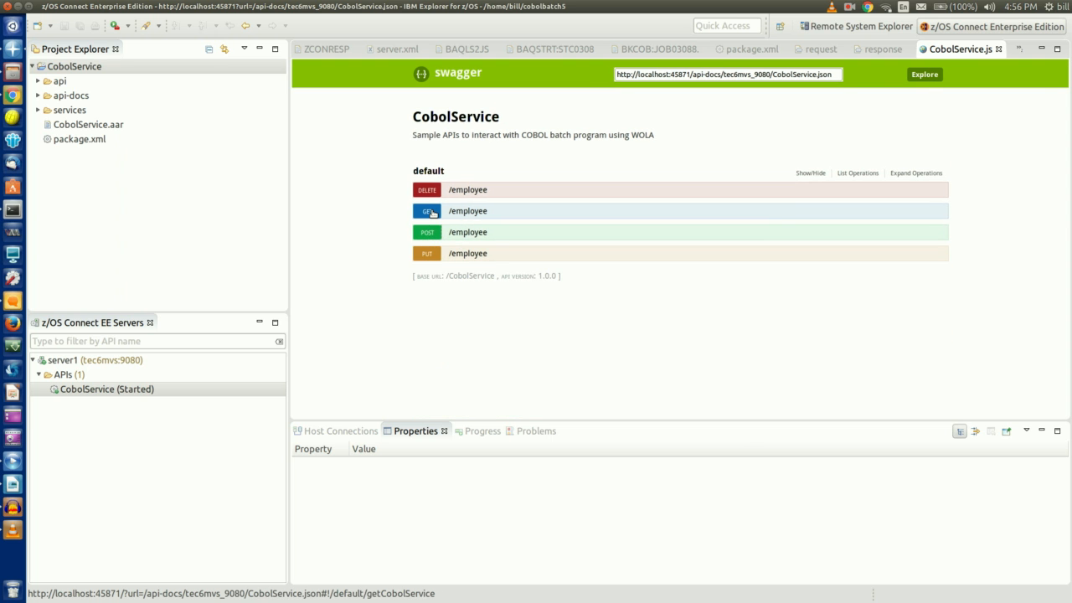
left_click(432, 214)
scroll(371, 262, "down", 3)
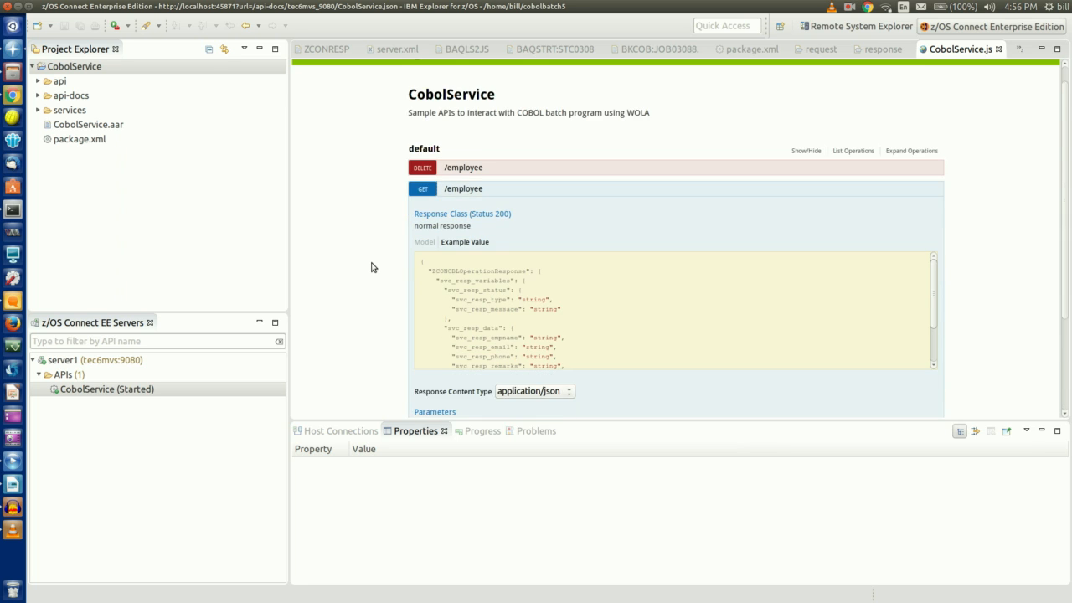
scroll(372, 266, "down", 1)
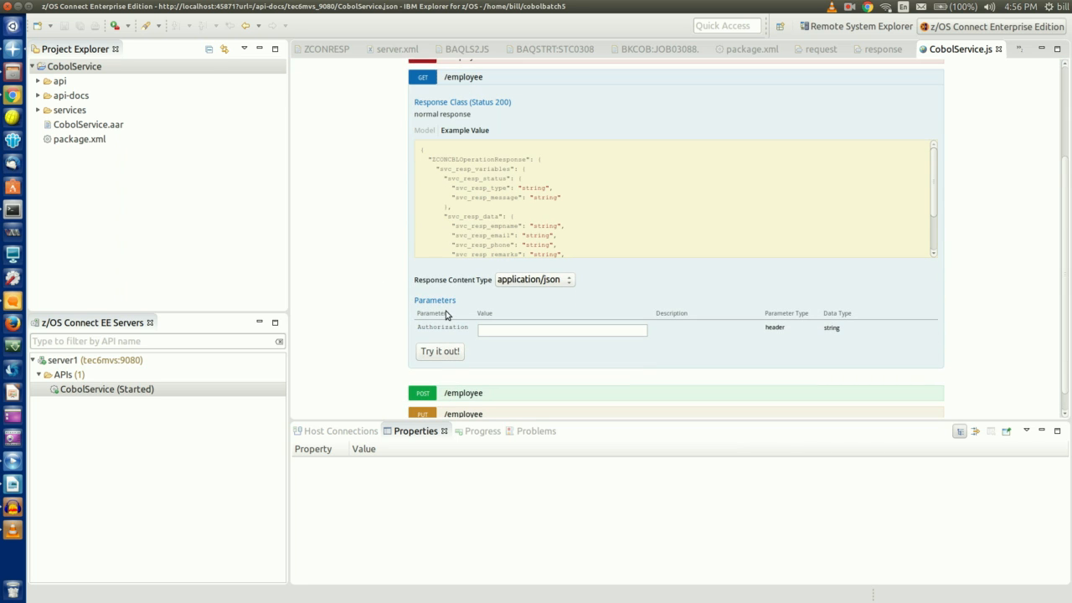
left_click(448, 352)
scroll(366, 353, "down", 6)
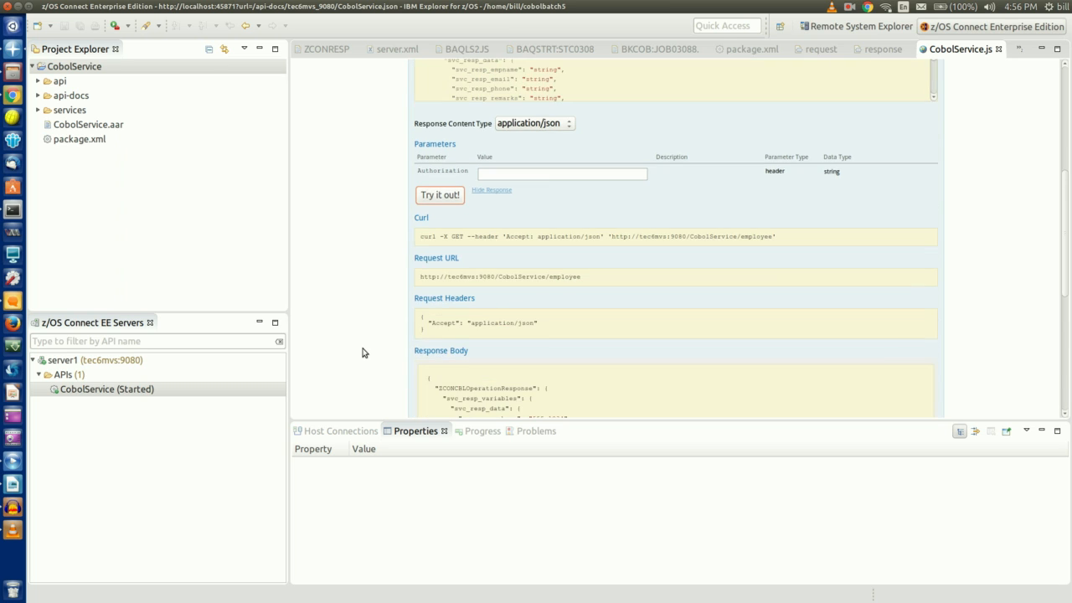